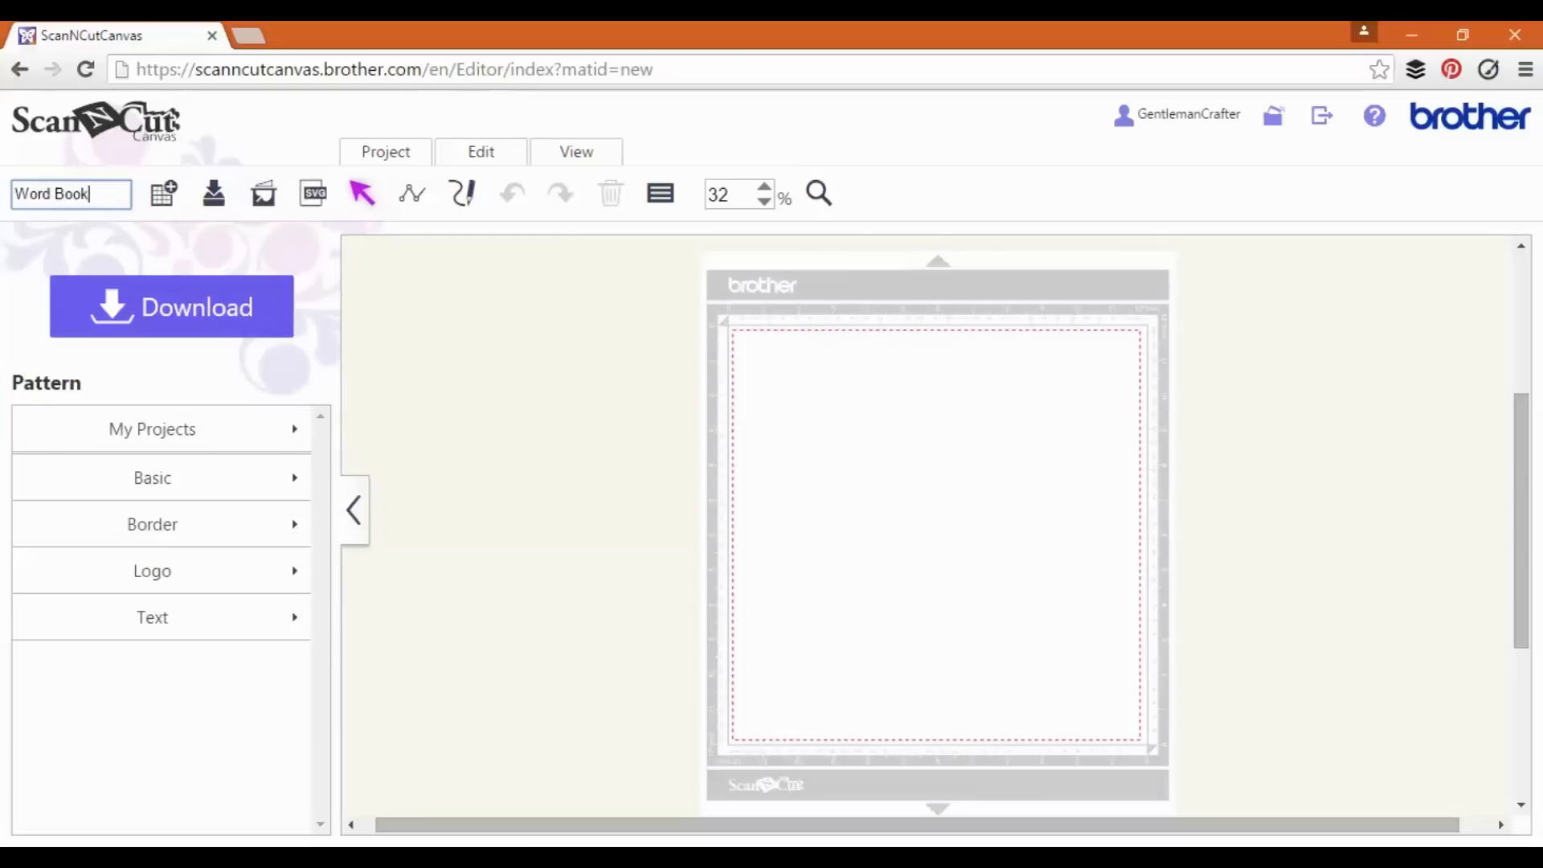
# Place a basic plain rectangle near the mat's upper-left corner and a basic circle directly below it
pyautogui.click(276, 487)
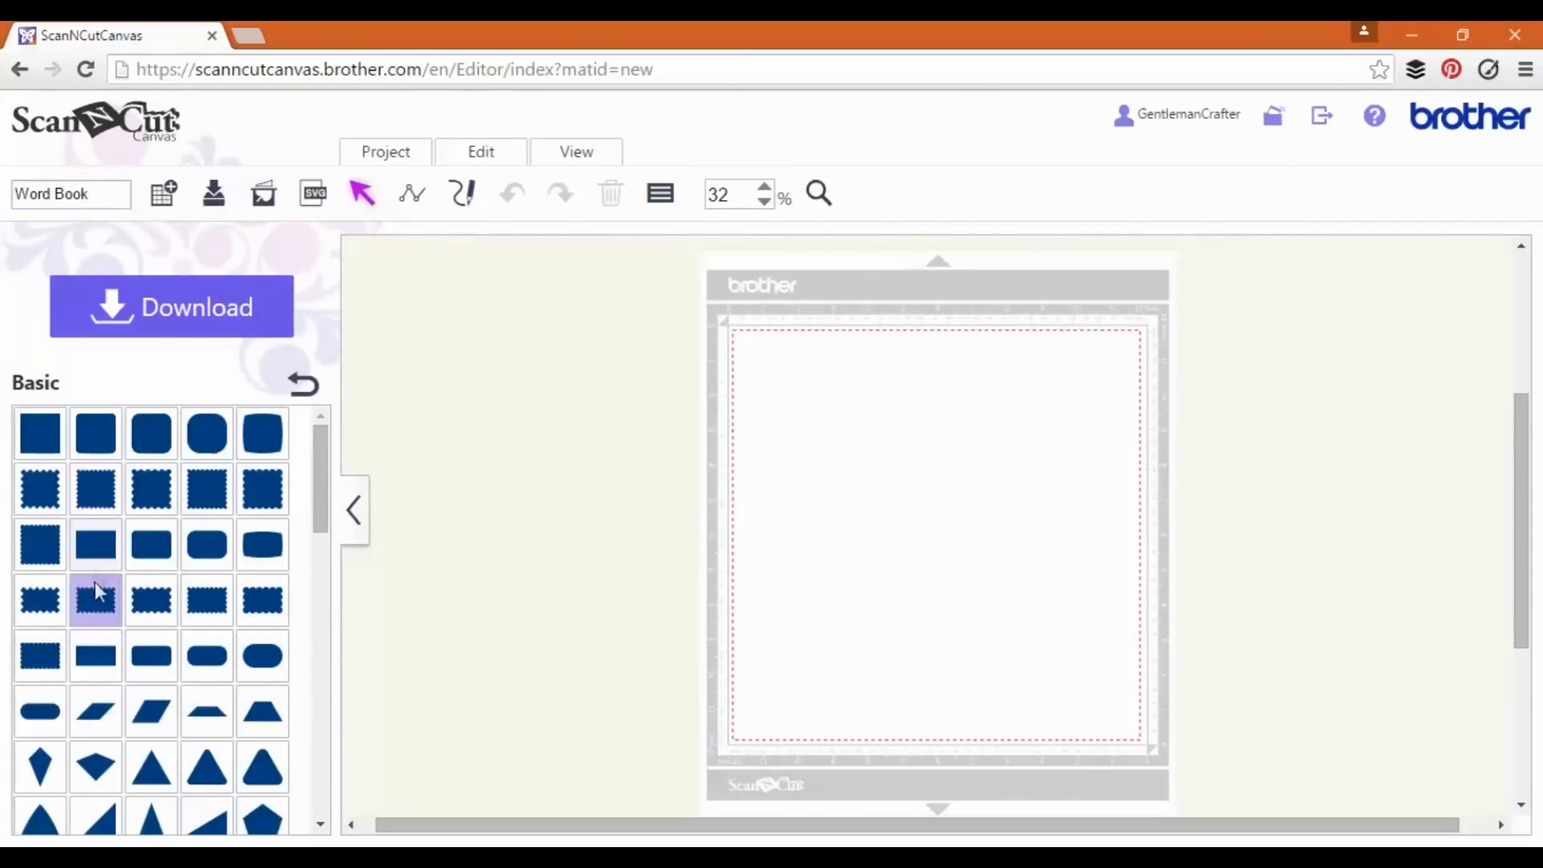
pyautogui.moveTo(95, 655); pyautogui.dragTo(770, 351)
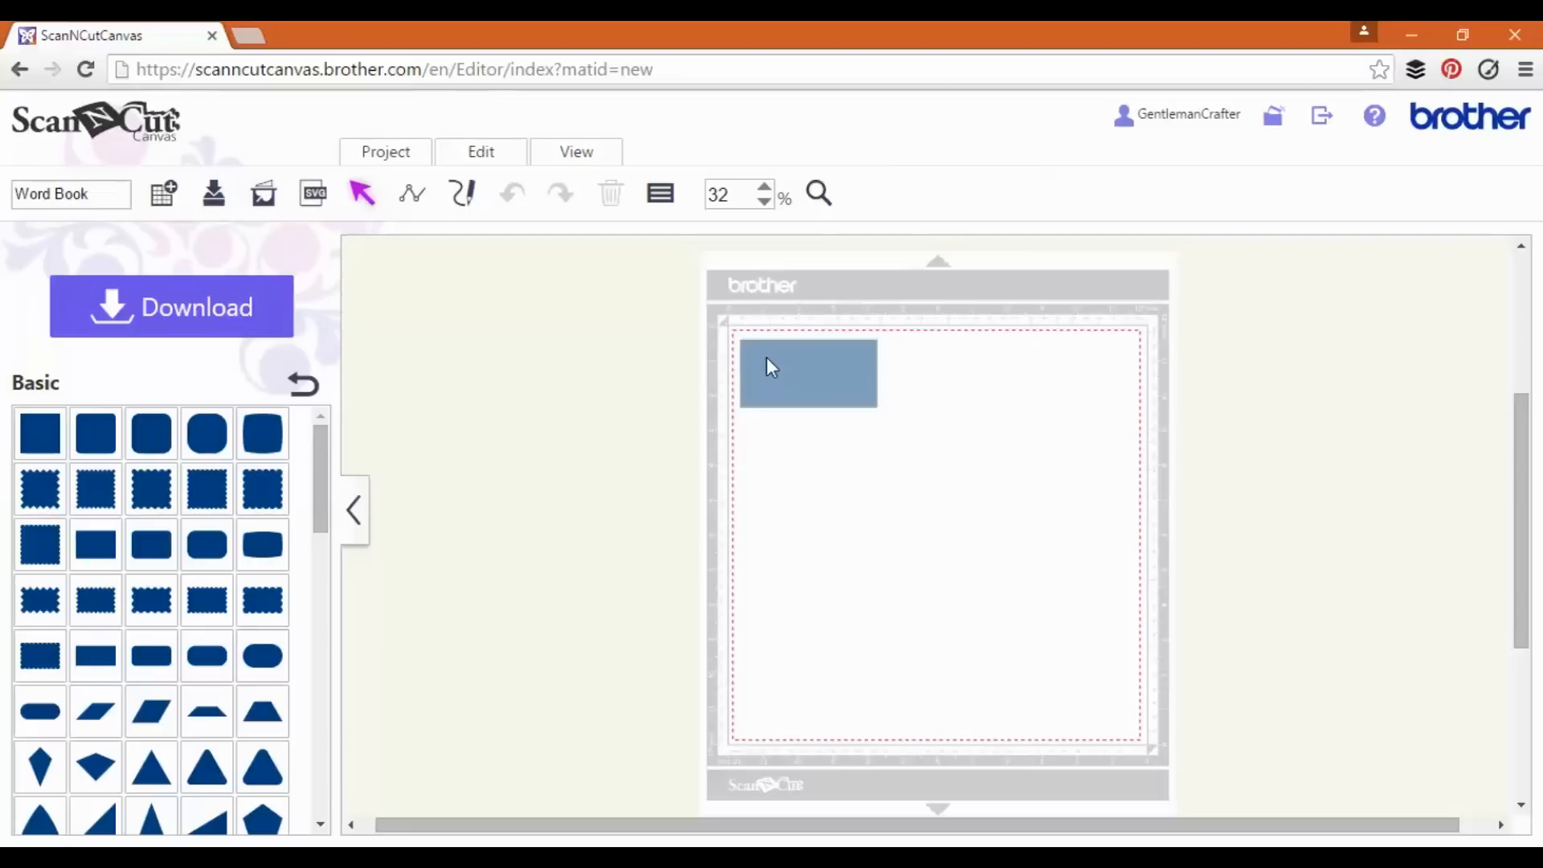
pyautogui.moveTo(325, 476); pyautogui.dragTo(775, 448)
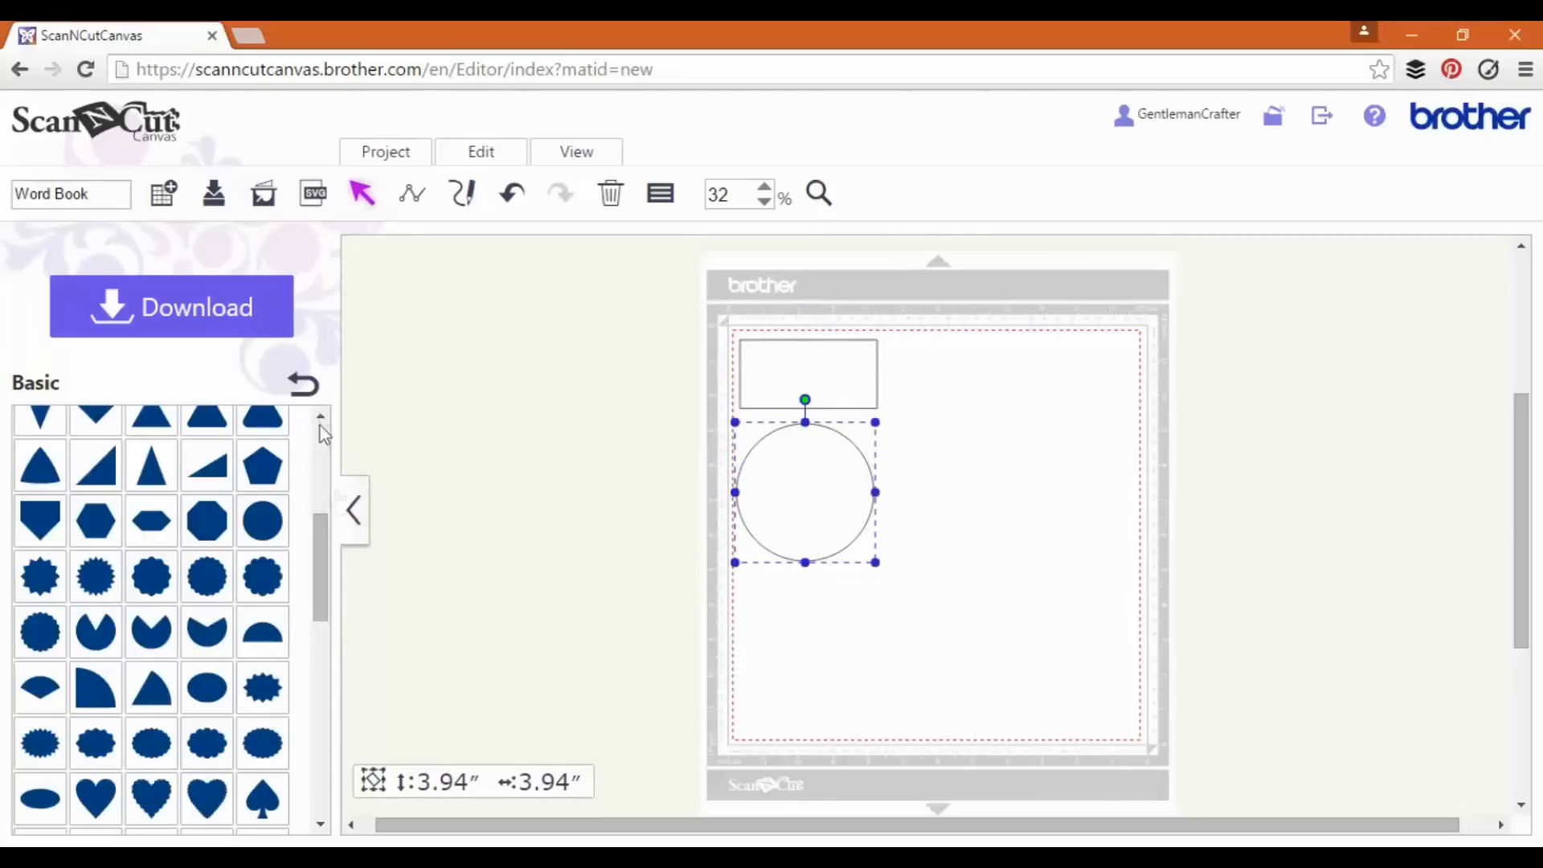
# Add a text object in the first bold sans-serif font and place it to the right of the rectangle
pyautogui.click(303, 386)
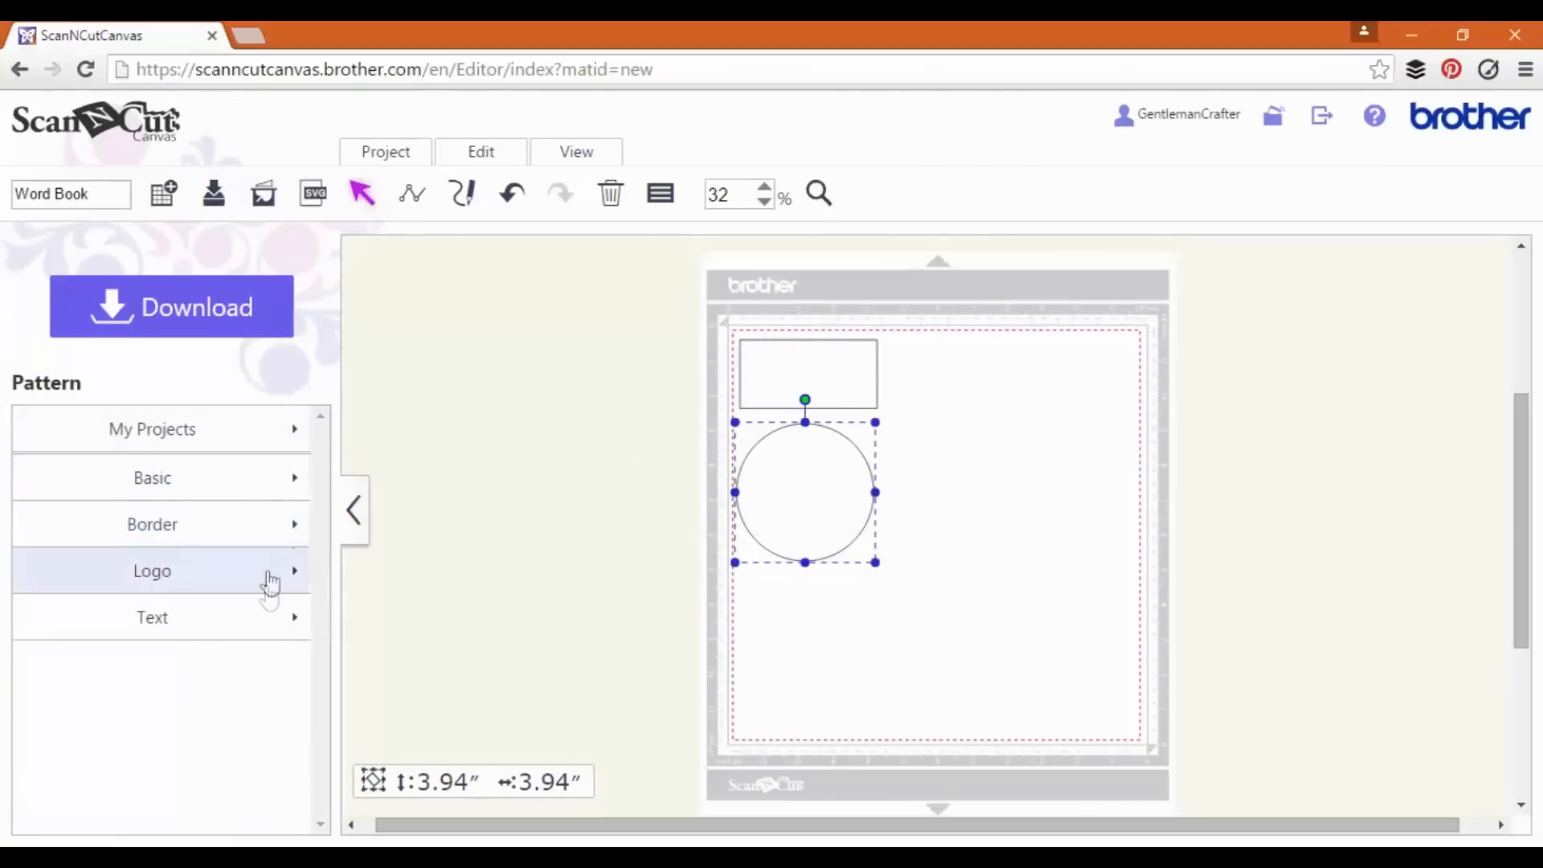
pyautogui.click(269, 617)
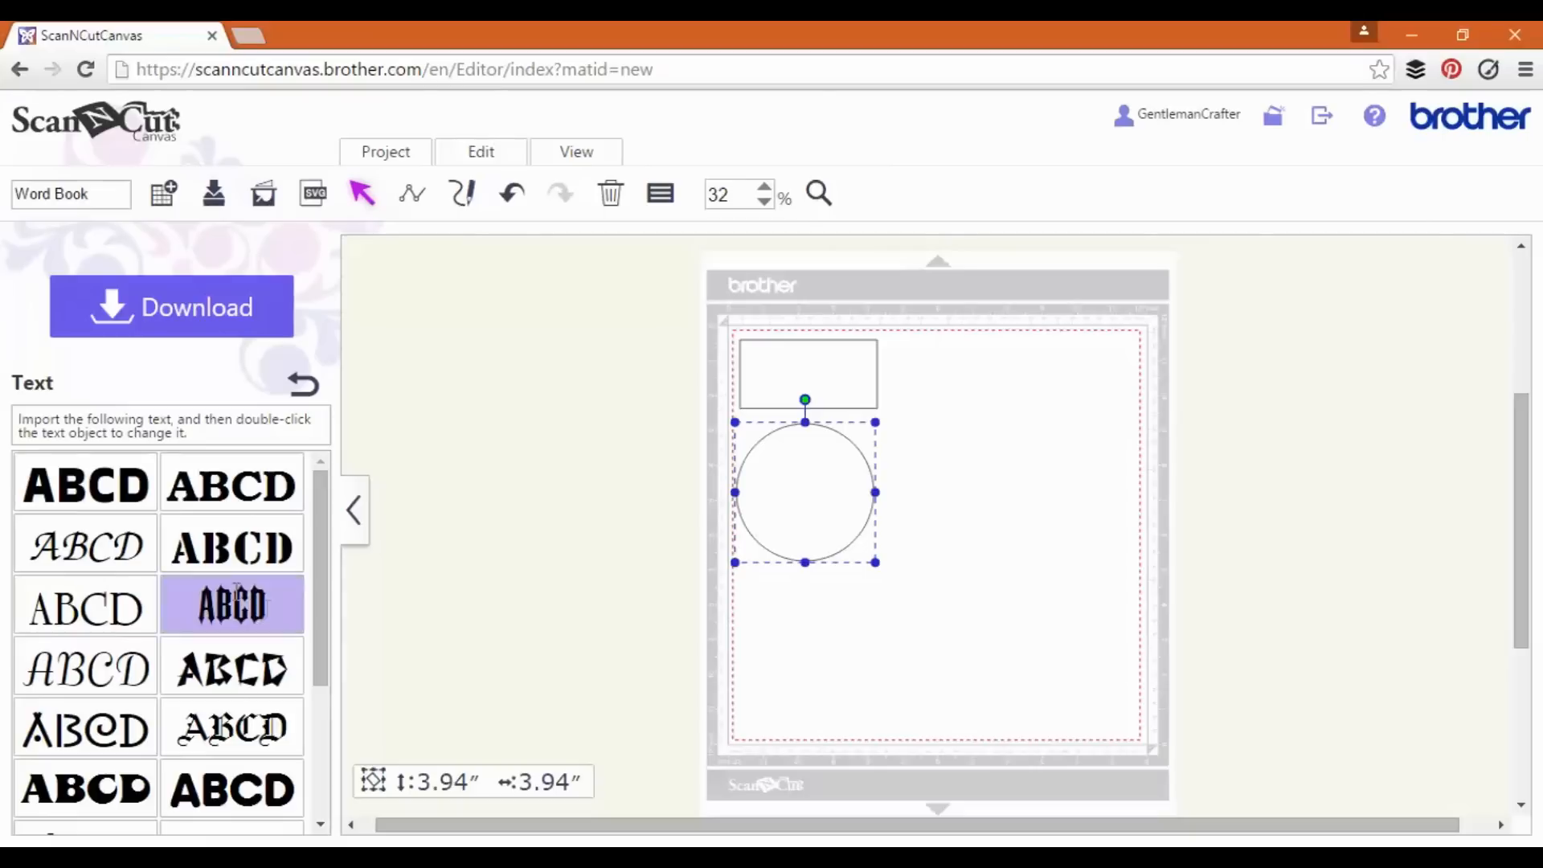
pyautogui.click(85, 493)
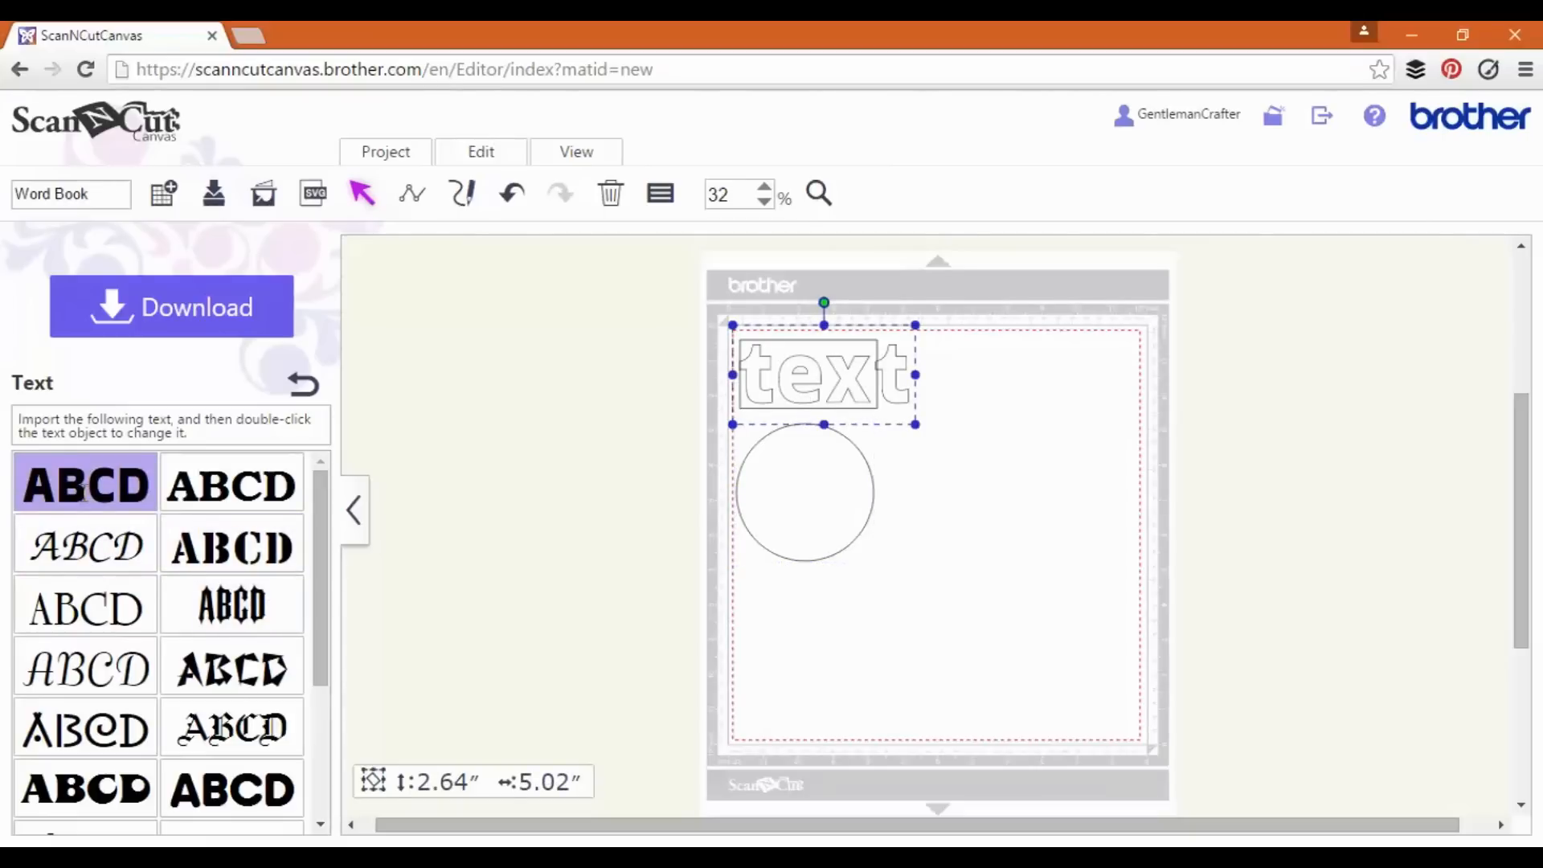
pyautogui.click(318, 391)
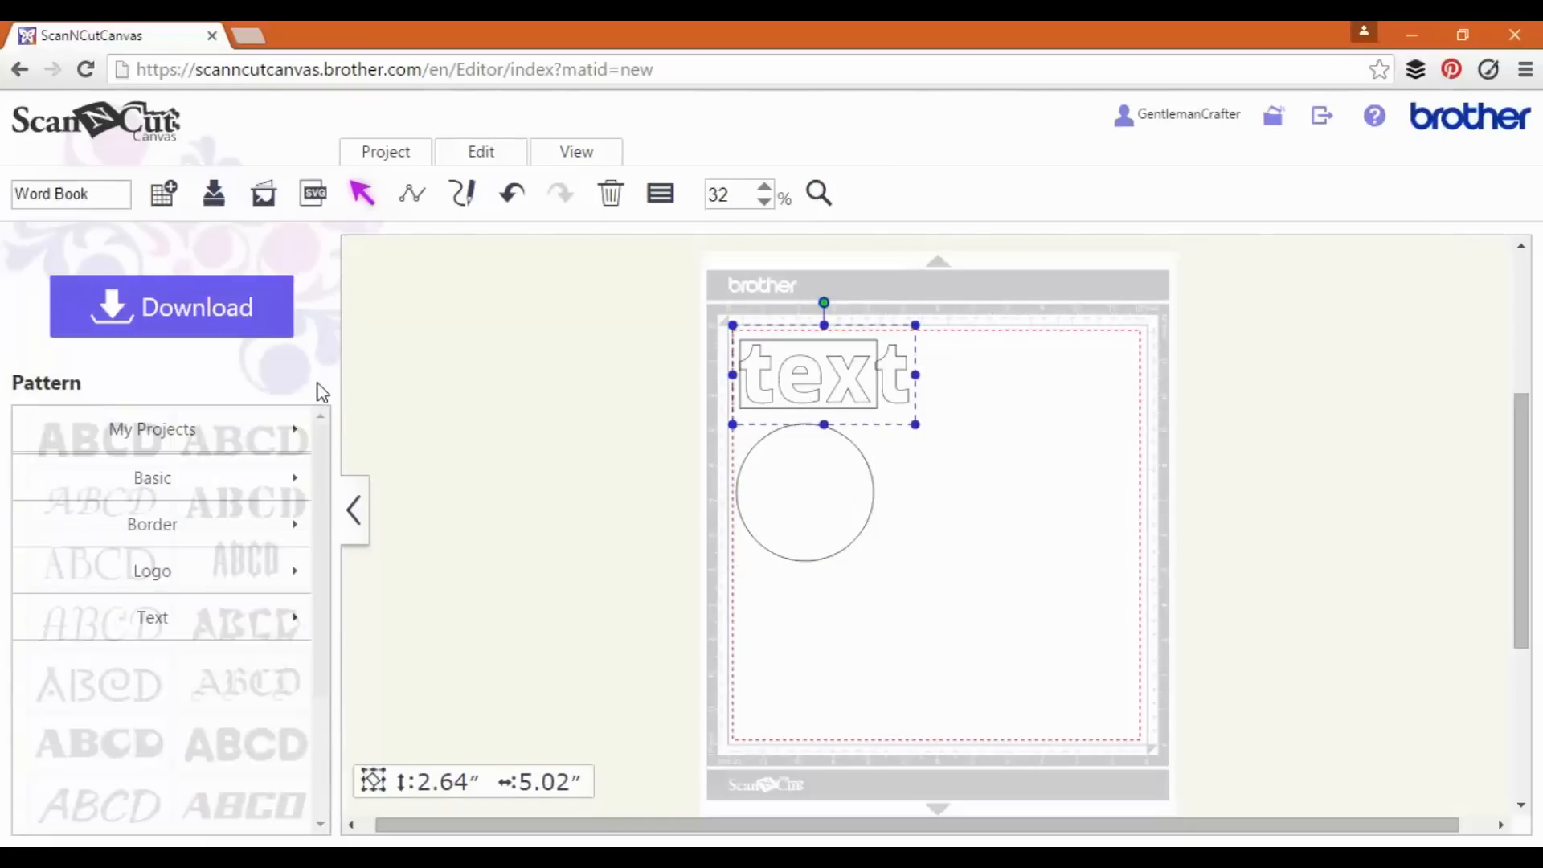
pyautogui.moveTo(904, 384); pyautogui.dragTo(1064, 384)
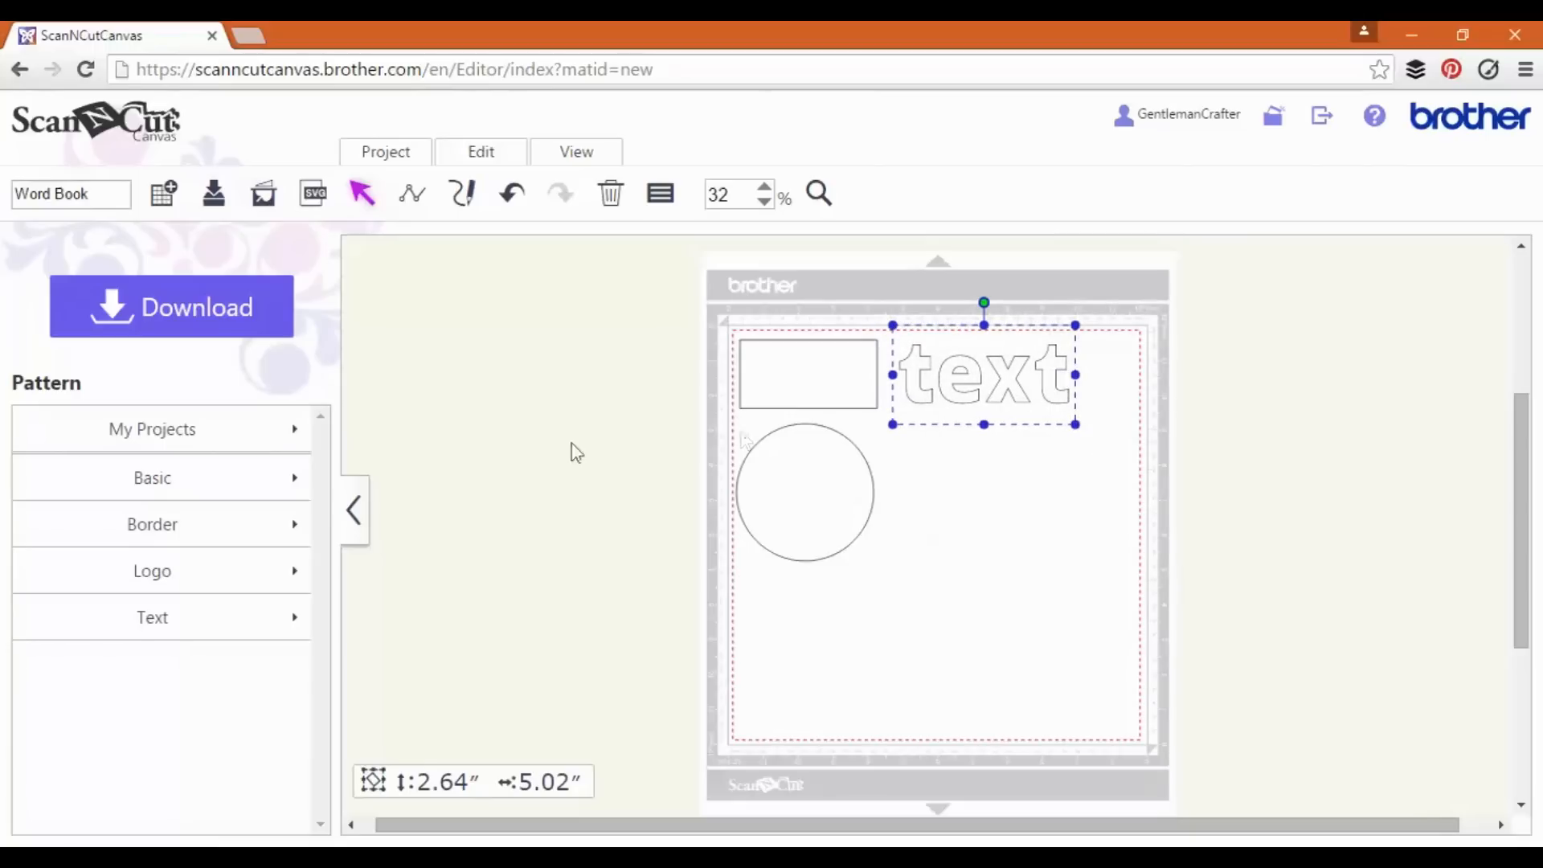
pyautogui.click(357, 511)
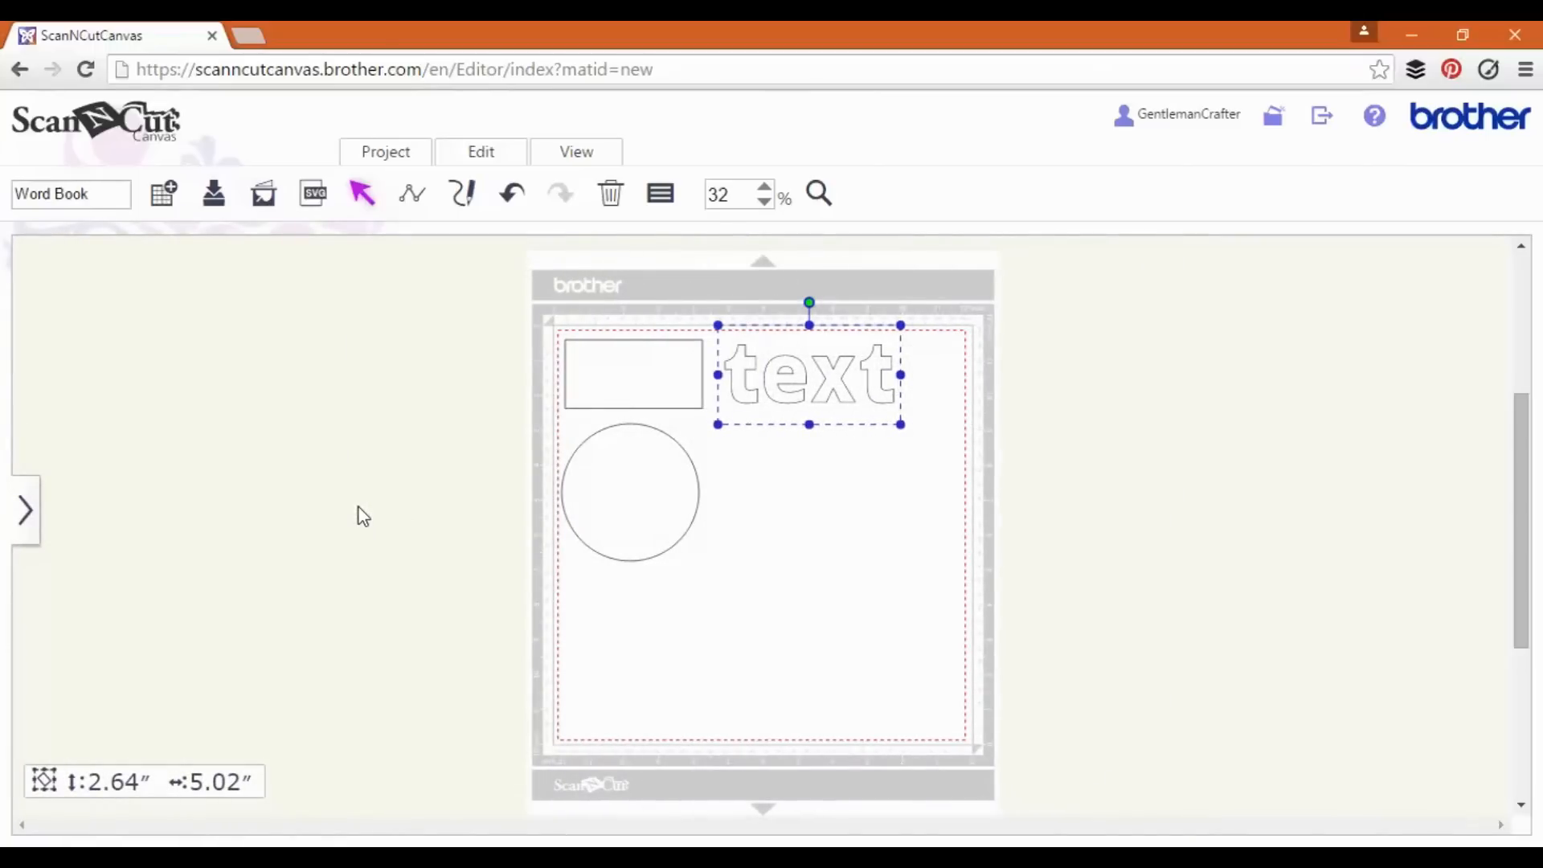
# Replace the wording of the text object beside the rectangle with the single letter "B"
pyautogui.click(820, 192)
pyautogui.moveTo(547, 306); pyautogui.dragTo(920, 575)
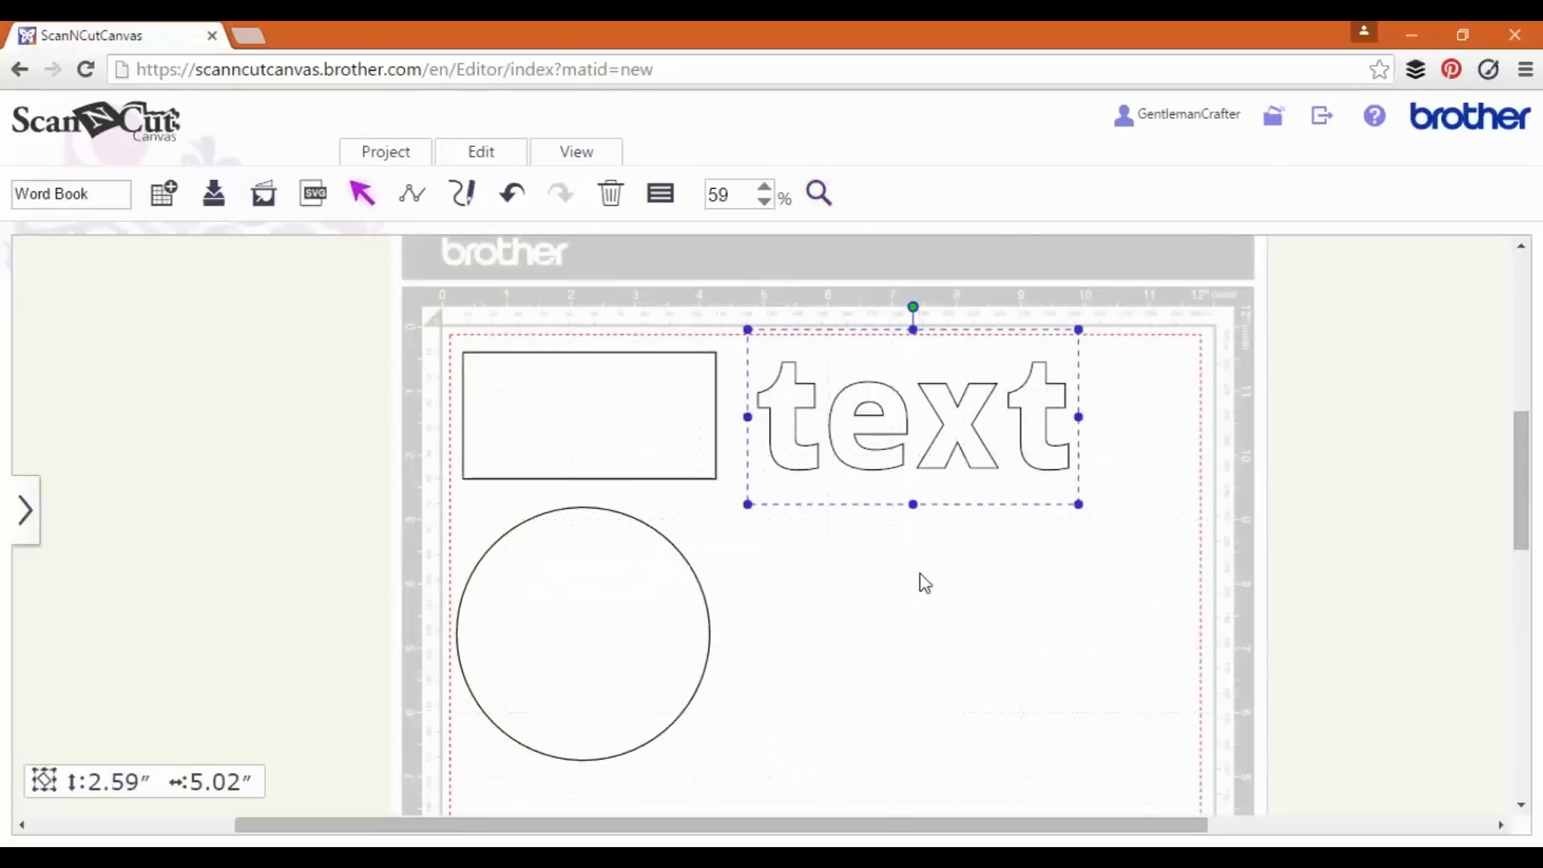
pyautogui.doubleClick(924, 400)
pyautogui.moveTo(1059, 416); pyautogui.dragTo(759, 436)
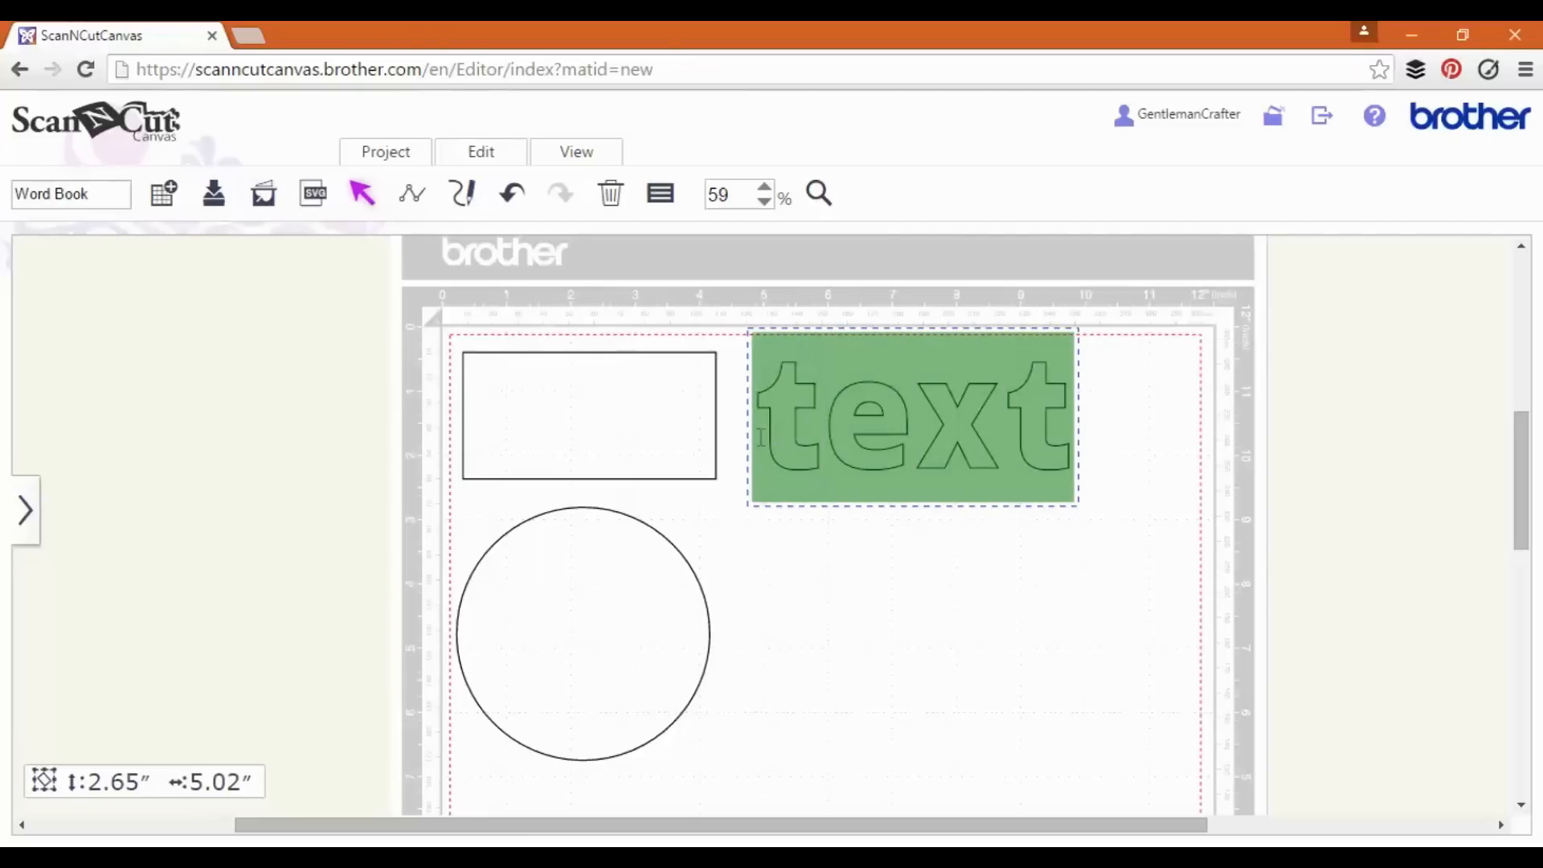
pyautogui.write('B')
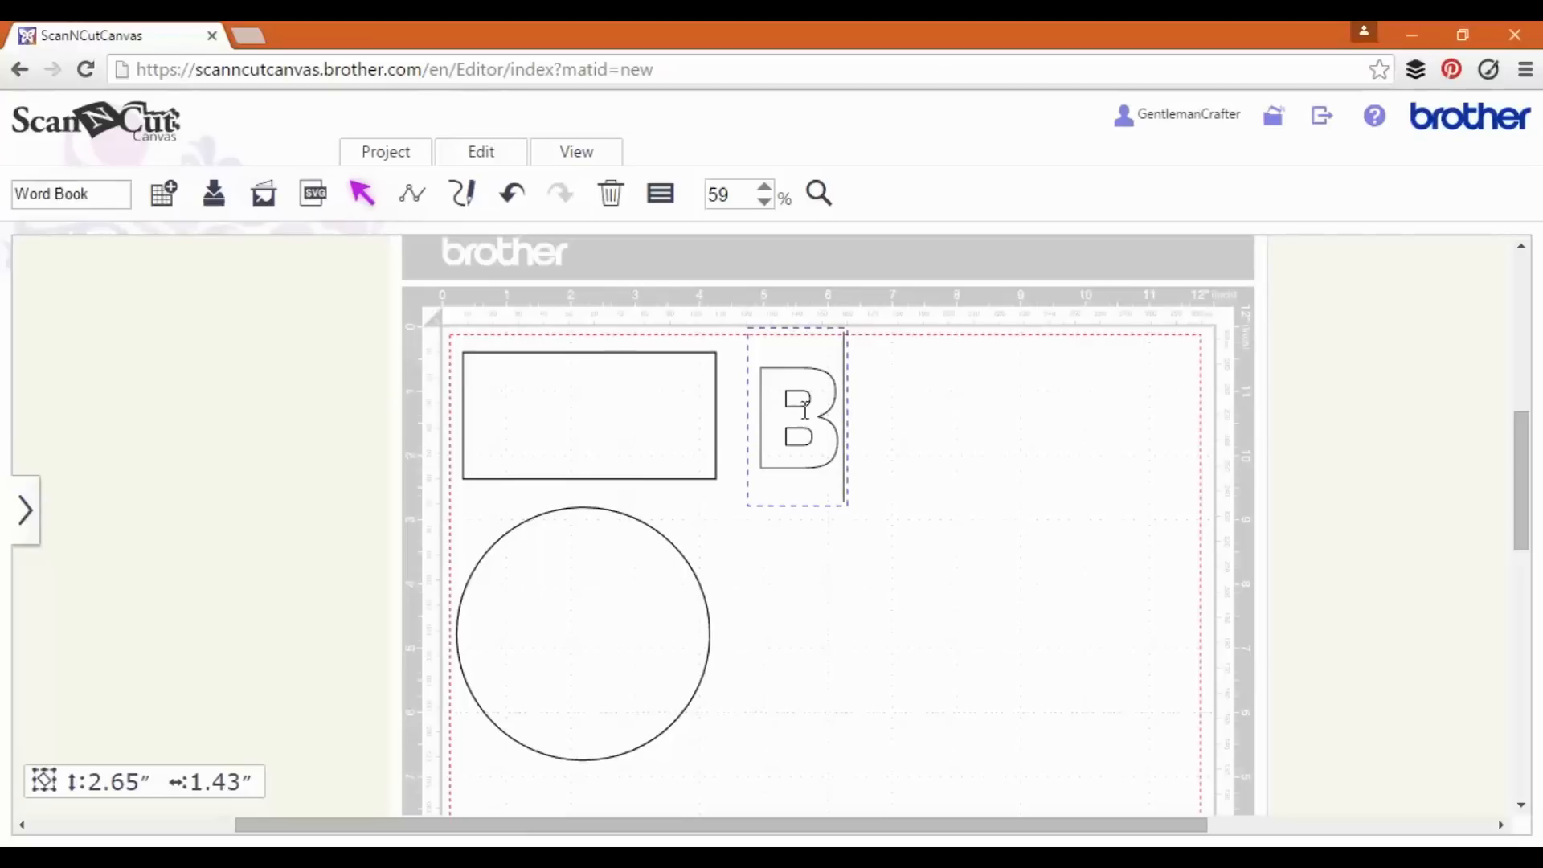
pyautogui.click(897, 398)
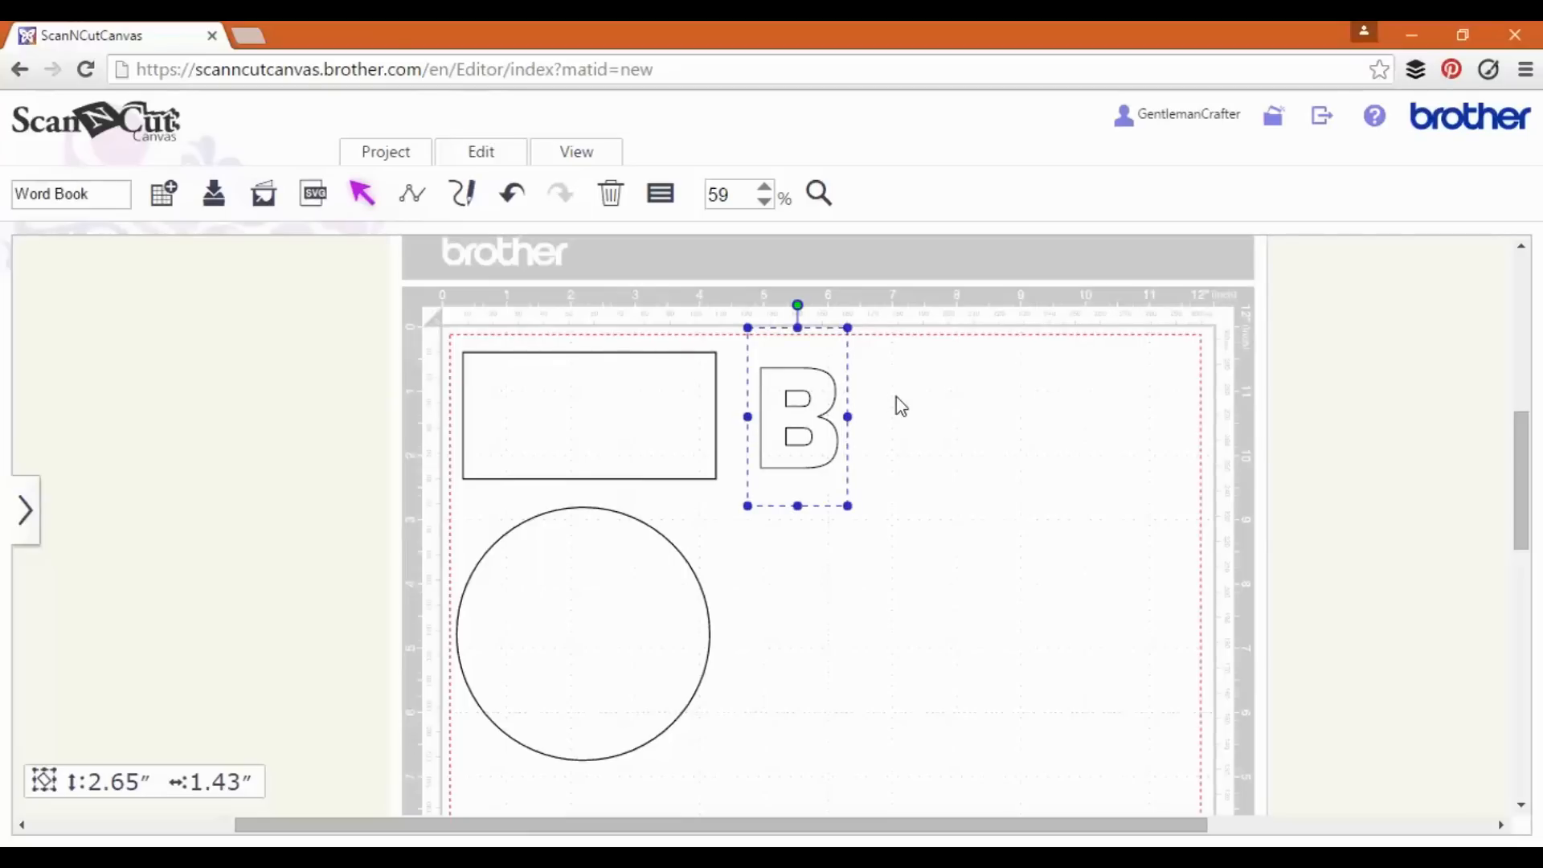
# Turn off the rectangle's aspect ratio lock and set both its height and width to 2 inches
pyautogui.click(642, 400)
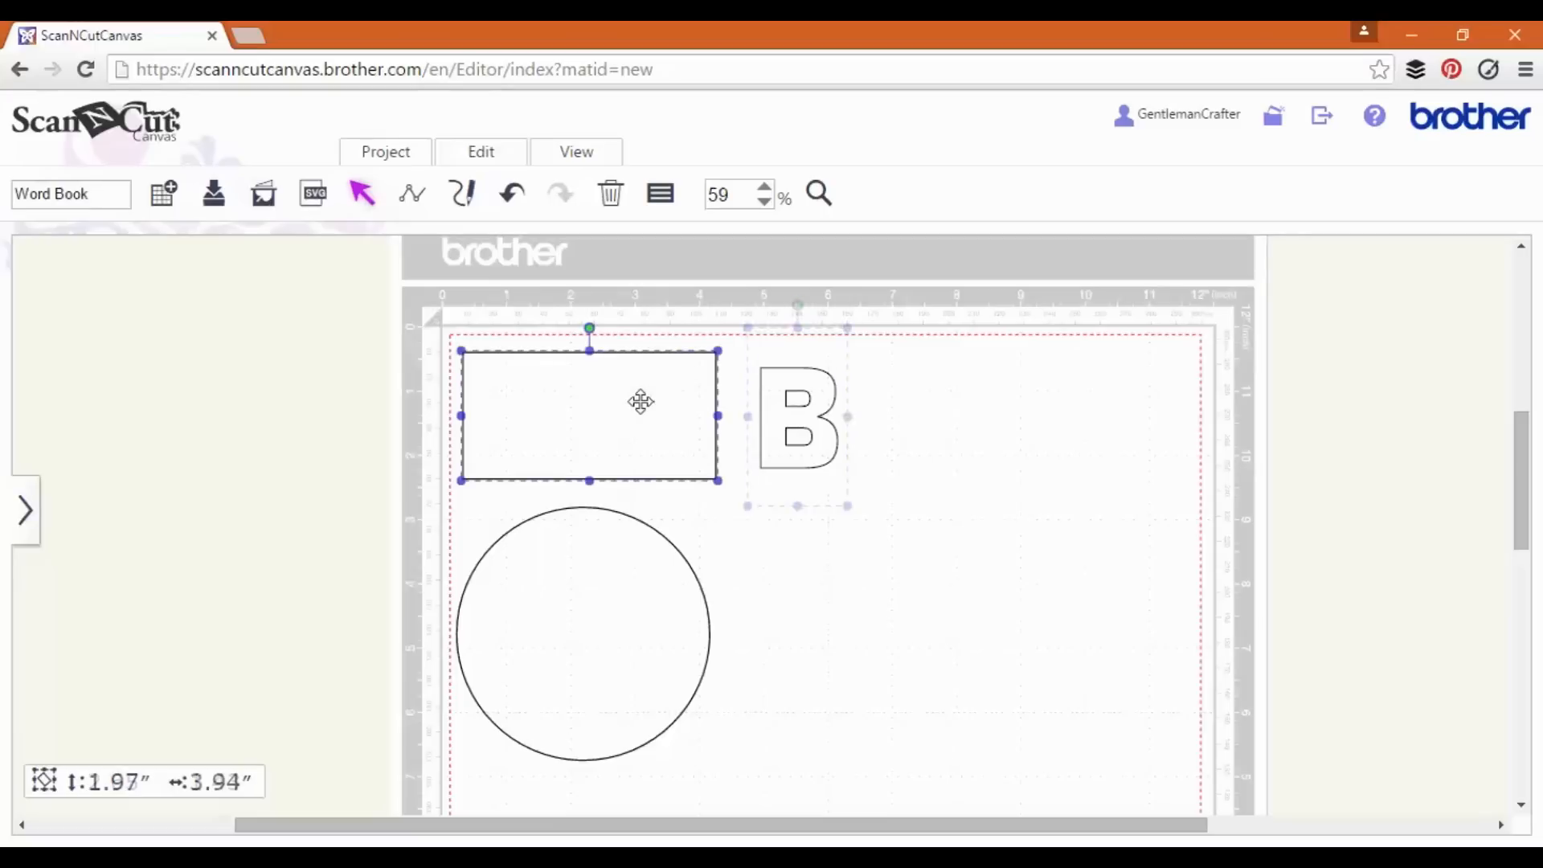
pyautogui.click(661, 195)
pyautogui.moveTo(628, 252); pyautogui.dragTo(297, 281)
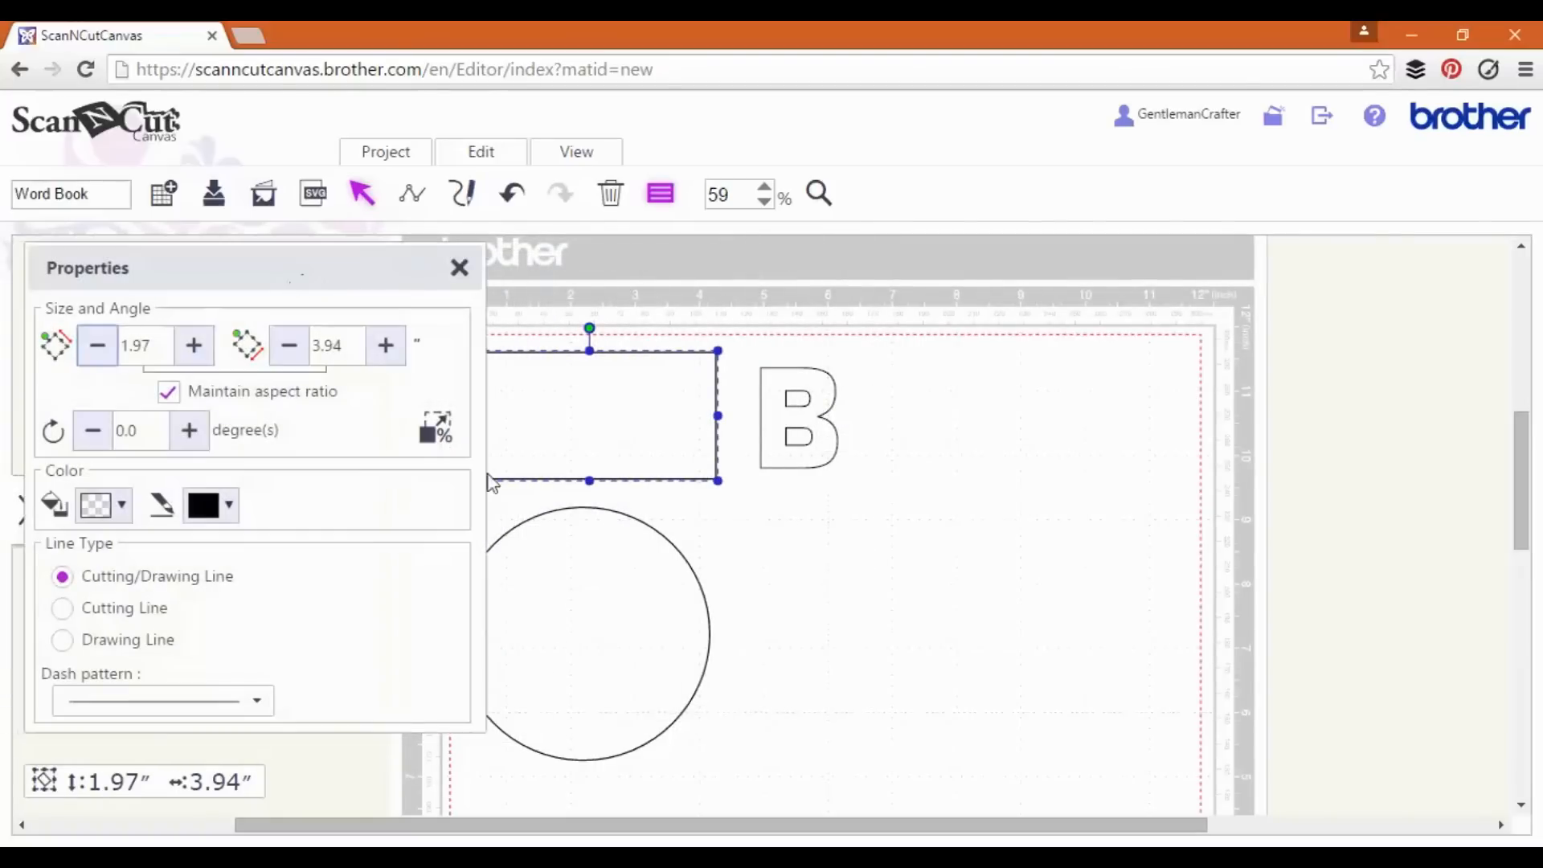
pyautogui.moveTo(689, 829); pyautogui.dragTo(644, 835)
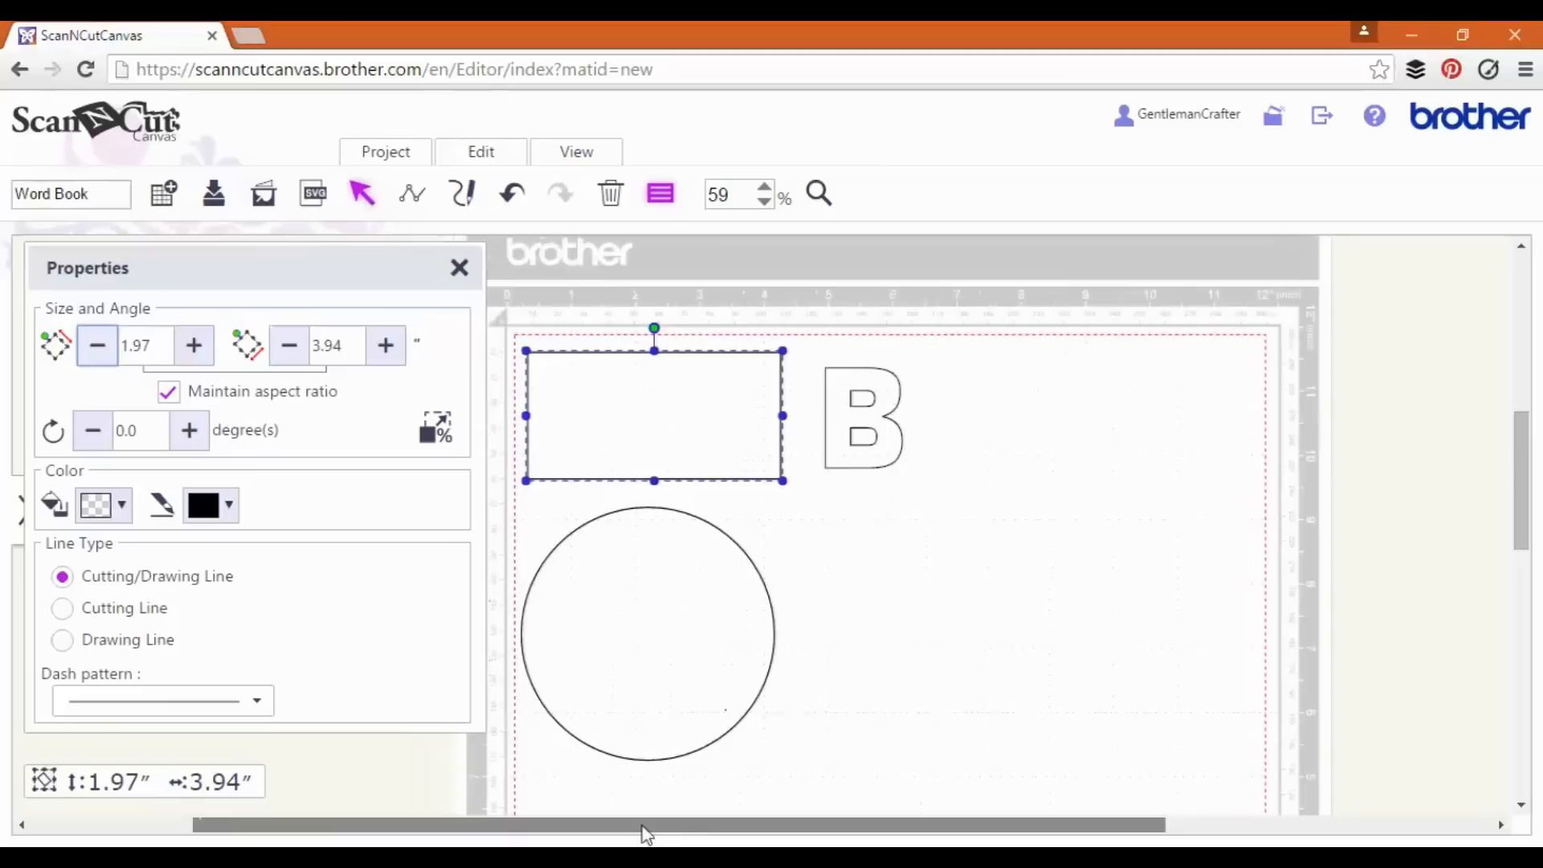
pyautogui.click(169, 392)
pyautogui.doubleClick(161, 347)
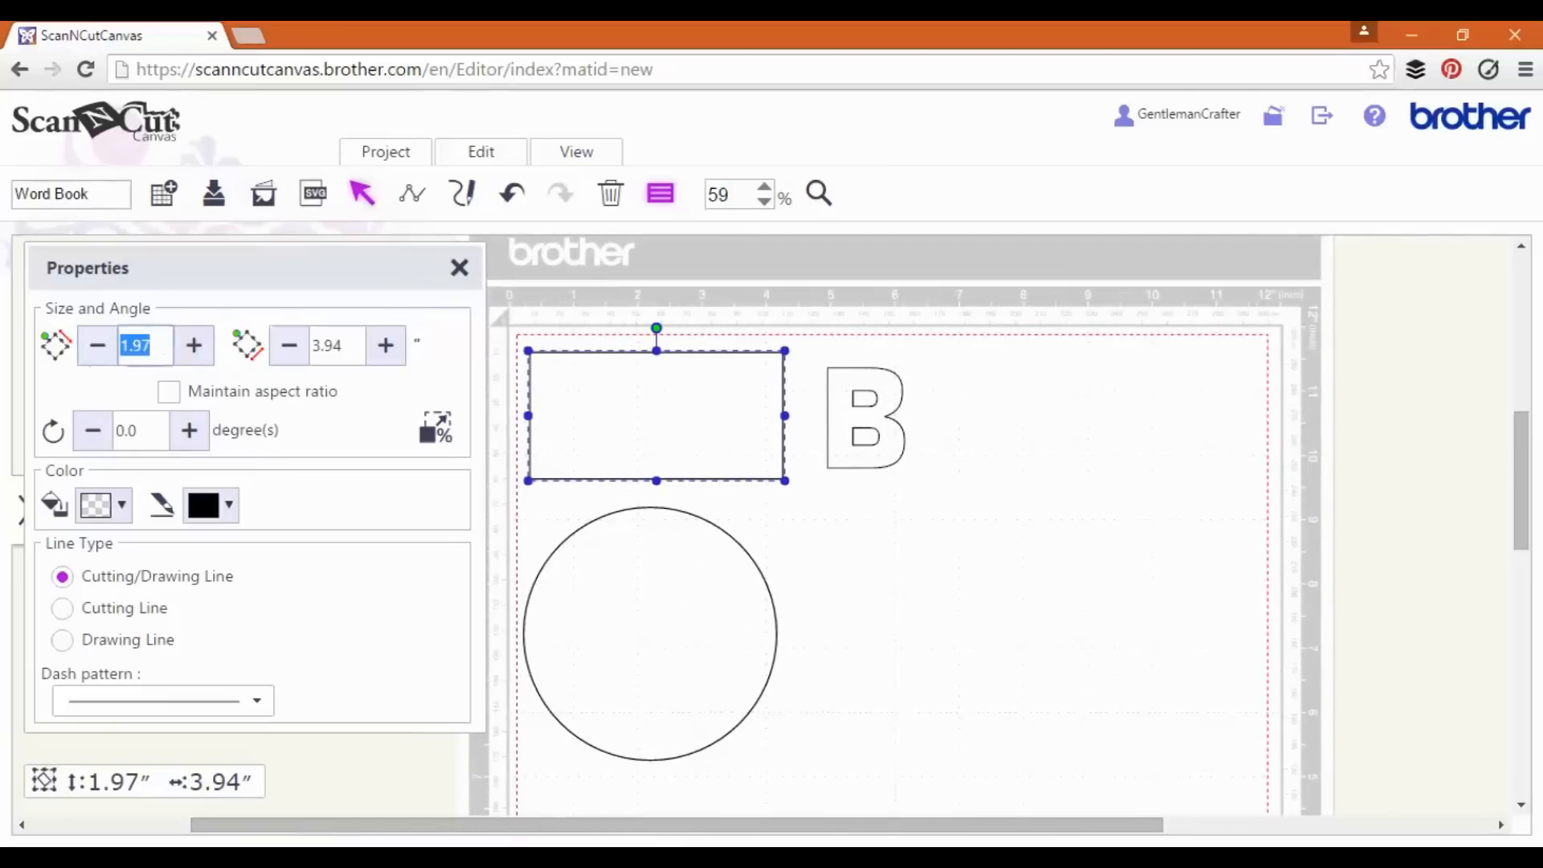
pyautogui.write('2')
pyautogui.press('Tab')
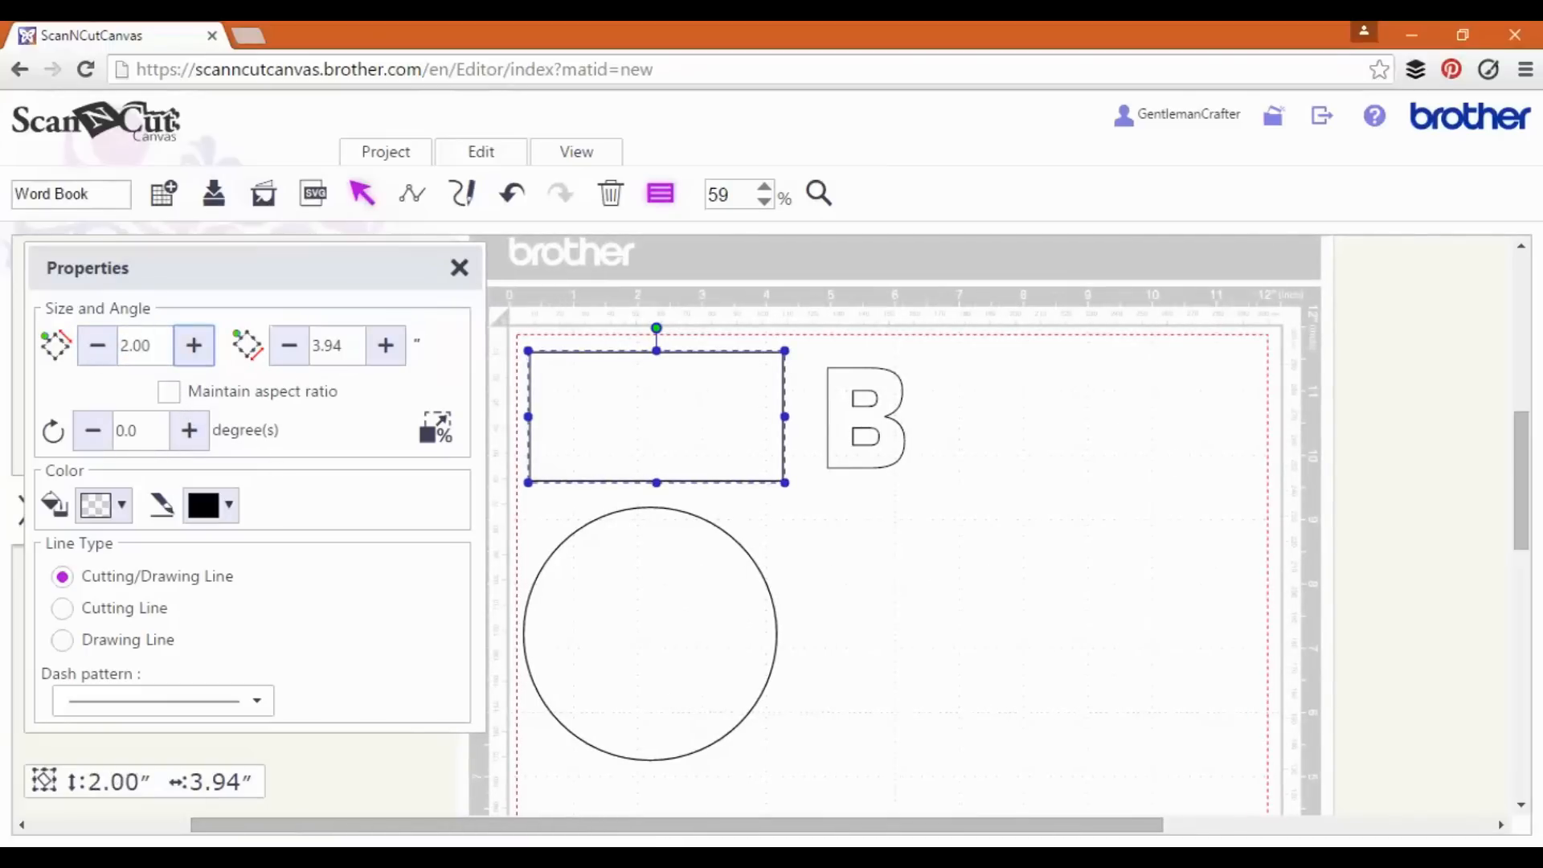
pyautogui.write('2')
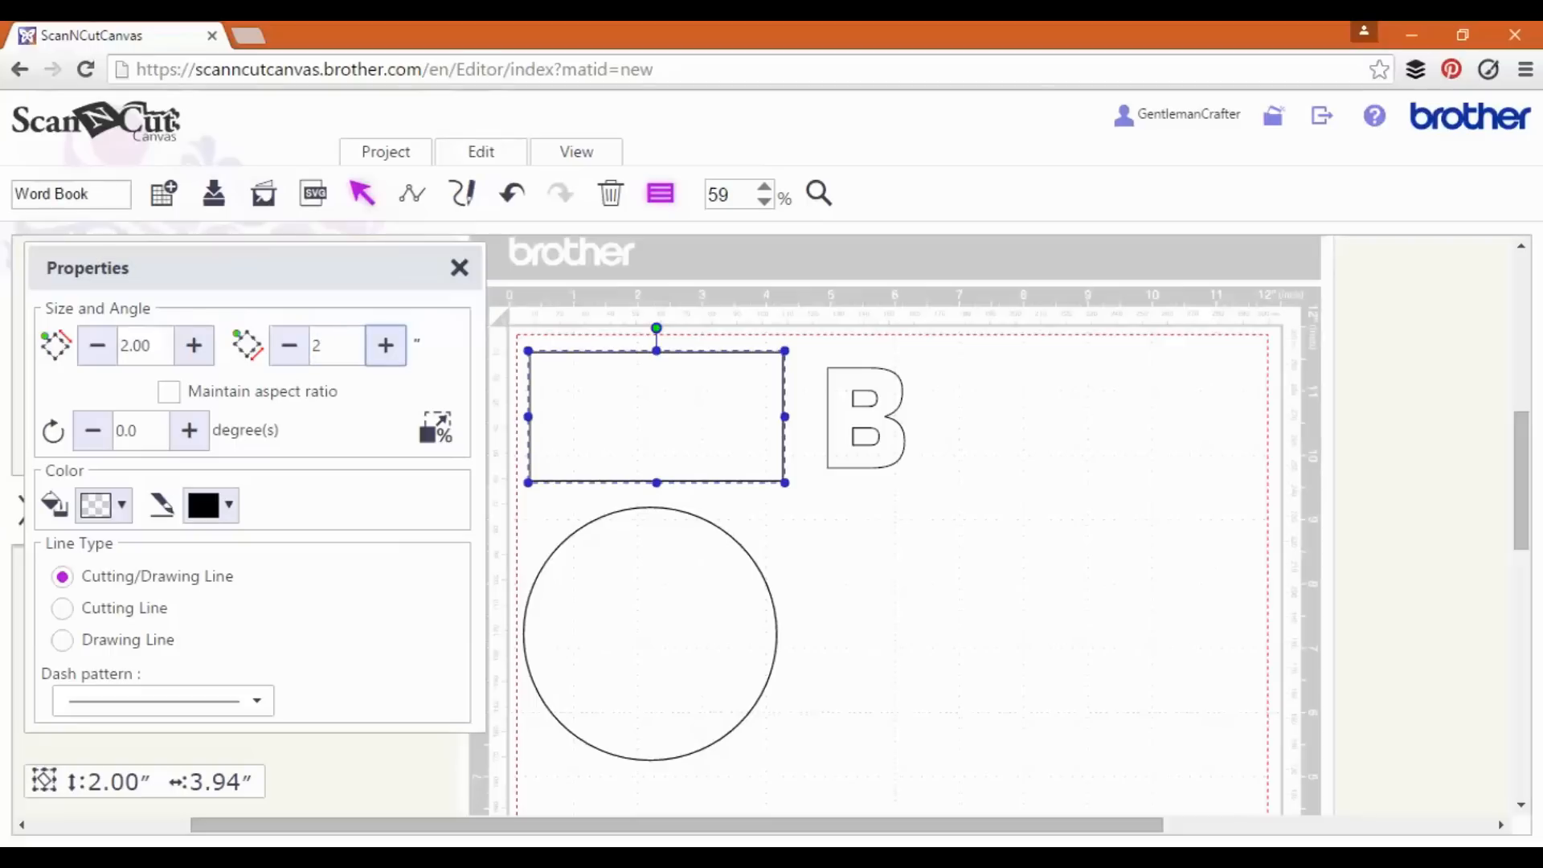
pyautogui.press('Tab')
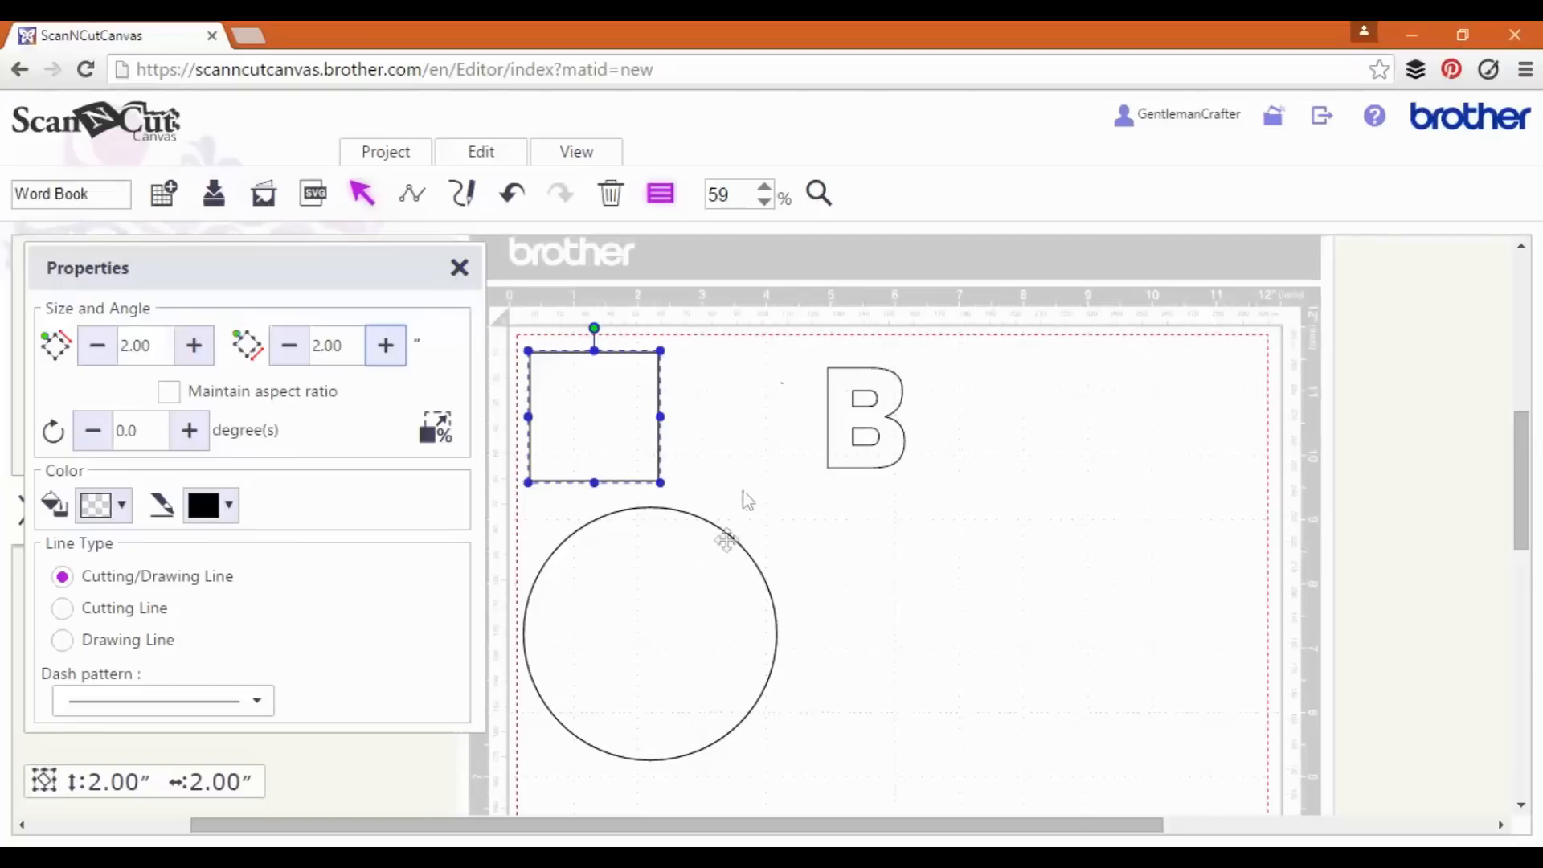
# Set the circle's height and width to 0.125 inches each, and close its properties
pyautogui.click(715, 579)
pyautogui.doubleClick(156, 344)
pyautogui.write('0.125')
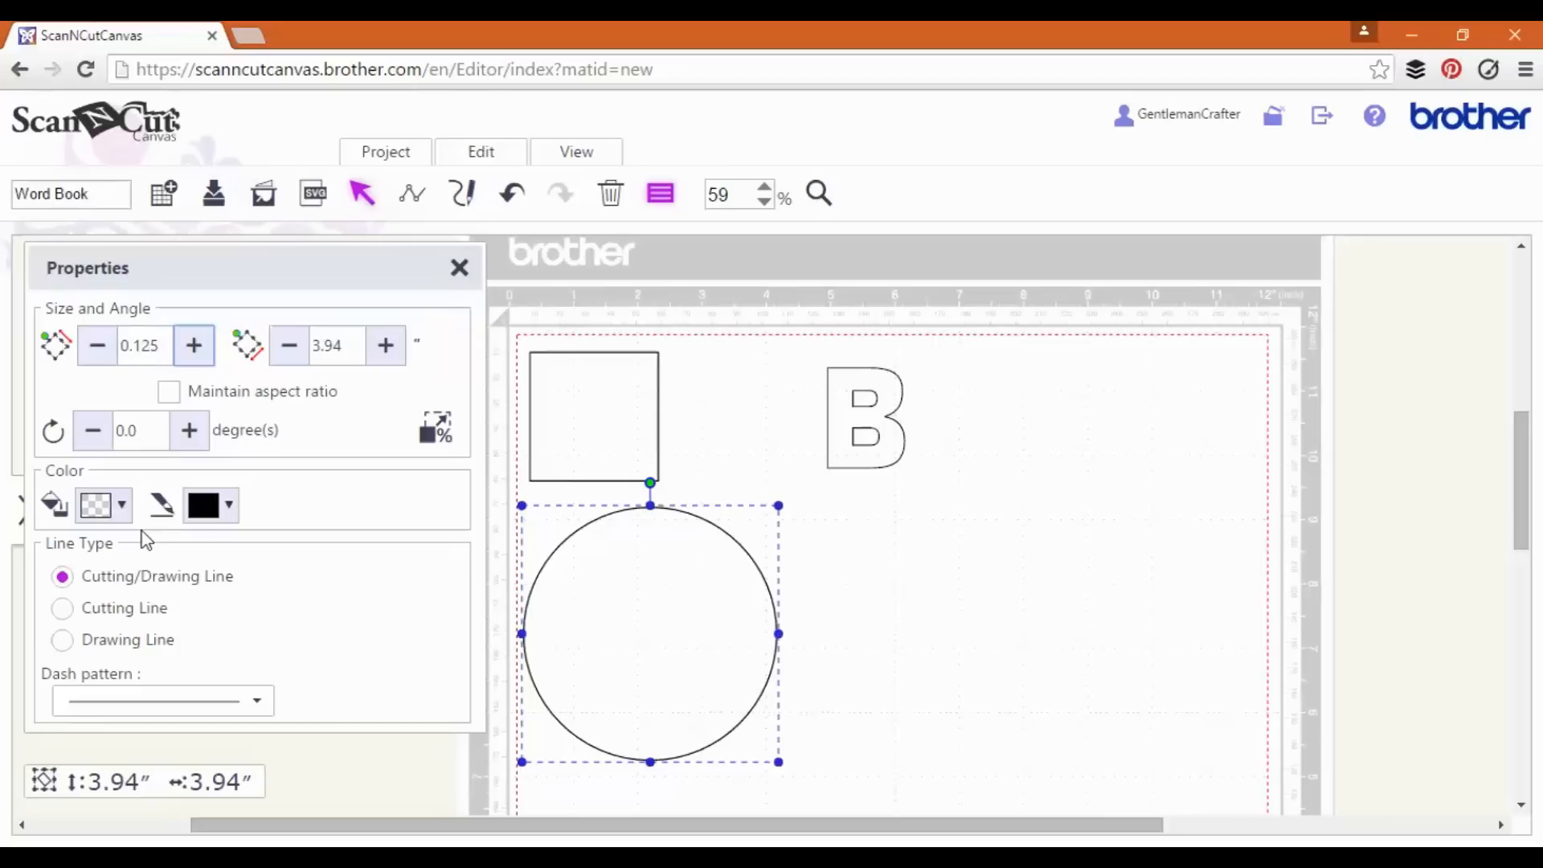
pyautogui.press('Tab')
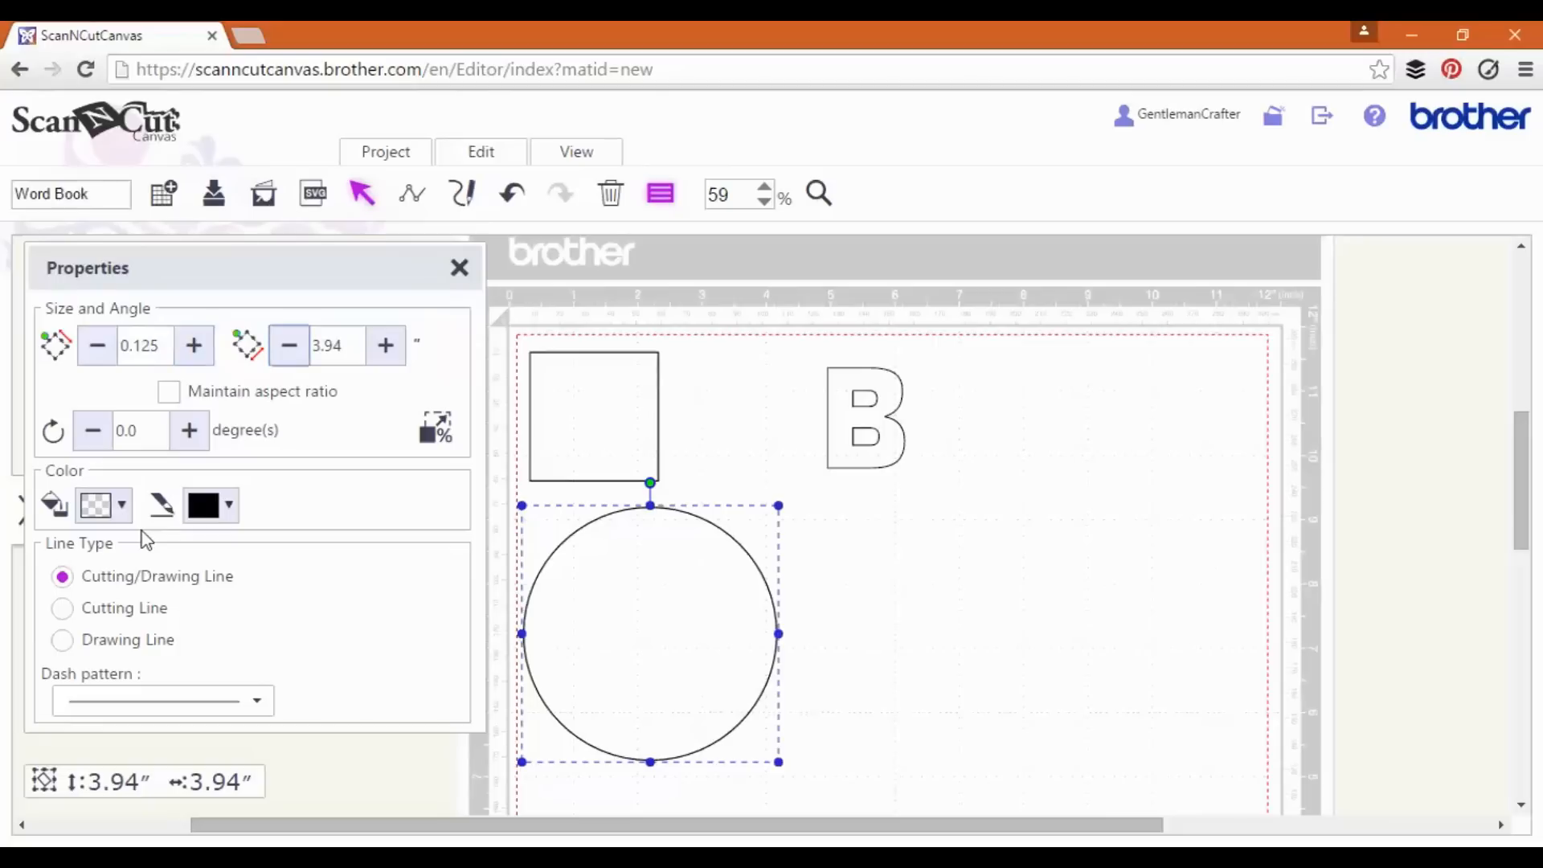
pyautogui.write('0.125')
pyautogui.press('Tab')
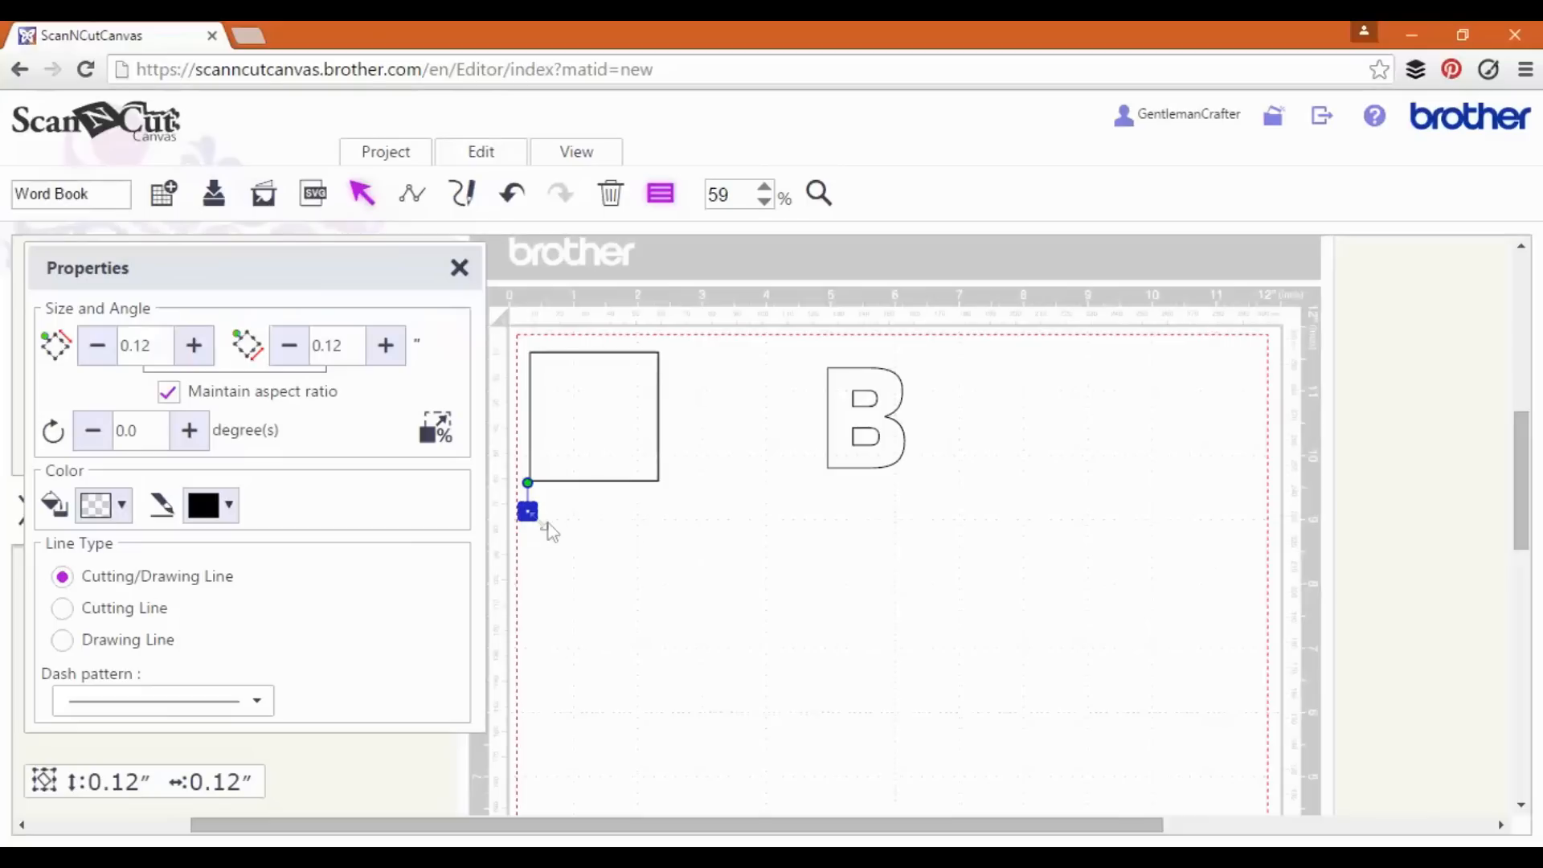
pyautogui.click(464, 272)
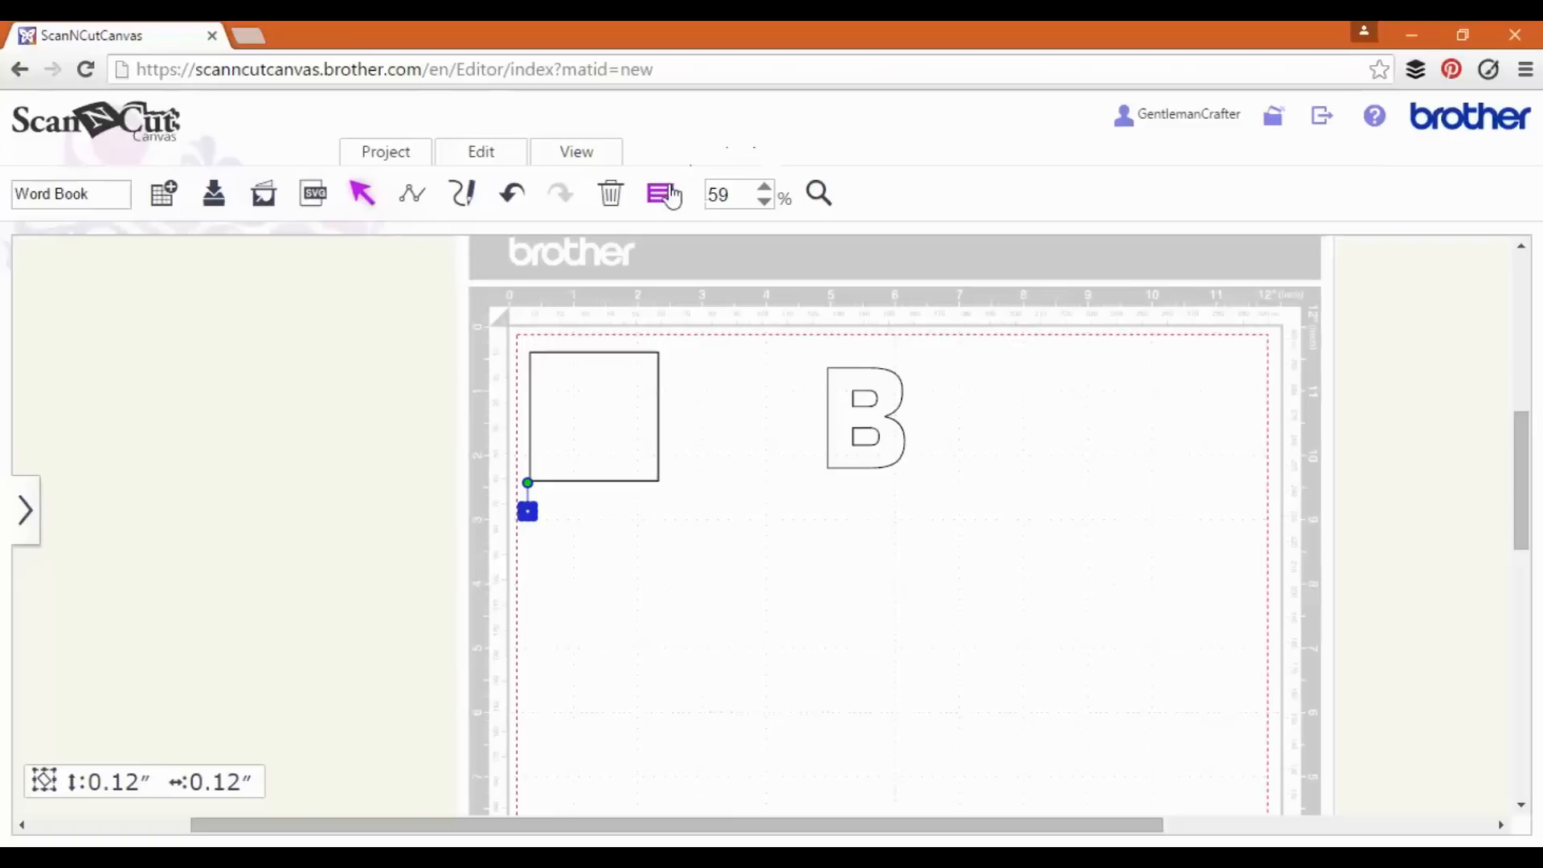
# Move the tiny circle to just outside the square's left edge, near the square's upper corner
pyautogui.click(819, 193)
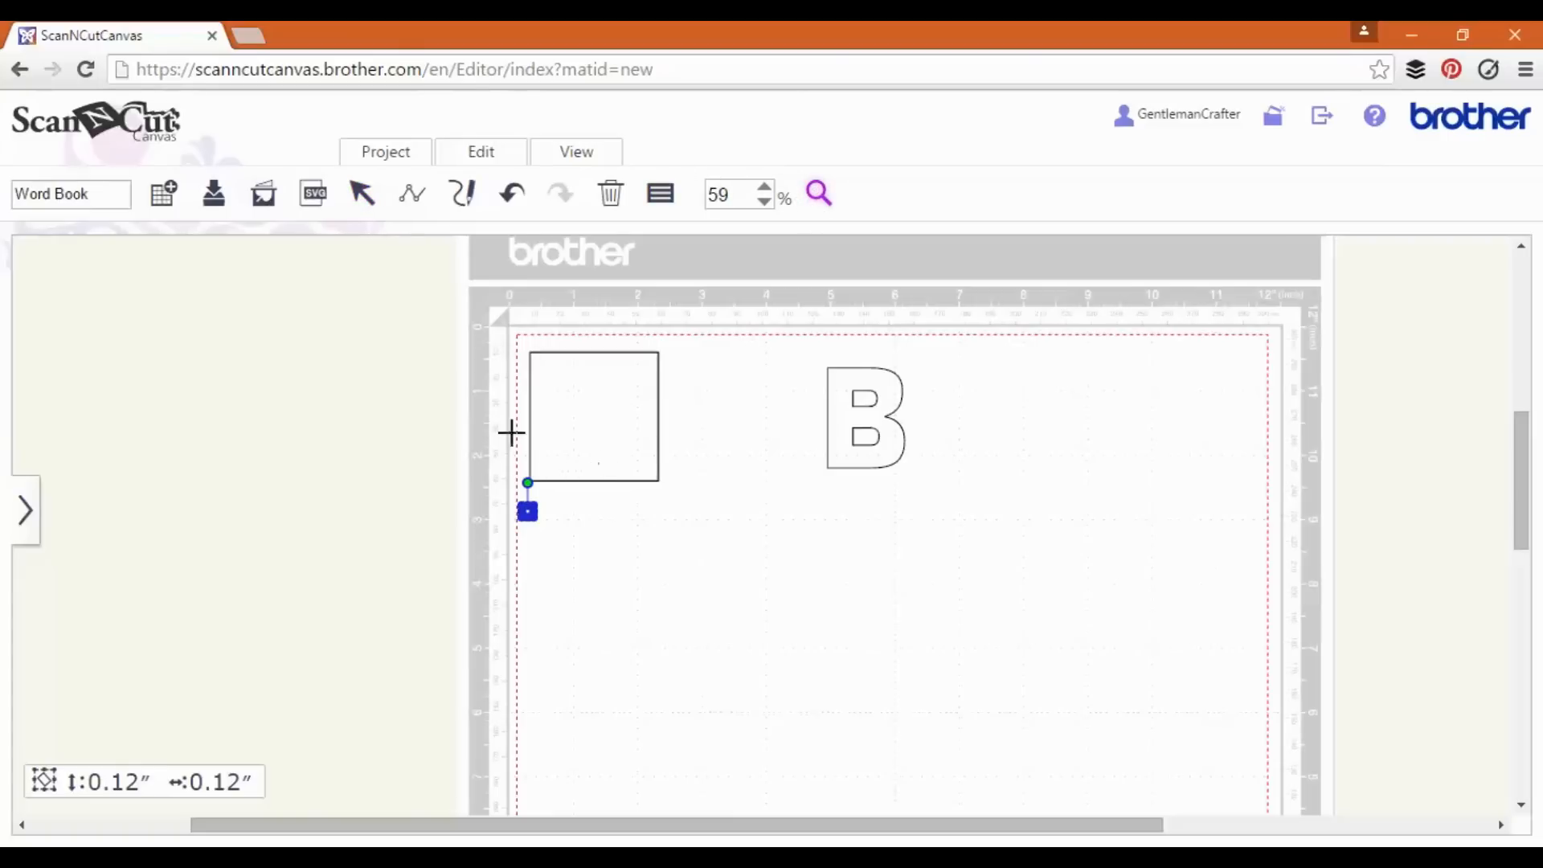
pyautogui.moveTo(494, 336); pyautogui.dragTo(559, 546)
pyautogui.moveTo(773, 700); pyautogui.dragTo(745, 360)
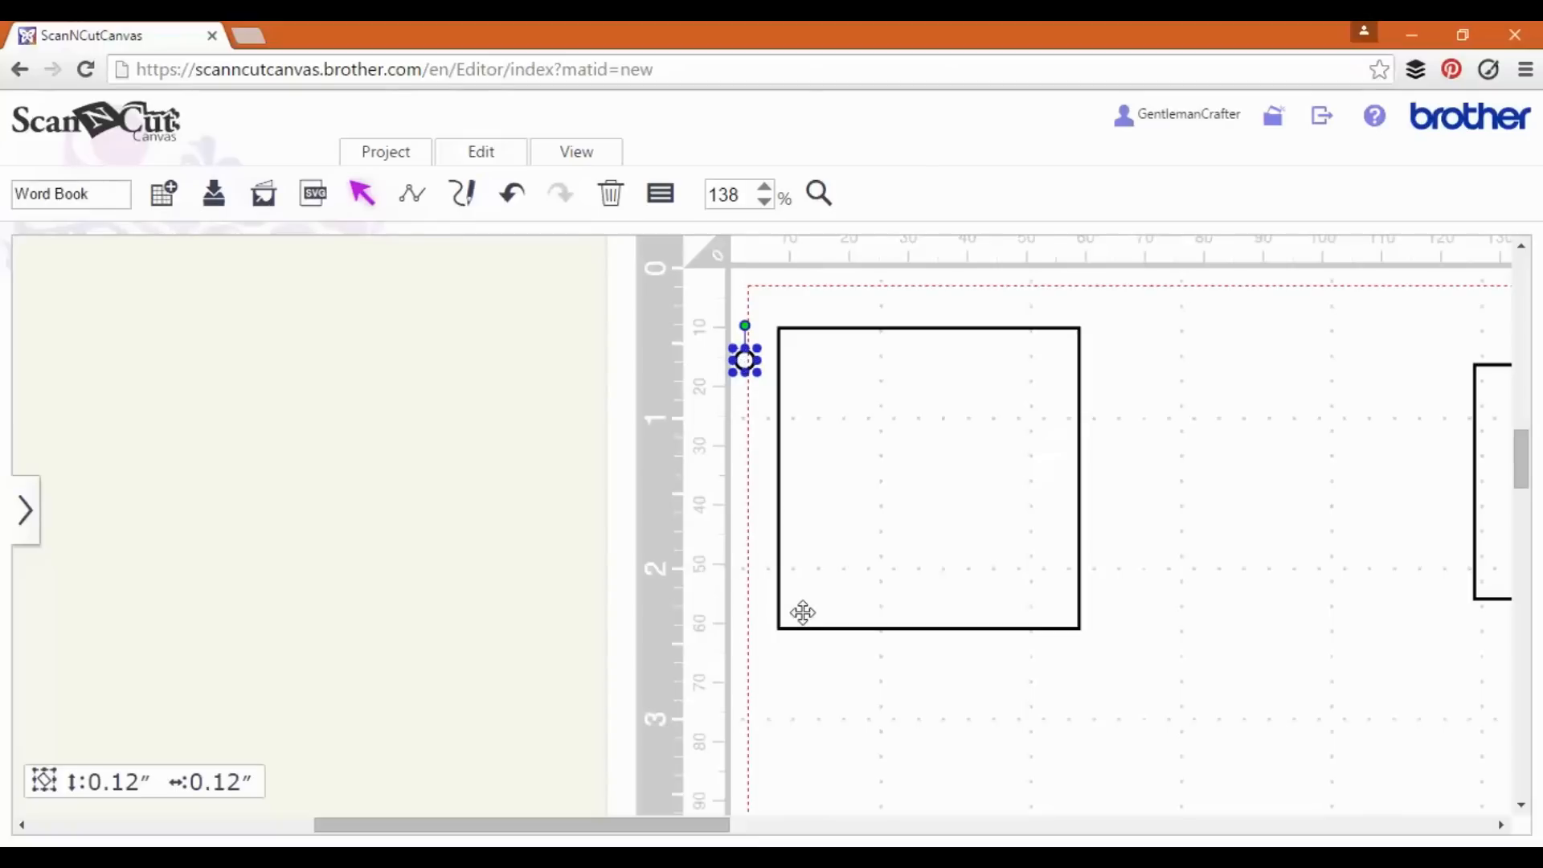
# Duplicate the tiny circle twice and space the three circles in a column along the square's left side
pyautogui.hotkey('ctrl', 'd')
pyautogui.hotkey('ctrl', 'd')
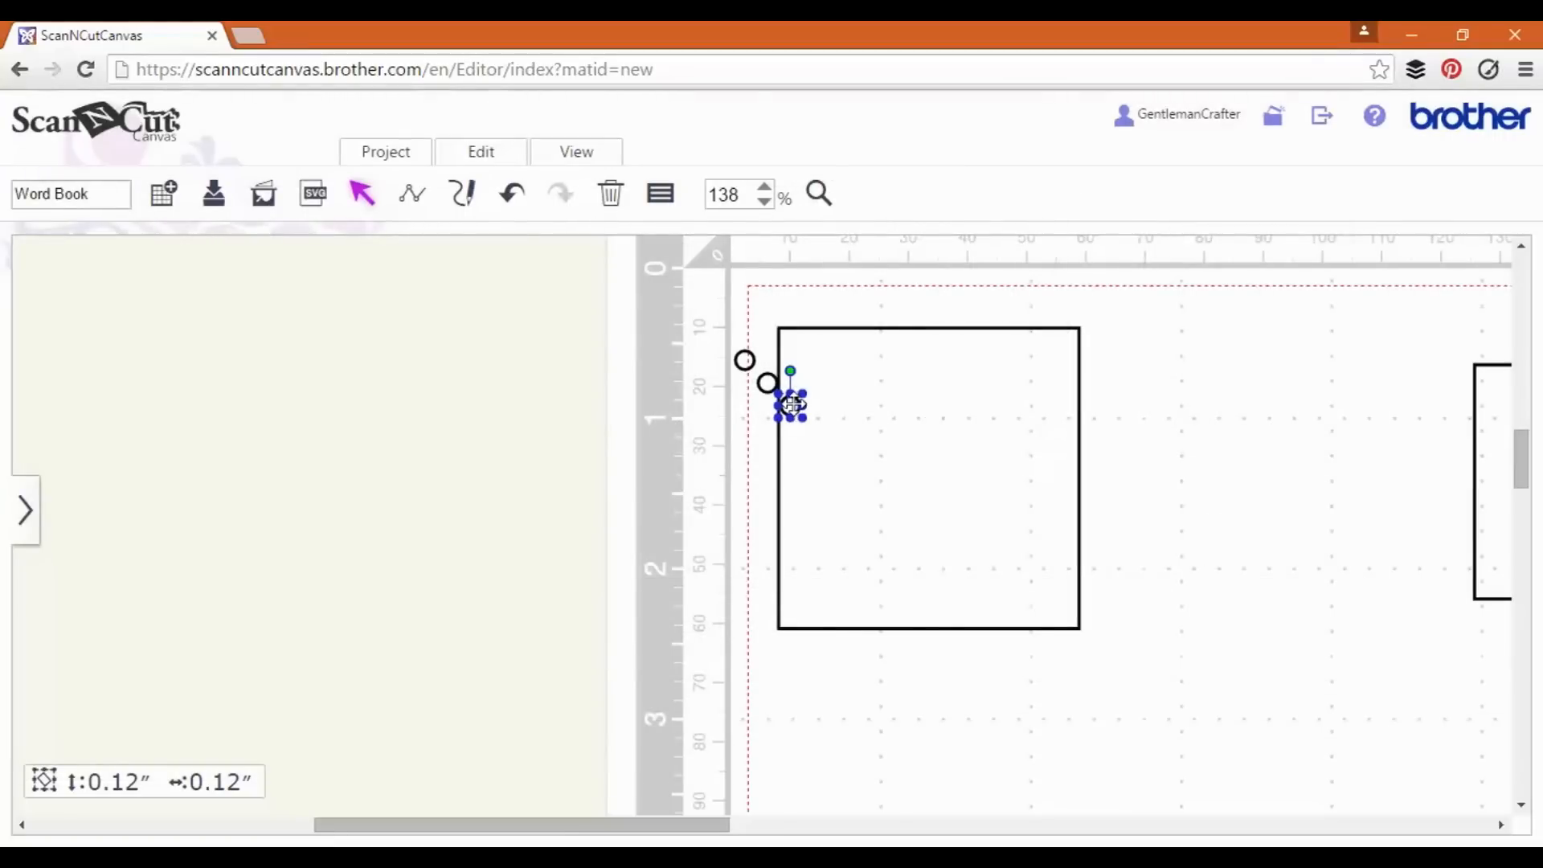
pyautogui.moveTo(791, 405); pyautogui.dragTo(750, 590)
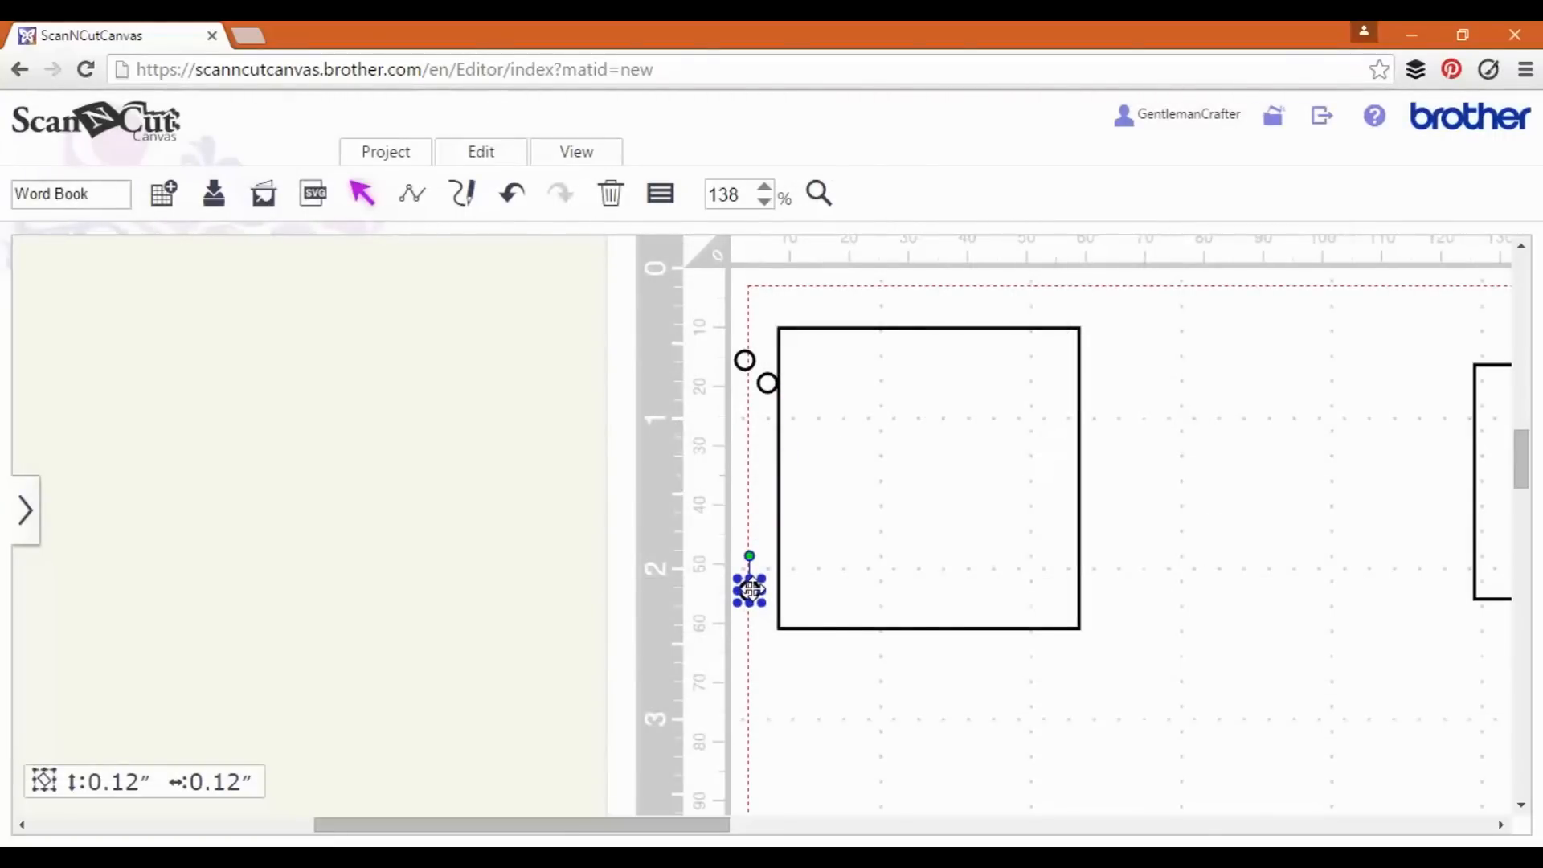
pyautogui.moveTo(768, 382); pyautogui.dragTo(746, 479)
pyautogui.moveTo(687, 312); pyautogui.dragTo(770, 617)
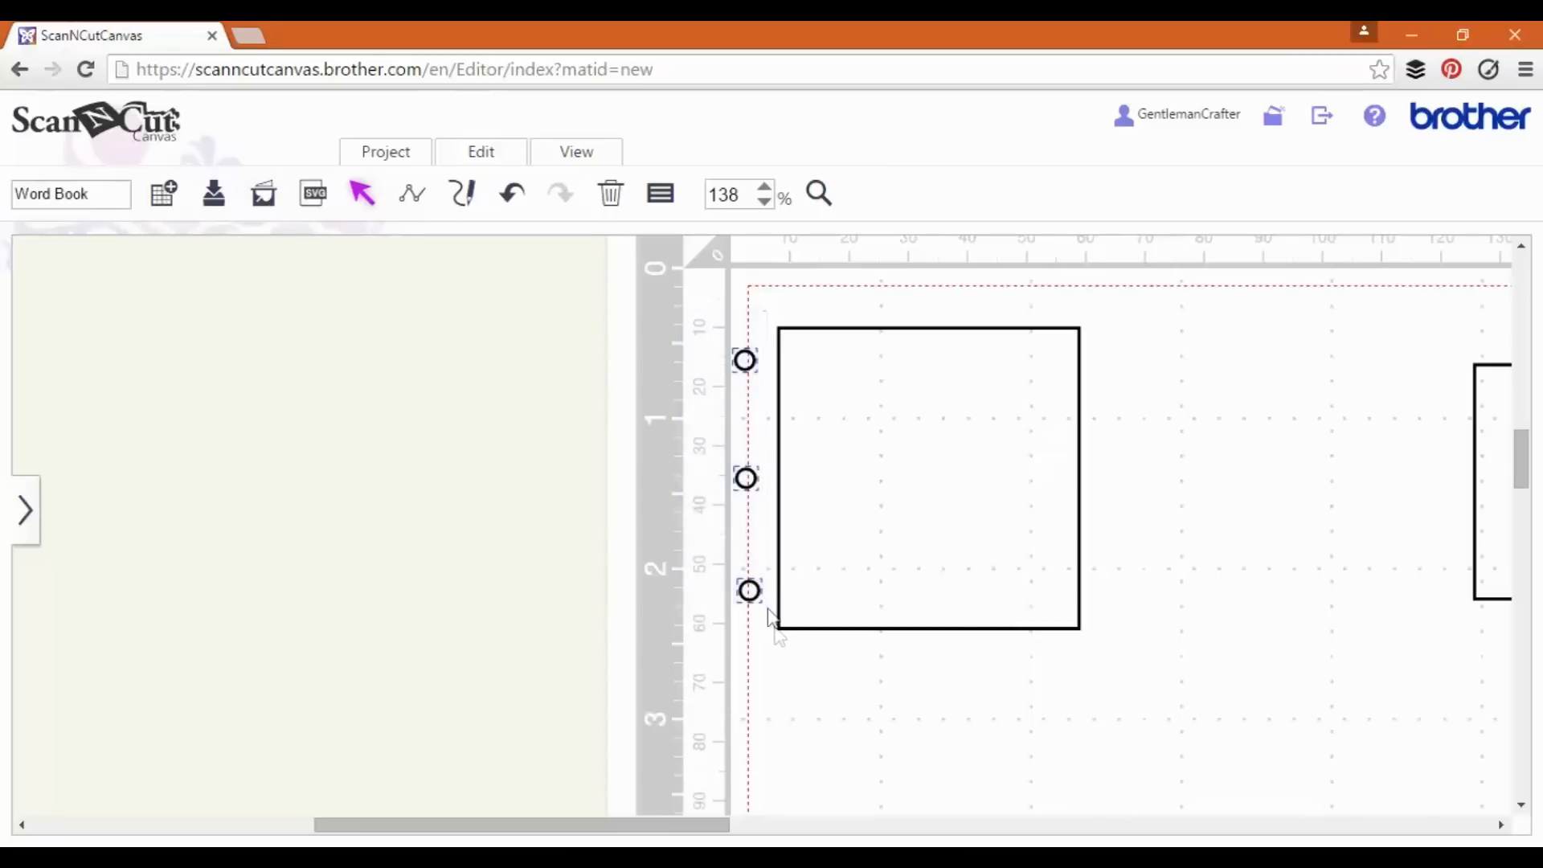
pyautogui.click(784, 670)
pyautogui.moveTo(746, 479); pyautogui.dragTo(746, 469)
pyautogui.click(728, 656)
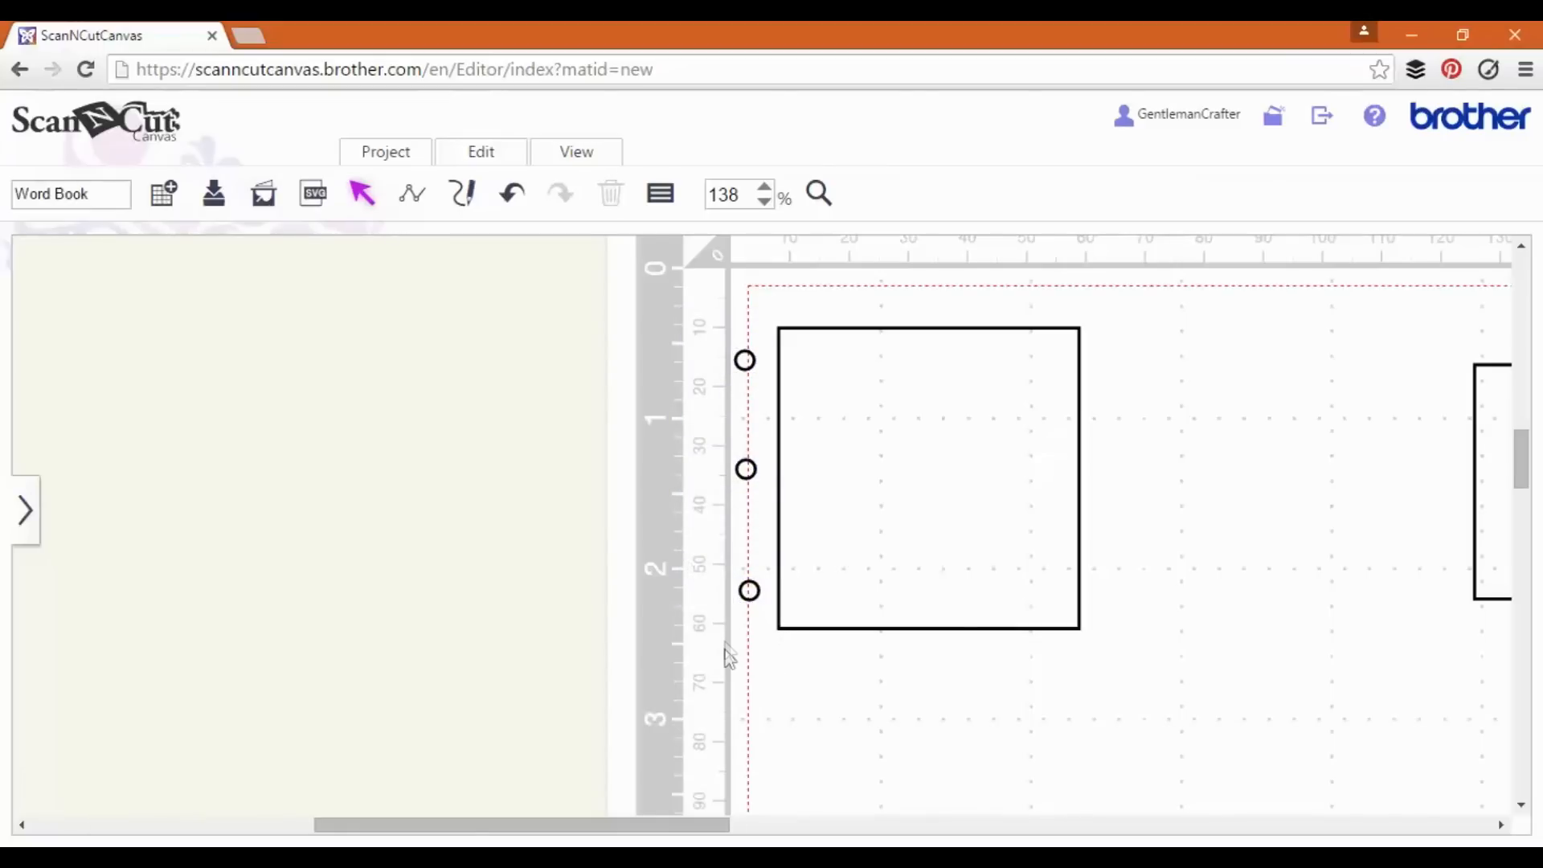
# Align the three tiny circles beside the square on a common vertical centre line
pyautogui.moveTo(685, 318); pyautogui.dragTo(764, 630)
pyautogui.click(484, 157)
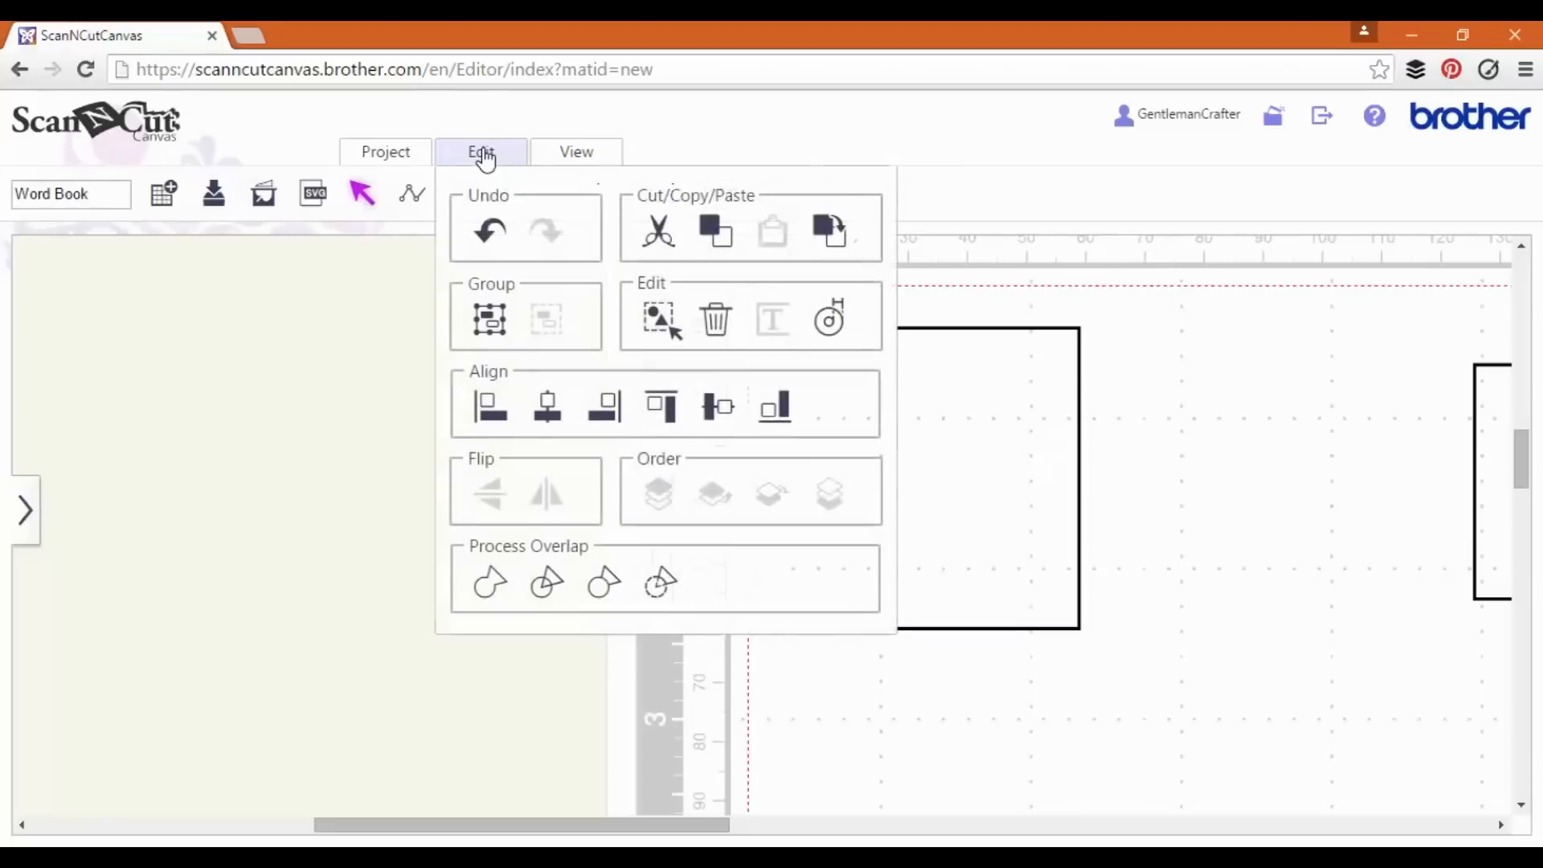
pyautogui.click(550, 408)
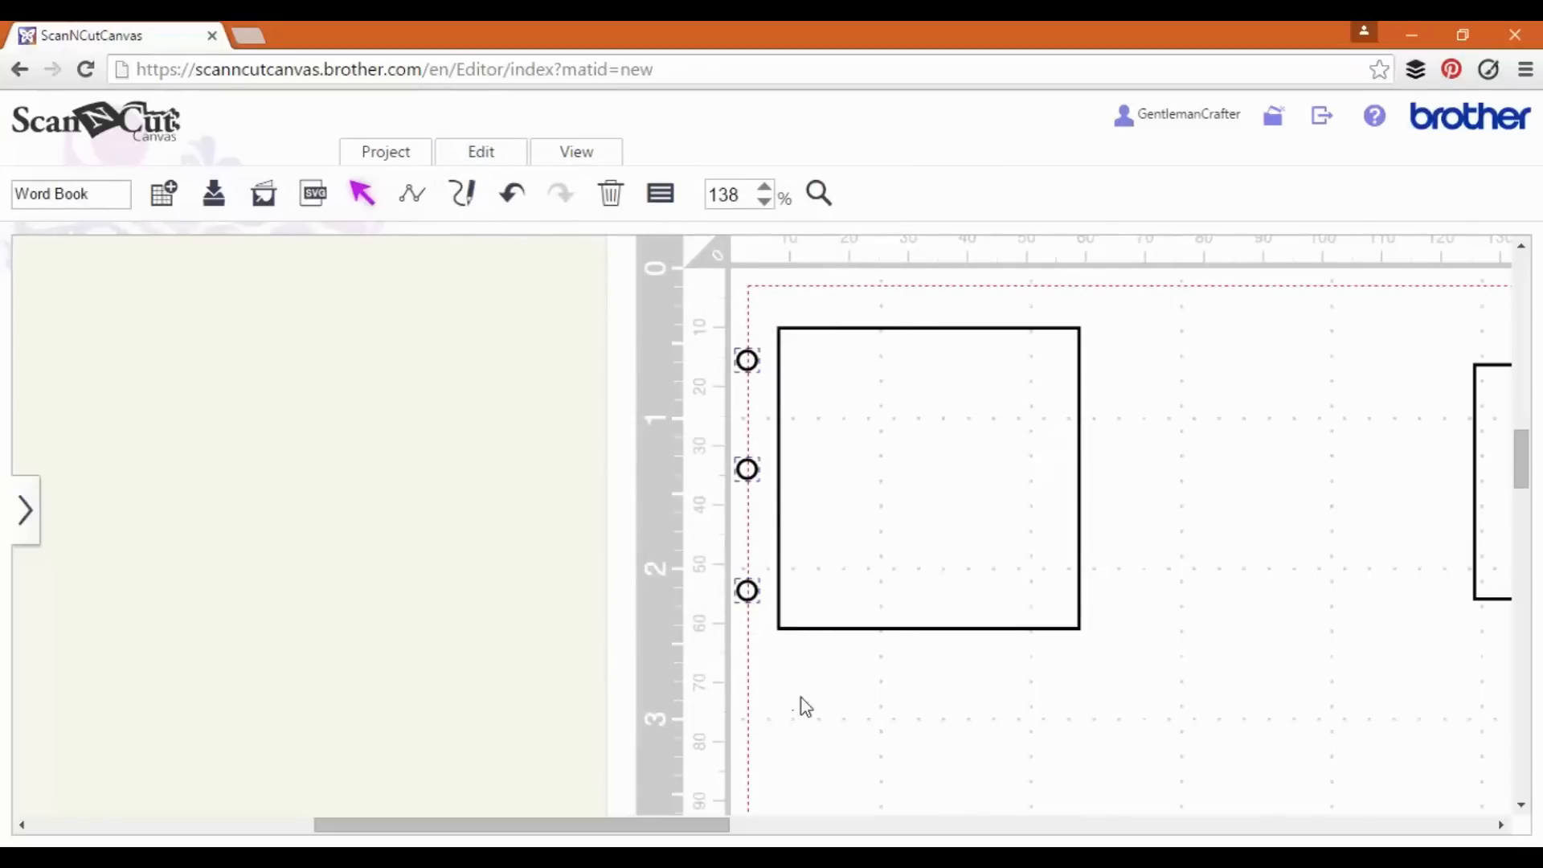
# Group the three aligned circles, then duplicate the group and move the copy off the mat to its left
pyautogui.press('g')
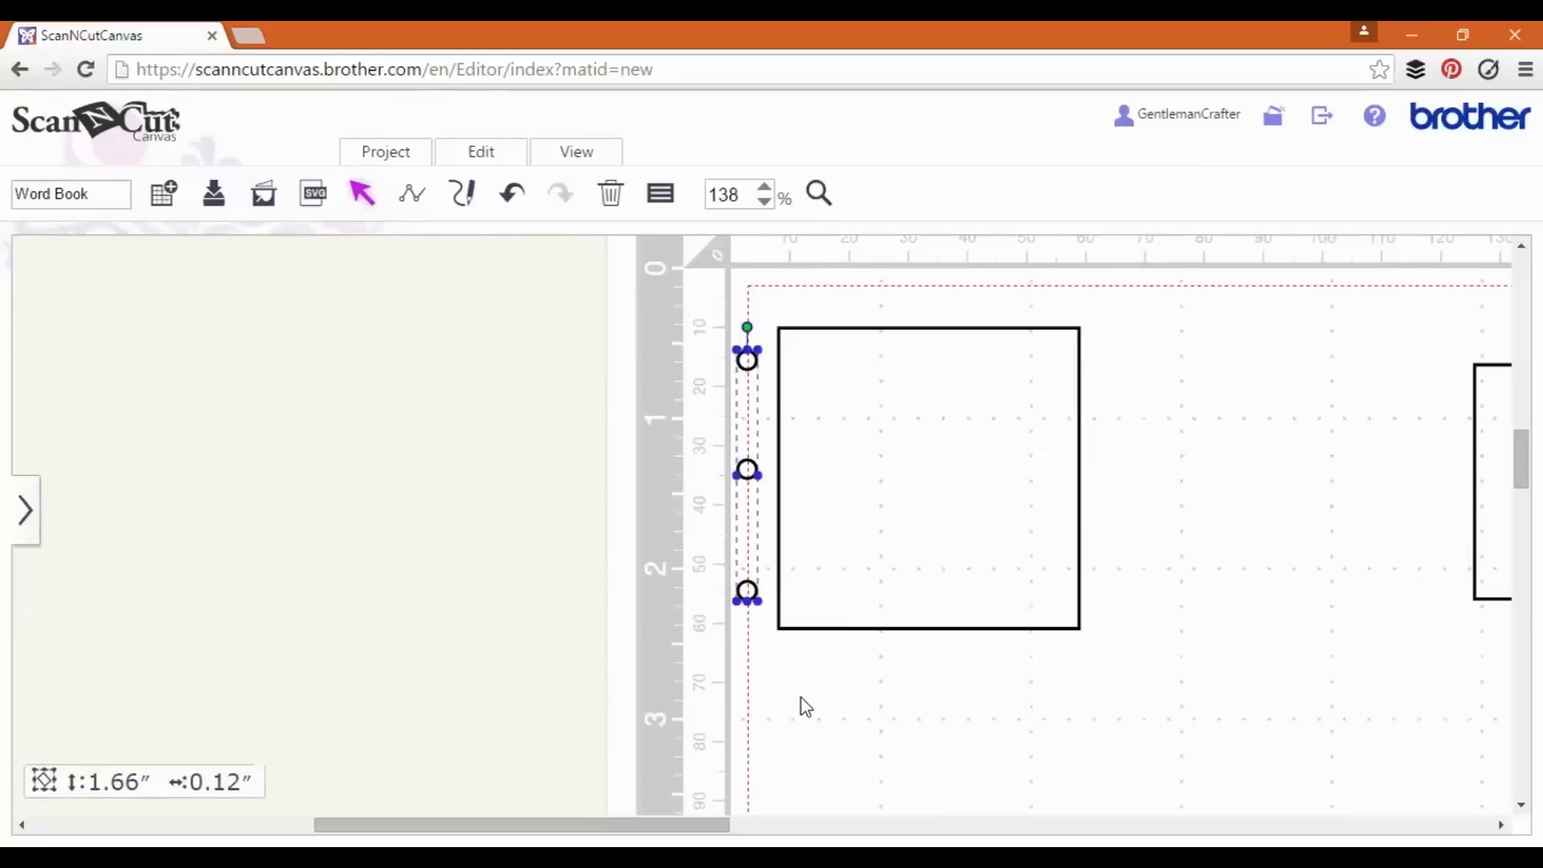
pyautogui.hotkey('ctrl', 'd')
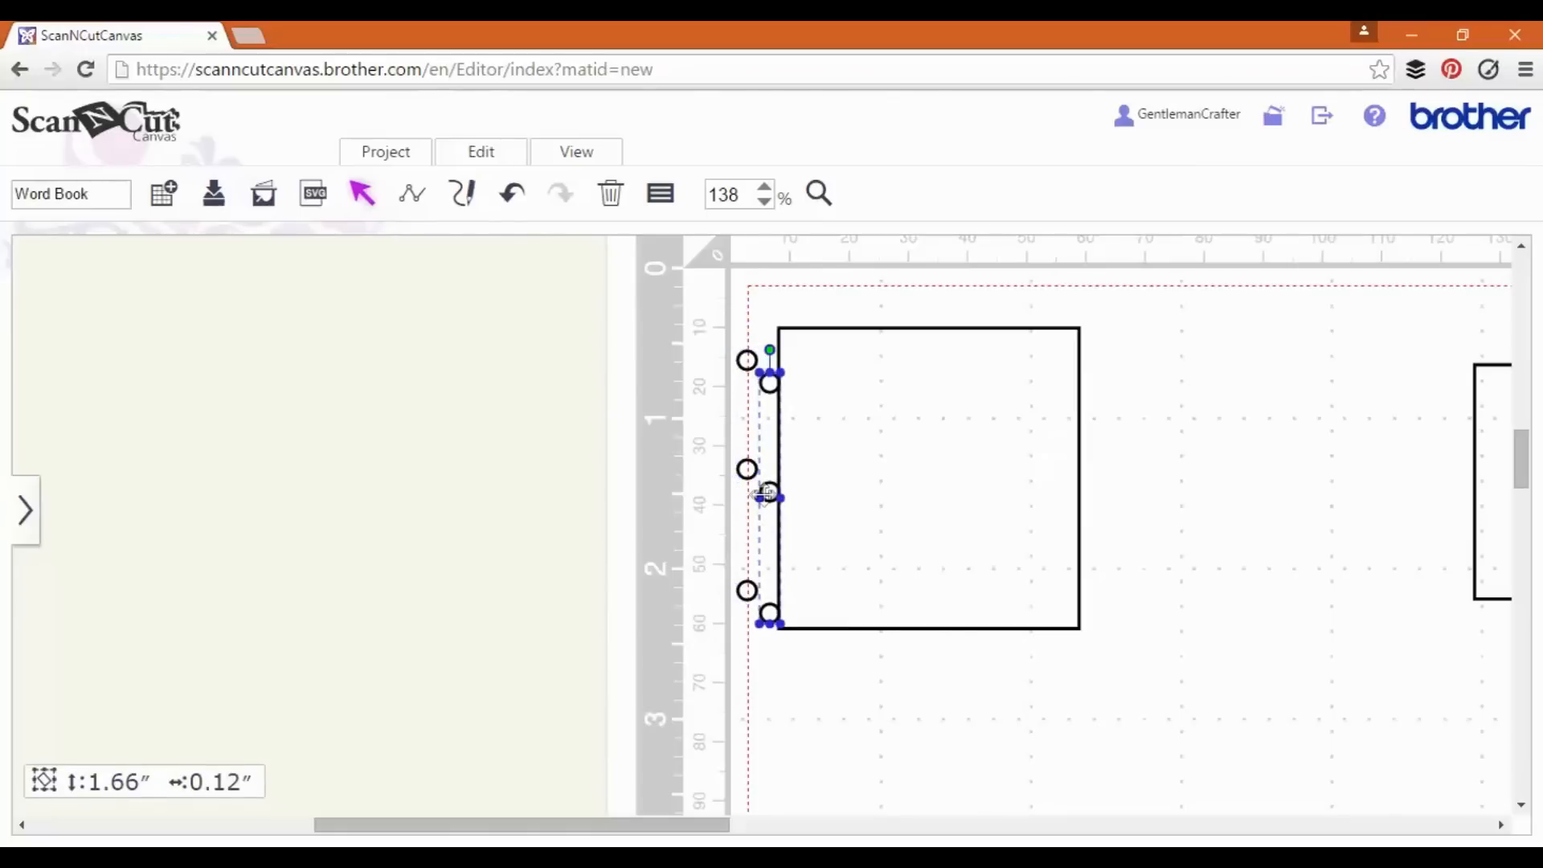
pyautogui.moveTo(767, 495); pyautogui.dragTo(515, 424)
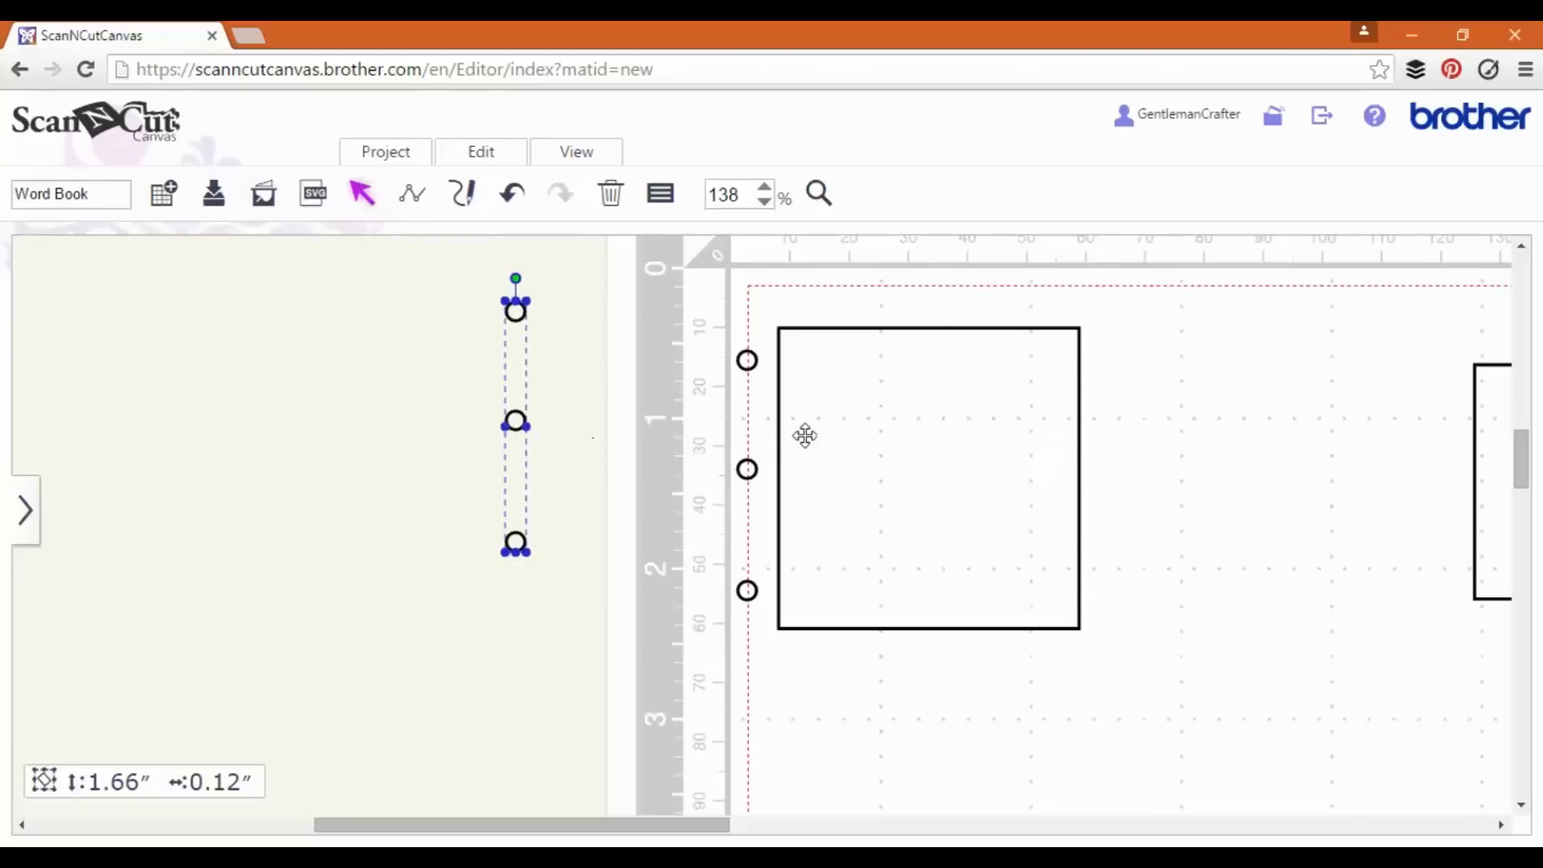
# Centre the group of three circles vertically against the 2-inch square so both share a horizontal centre line
pyautogui.click(803, 435)
pyautogui.click(747, 468)
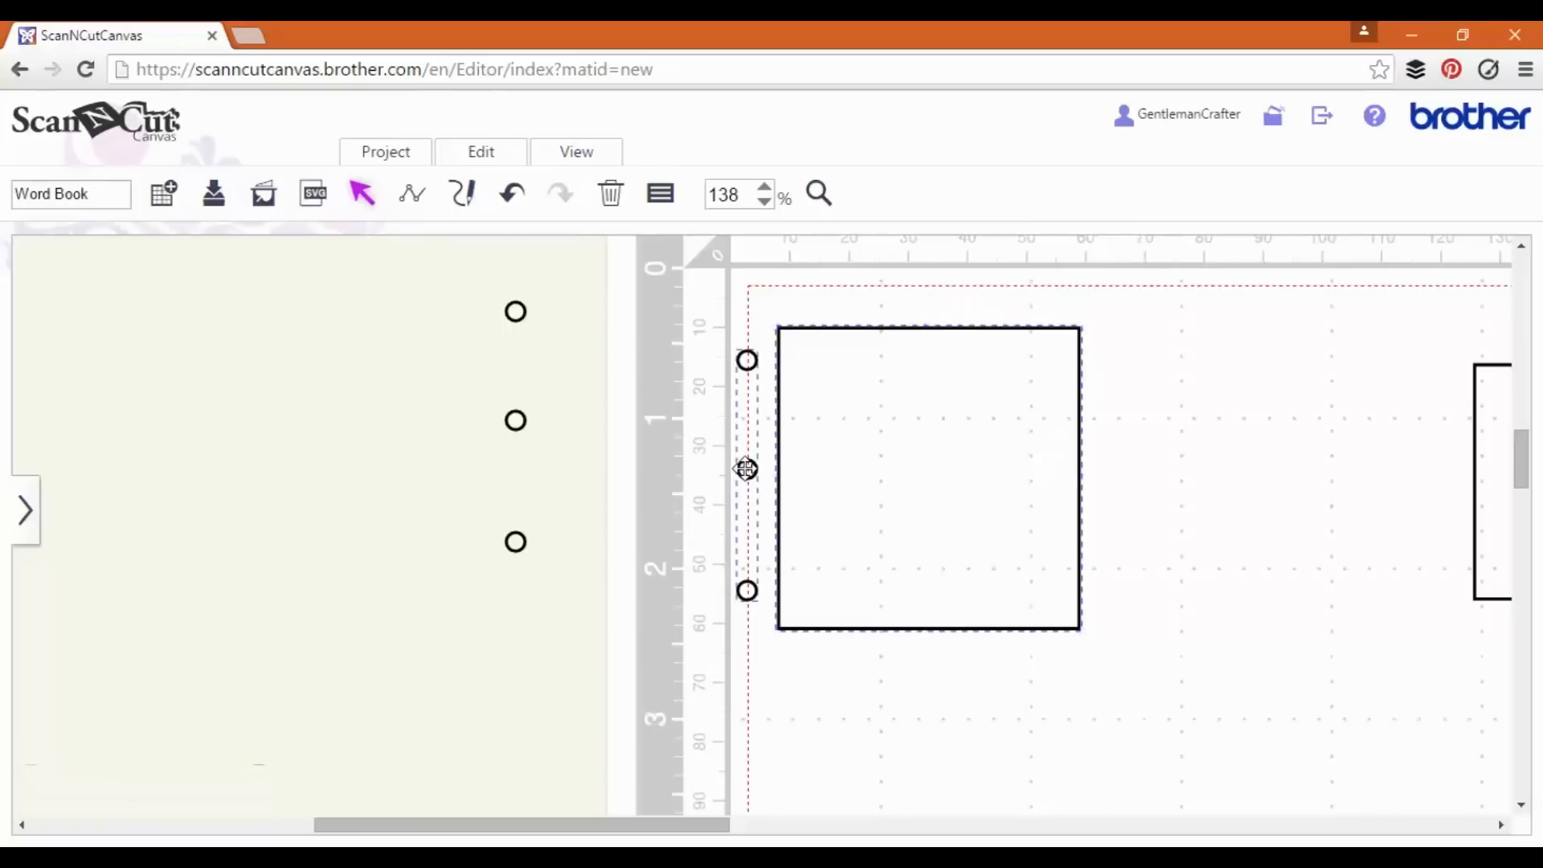
pyautogui.click(482, 151)
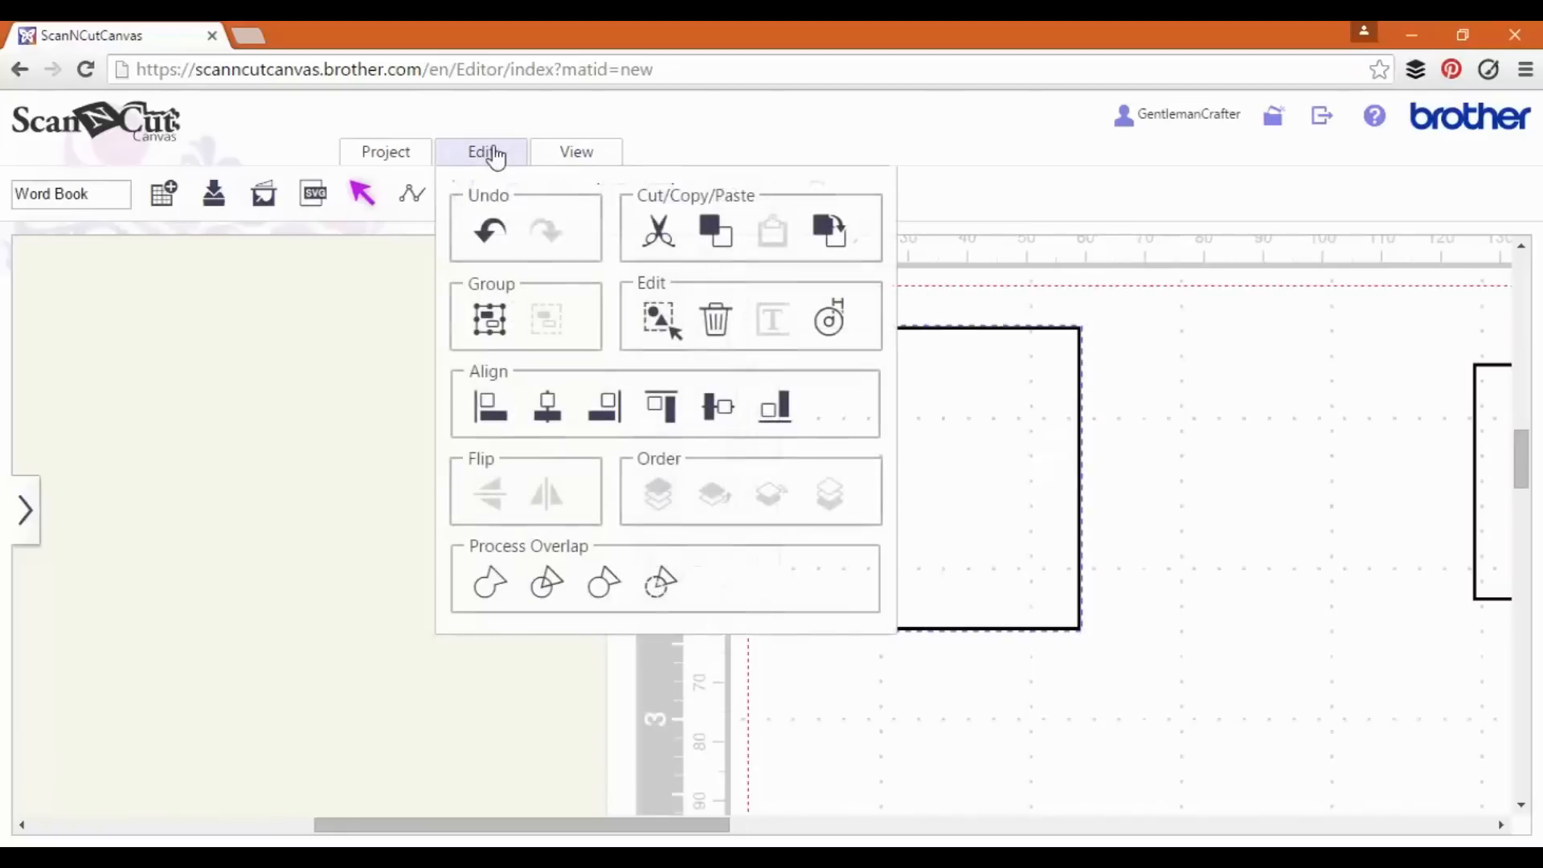
pyautogui.click(722, 418)
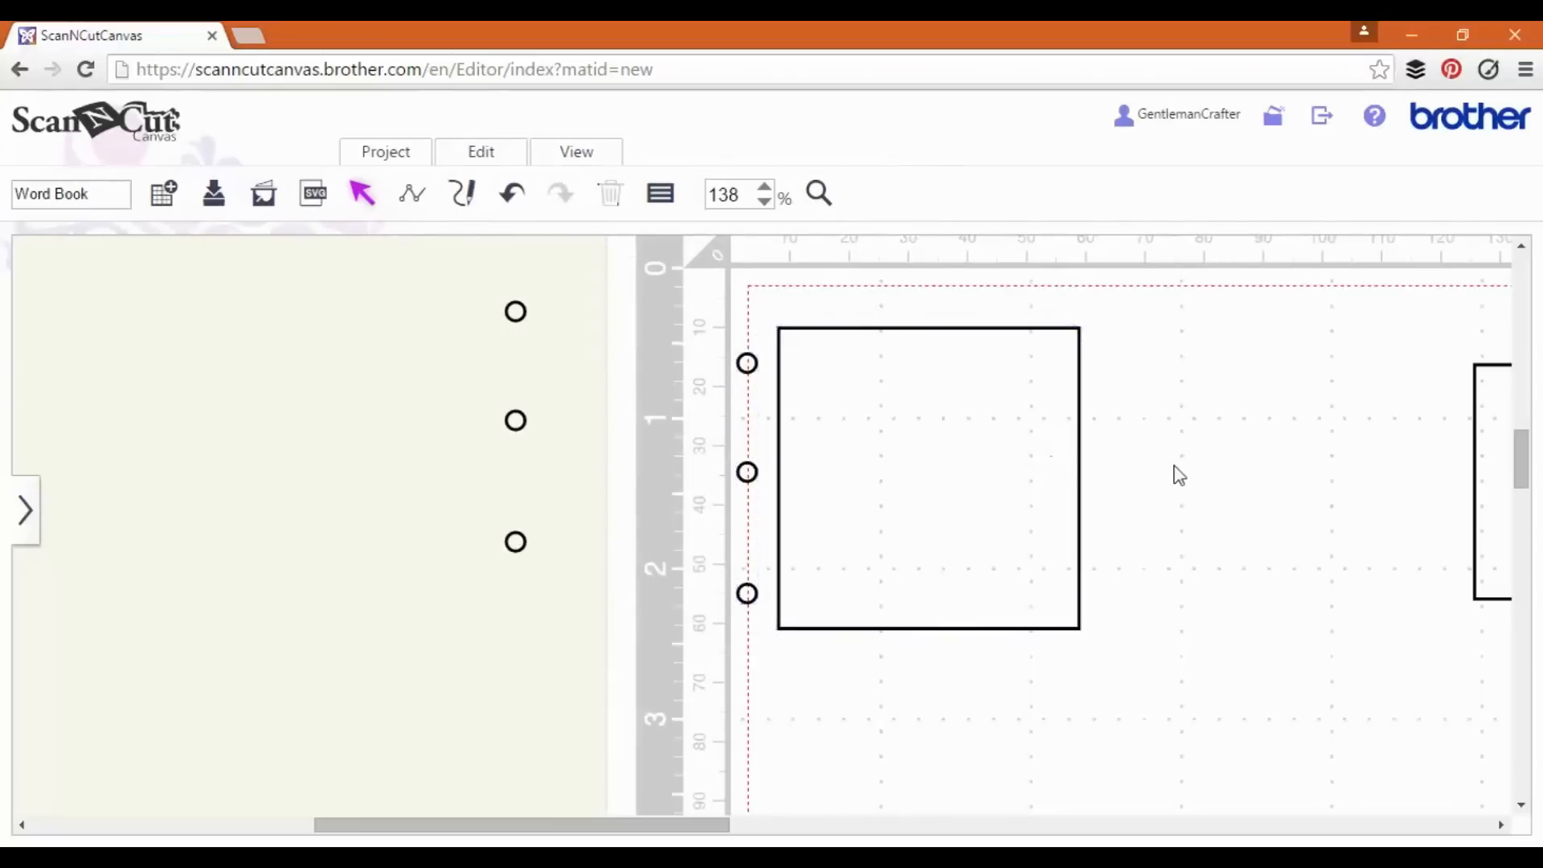
# Move the letter "B" beside the square so its straight edge lies on the square's right edge
pyautogui.moveTo(1482, 413); pyautogui.dragTo(1144, 386)
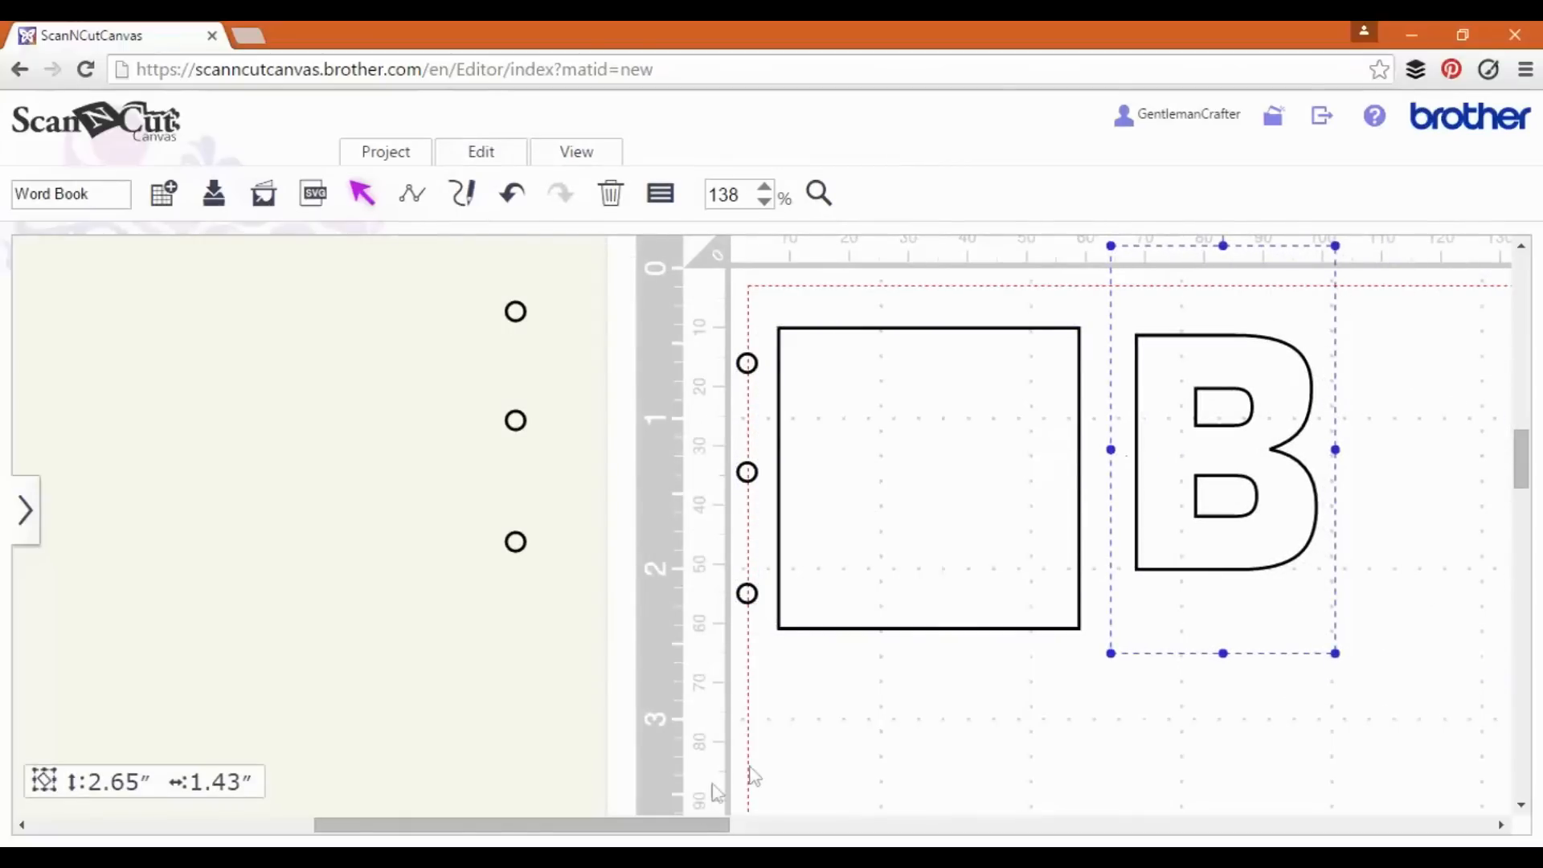
pyautogui.moveTo(706, 828); pyautogui.dragTo(778, 839)
pyautogui.moveTo(903, 375); pyautogui.dragTo(848, 402)
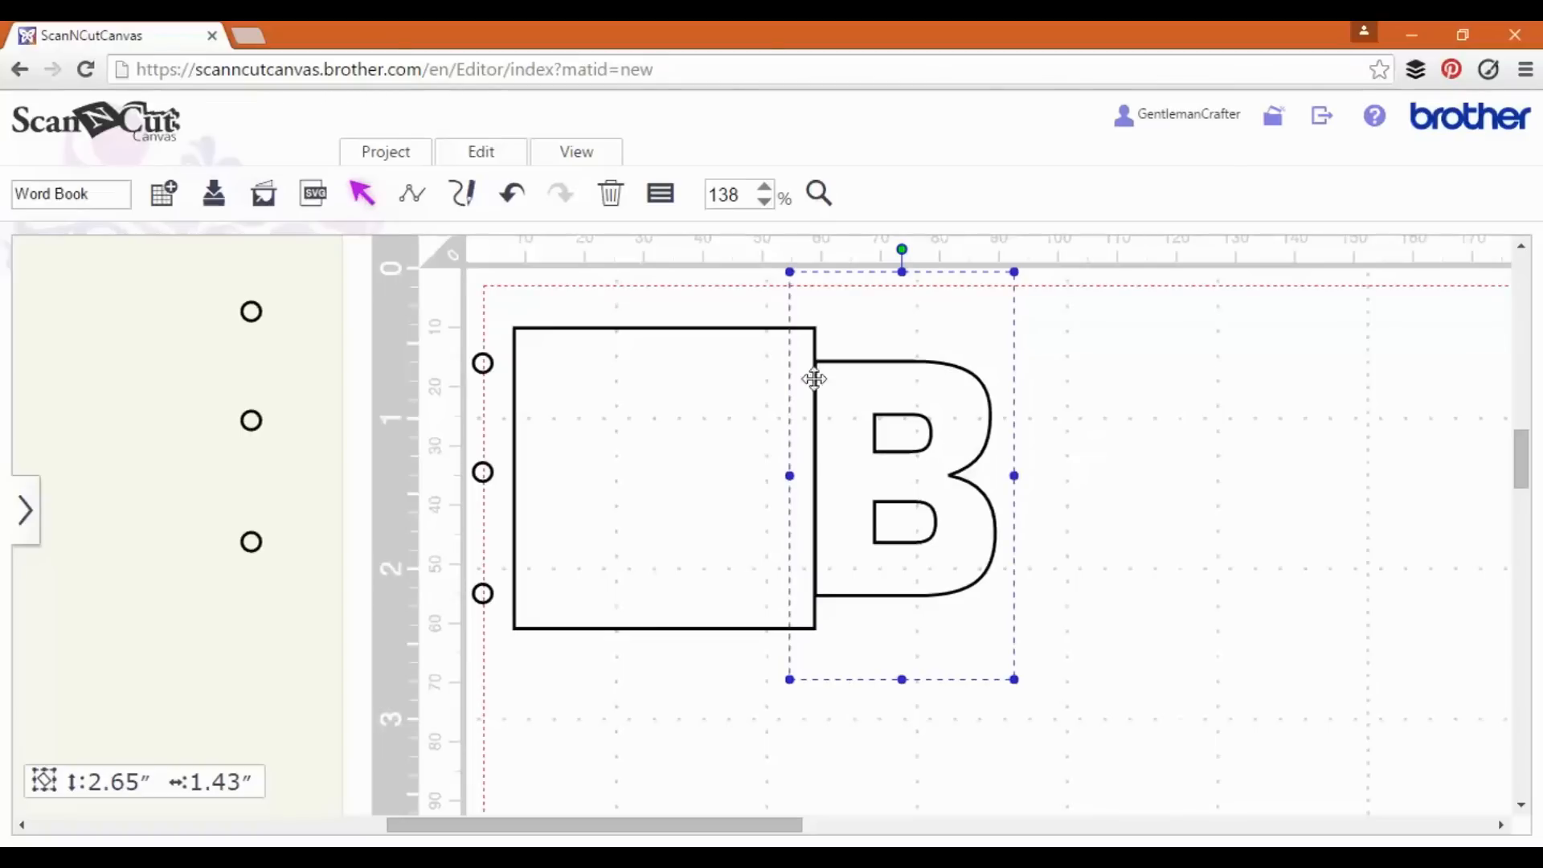
# Create a 0.2-inch outward offset line with round corners around only the outer edge of the "B", leaving the original line as is
pyautogui.click(502, 155)
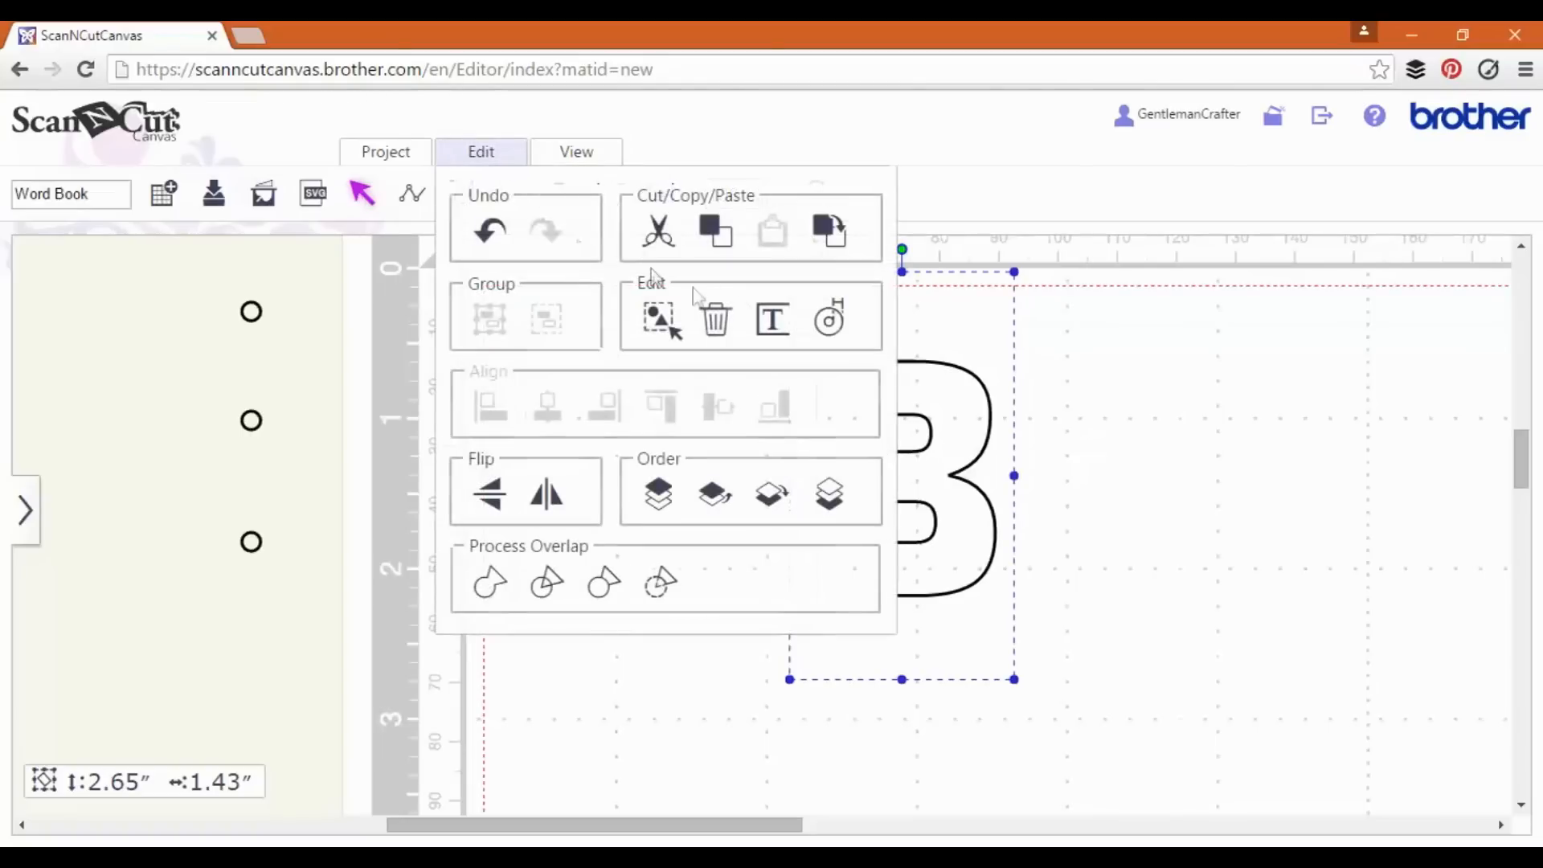
pyautogui.click(827, 320)
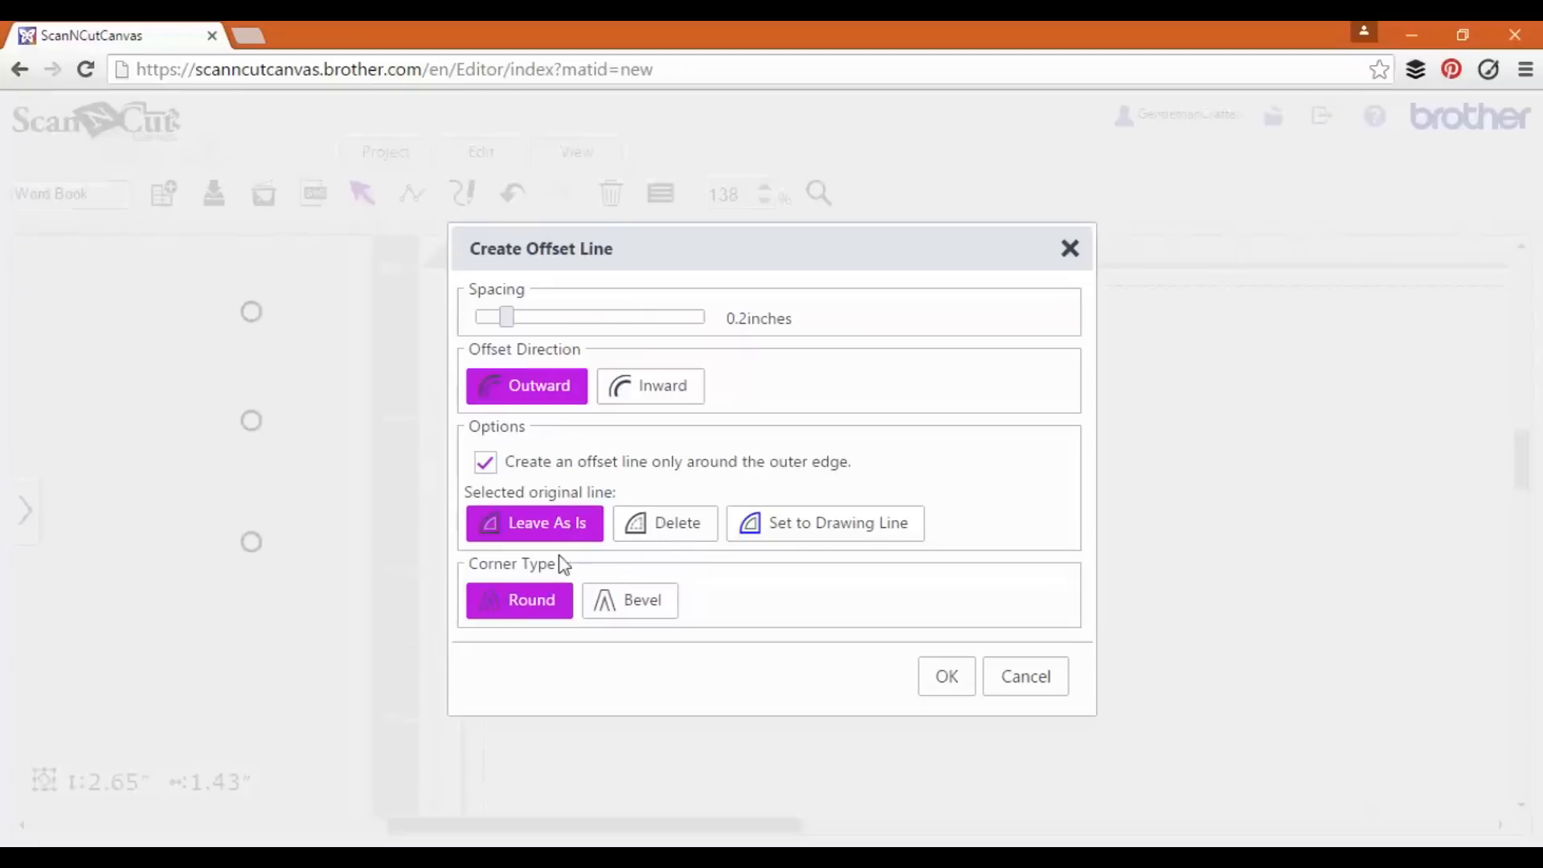
pyautogui.click(950, 680)
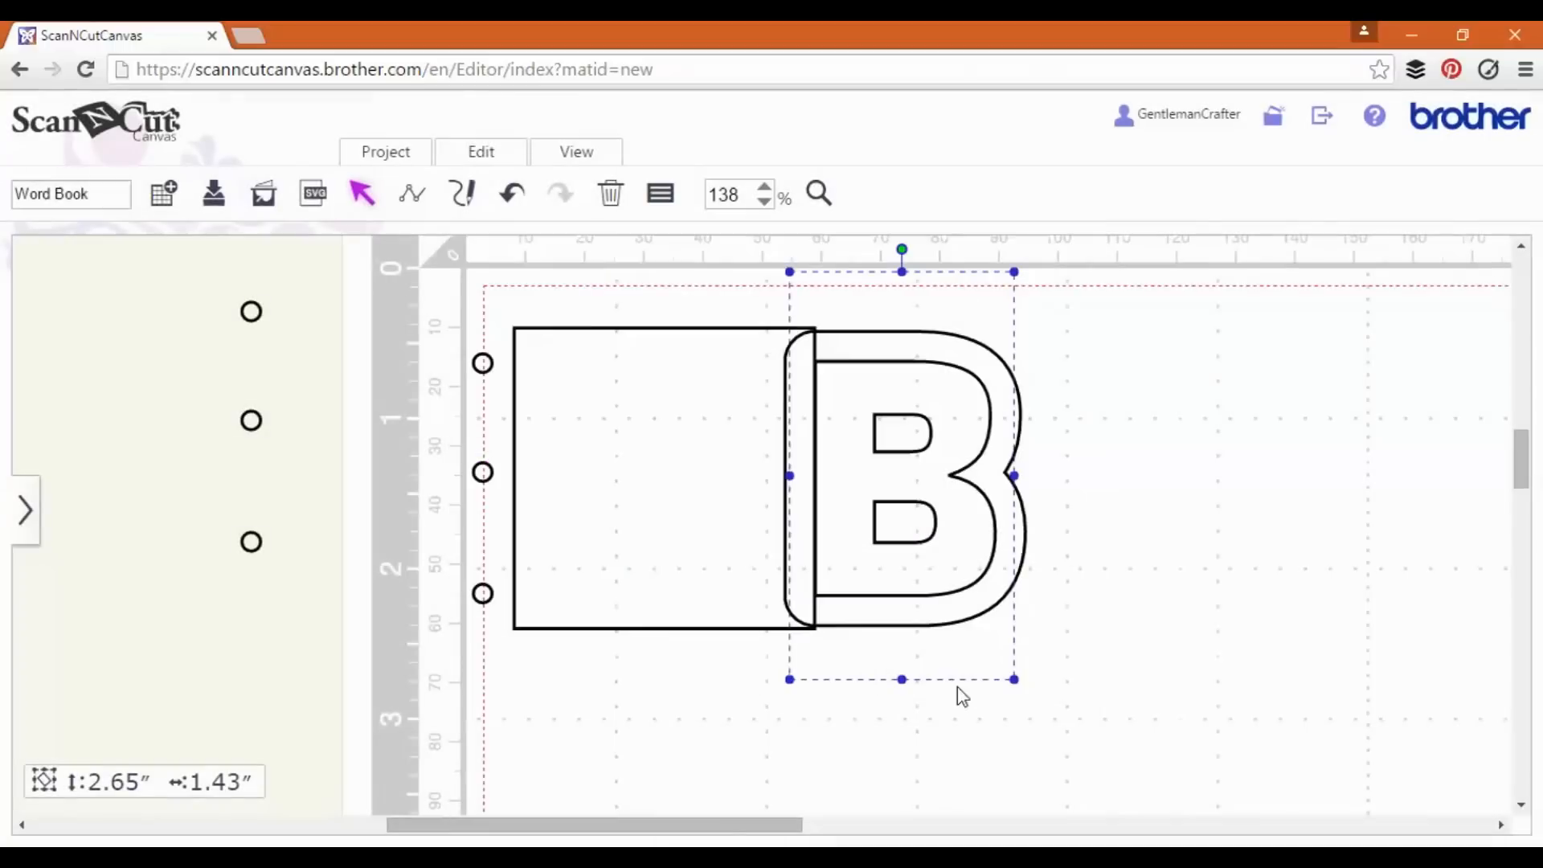
# Pull the offset outline and the letter "B" apart beside the square, and undo those moves
pyautogui.click(1050, 569)
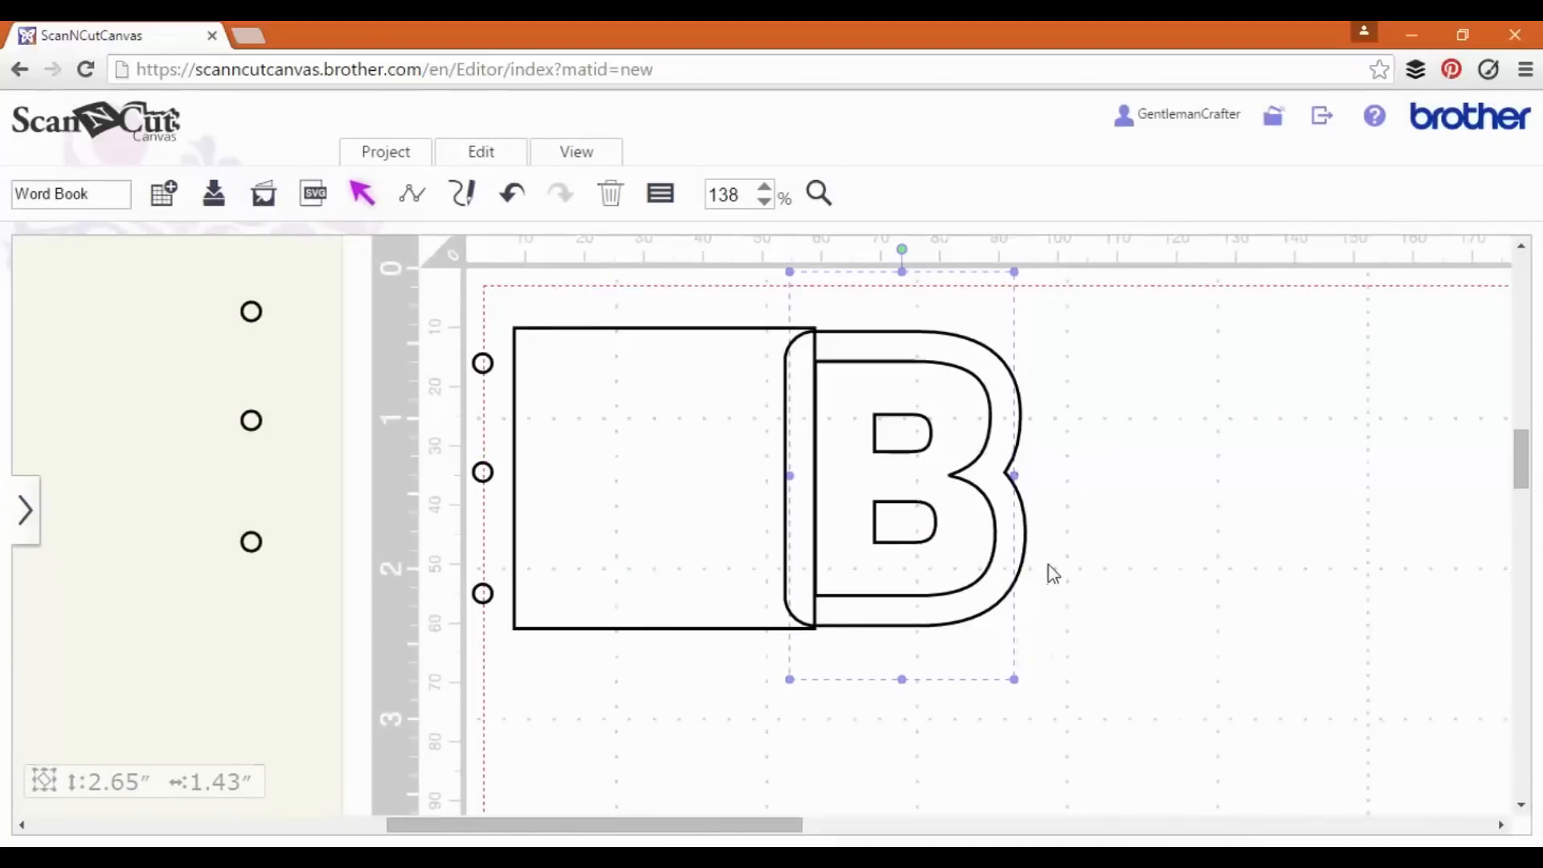
pyautogui.click(950, 414)
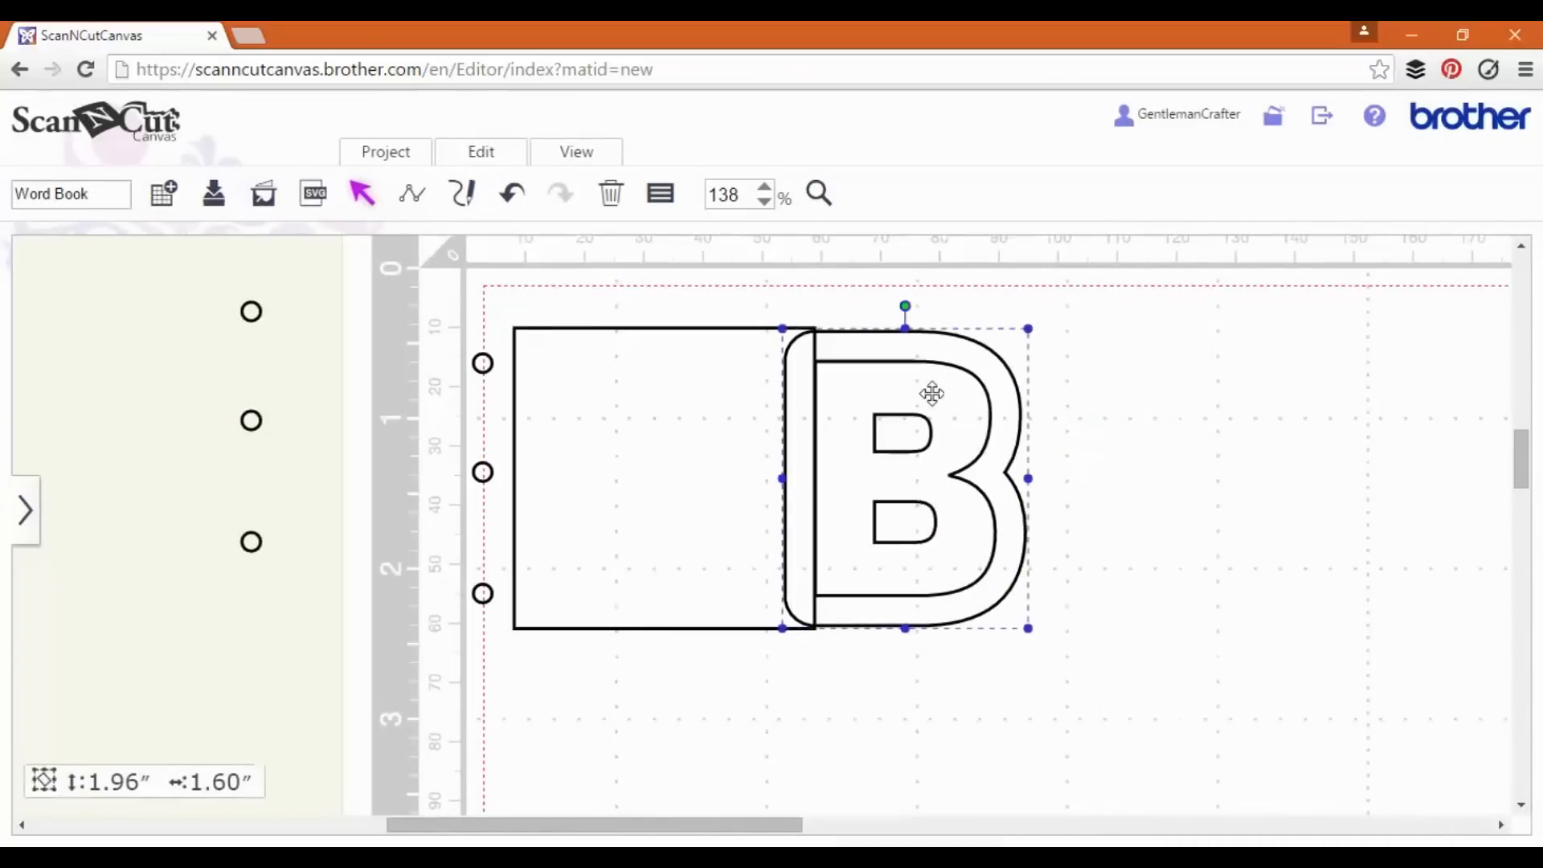
pyautogui.moveTo(928, 391); pyautogui.dragTo(775, 396)
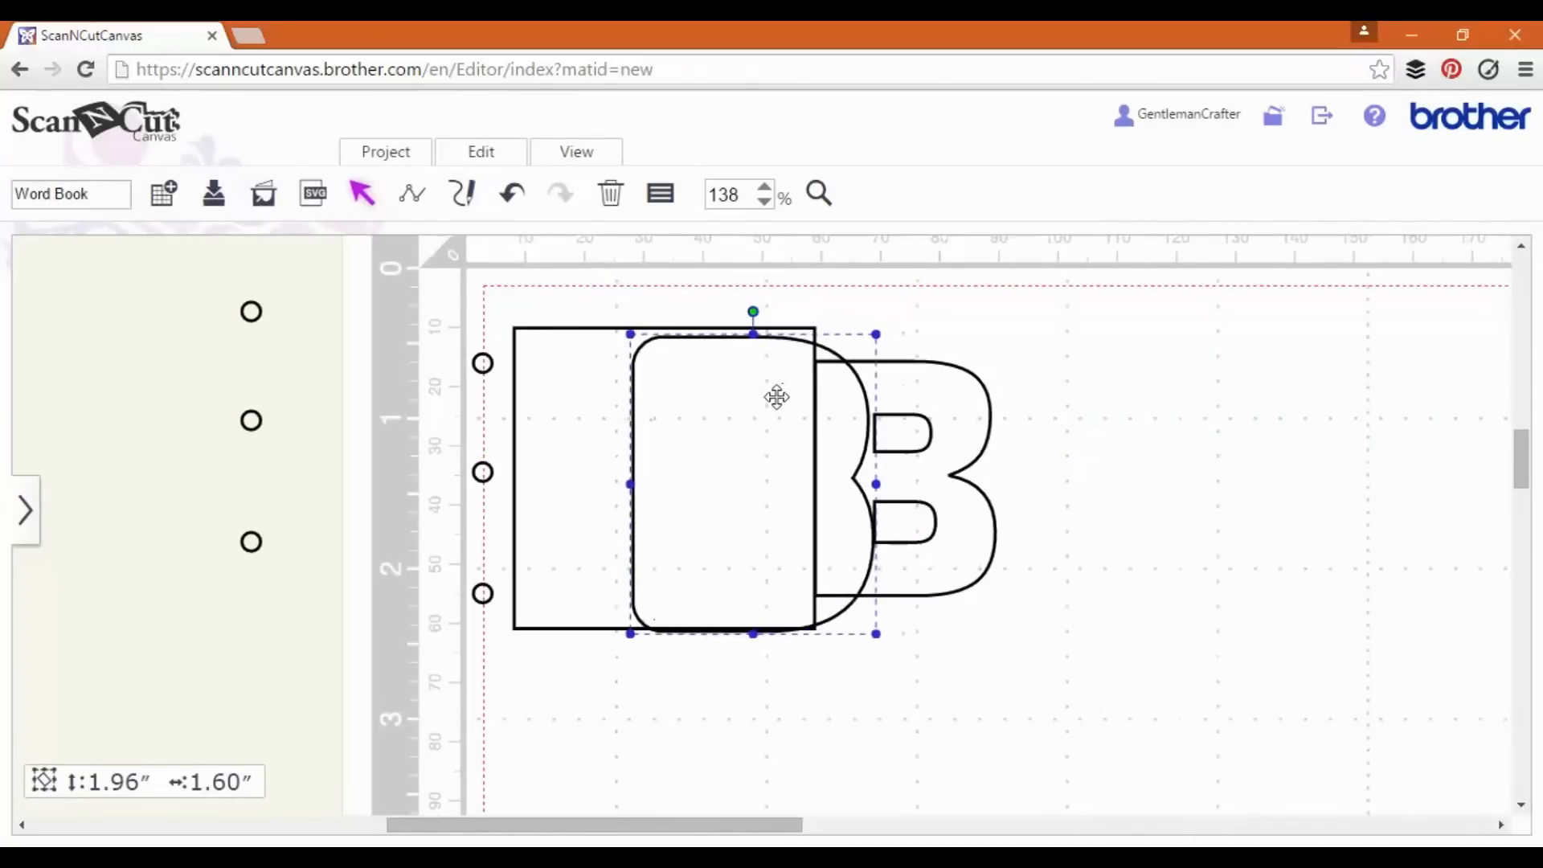
pyautogui.moveTo(907, 388); pyautogui.dragTo(1203, 388)
pyautogui.moveTo(766, 435); pyautogui.dragTo(972, 435)
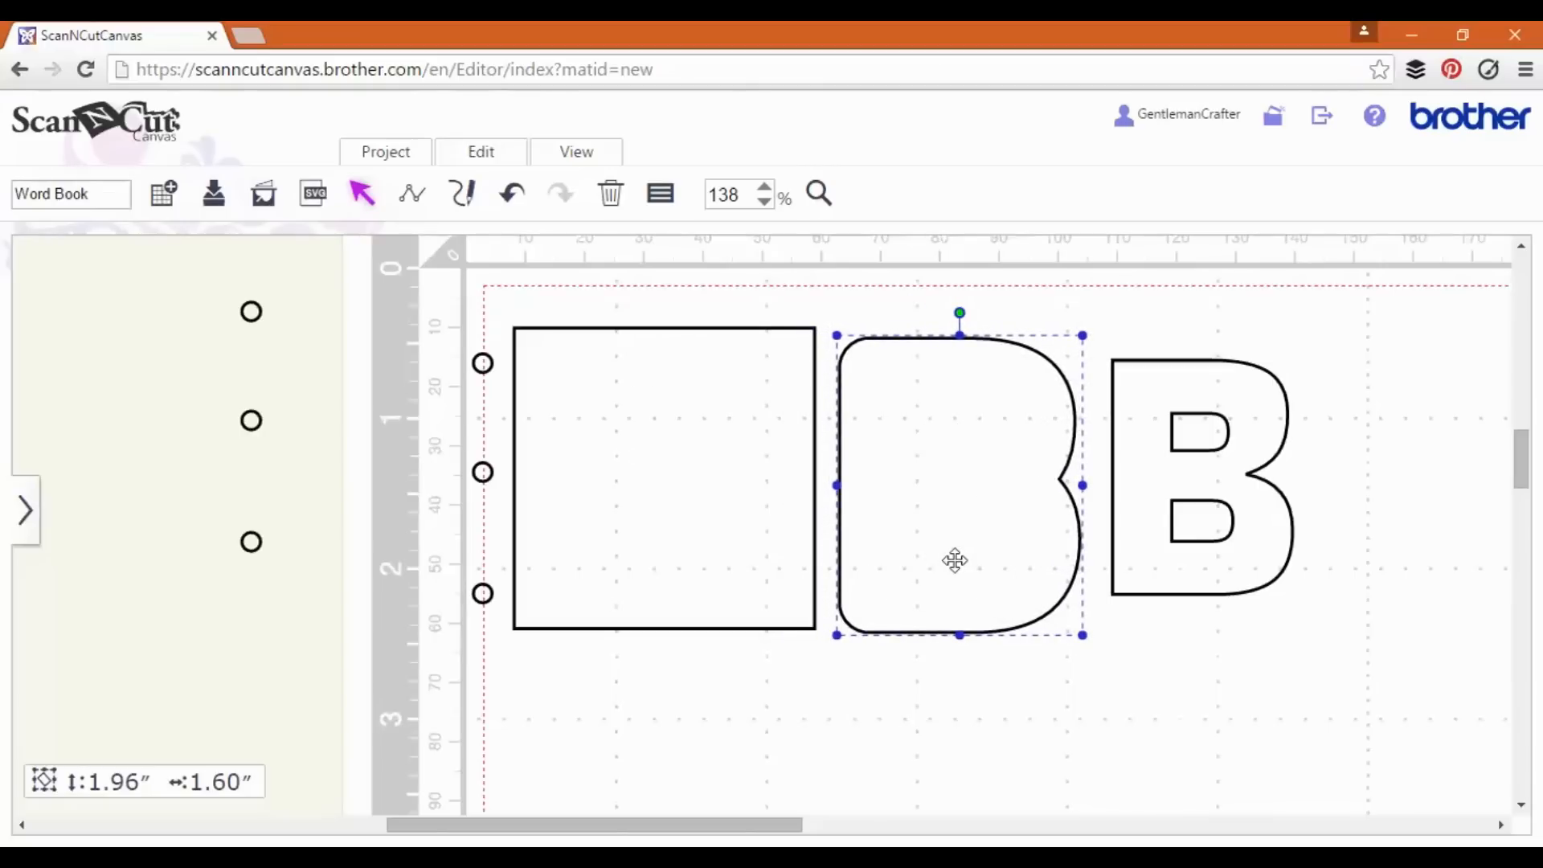
pyautogui.hotkey('ctrl', 'z')
pyautogui.hotkey('ctrl', 'z')
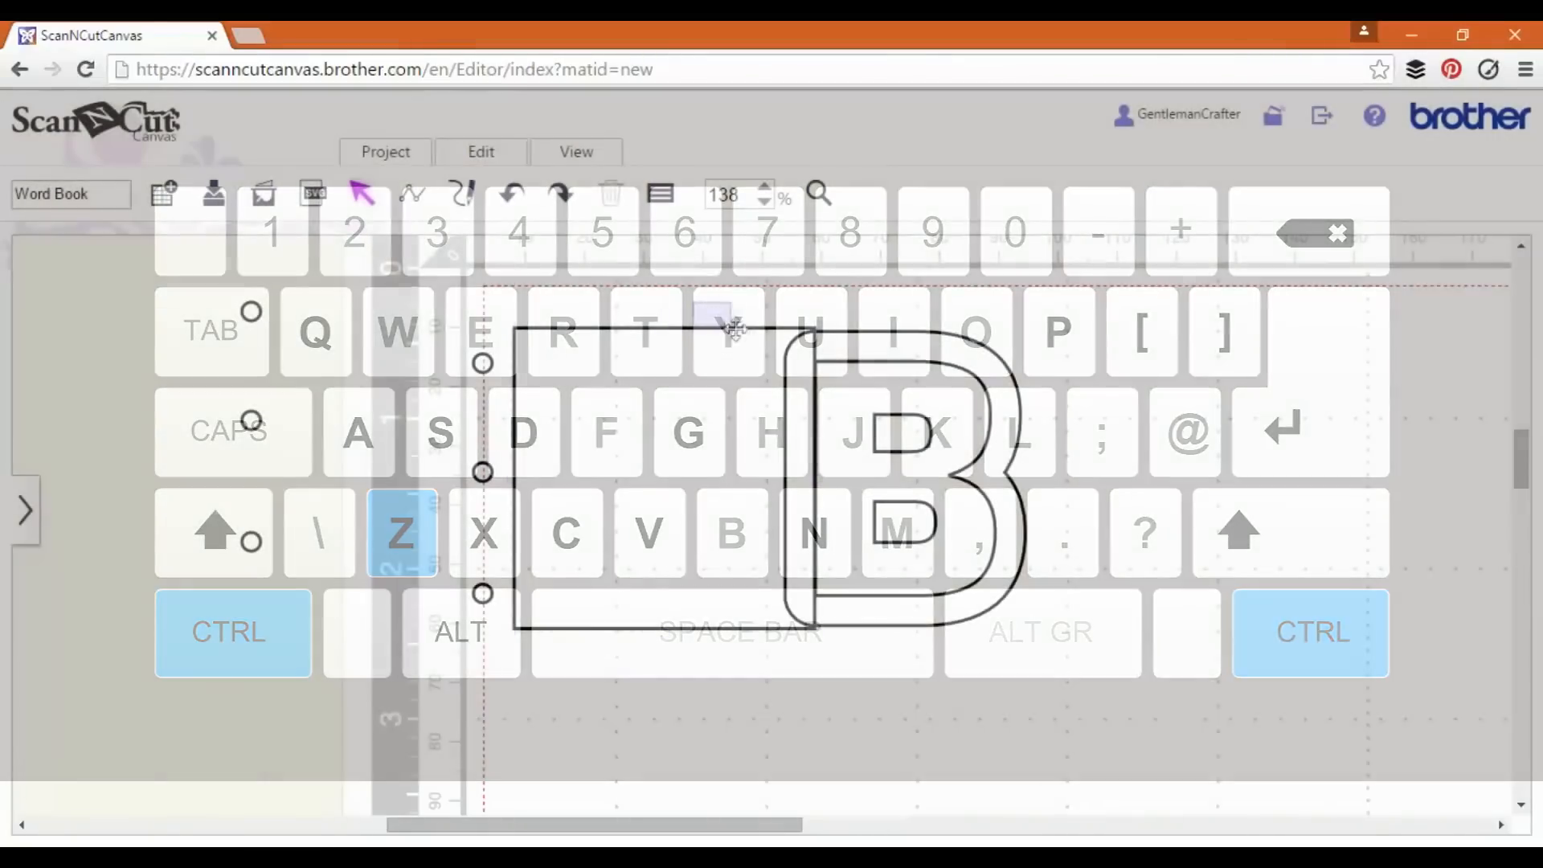
# Weld the square and the overlapping offset outline of the "B" into a single page shape
pyautogui.moveTo(693, 303); pyautogui.dragTo(790, 385)
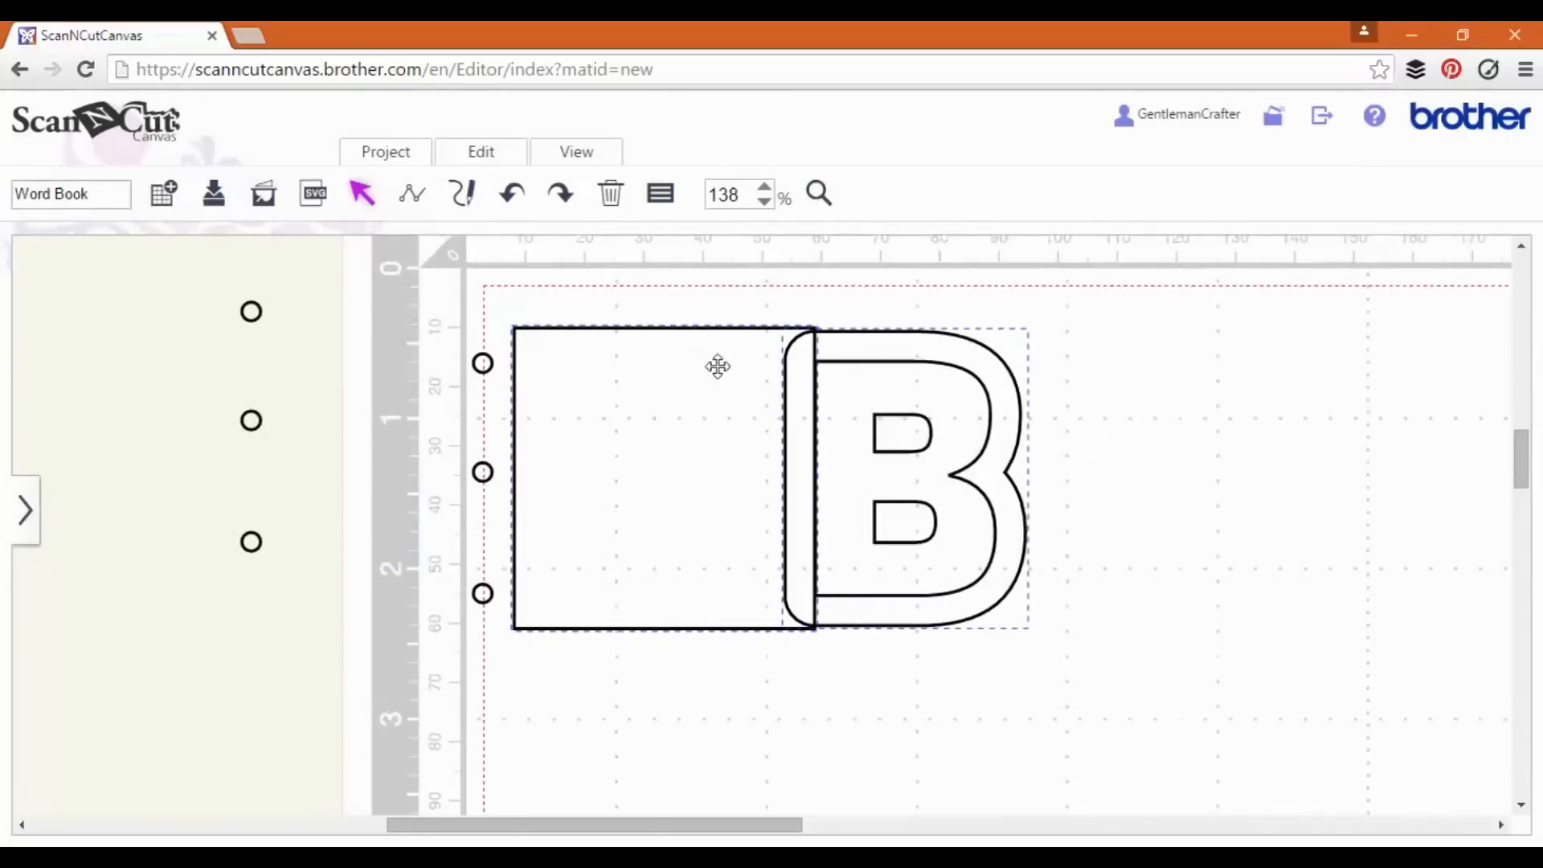
pyautogui.click(488, 158)
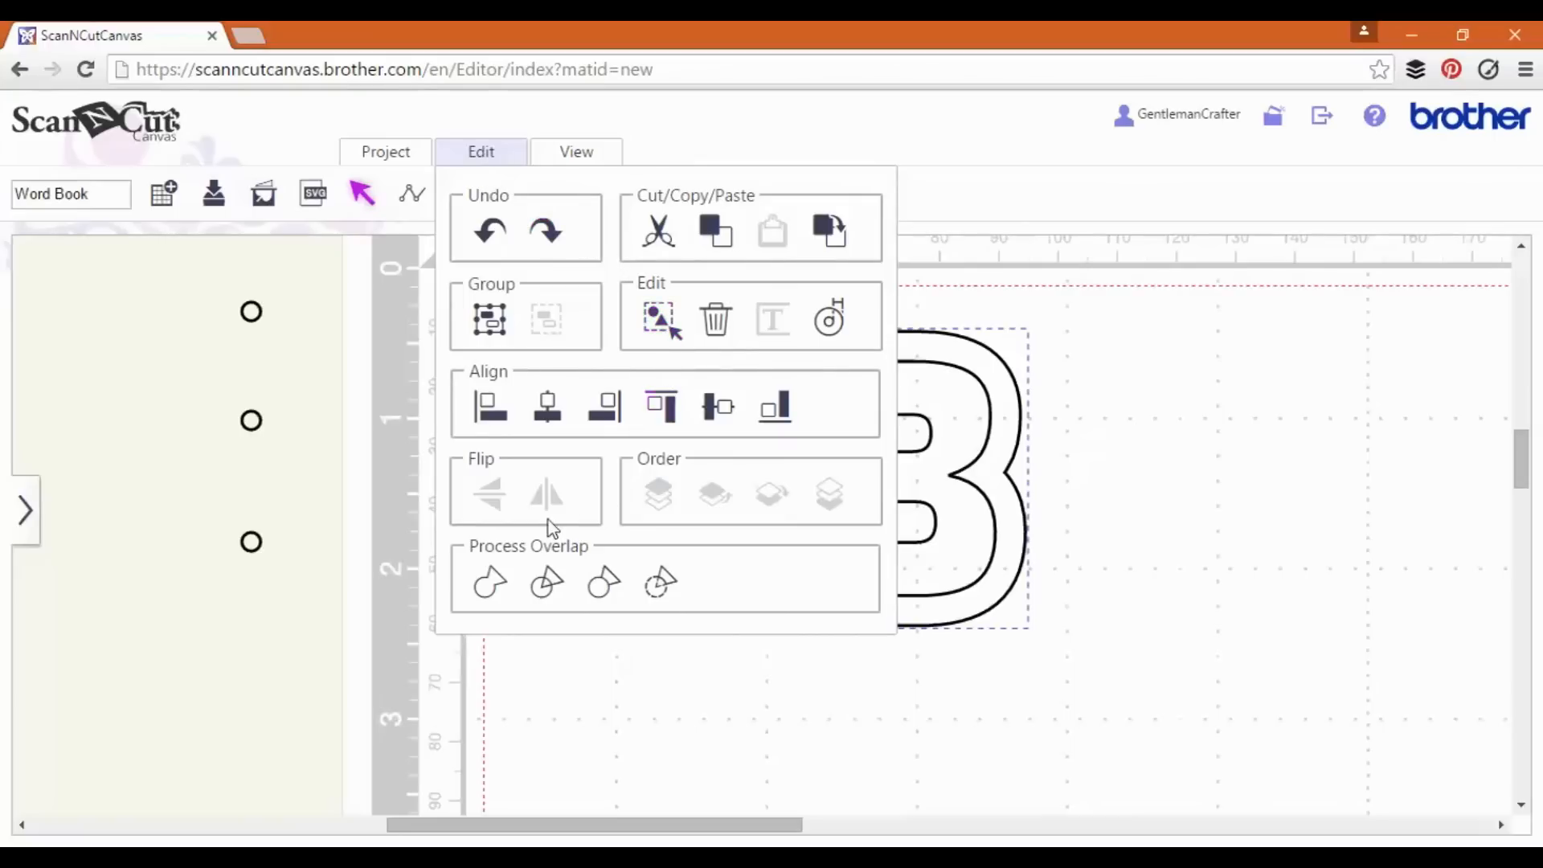
pyautogui.click(489, 593)
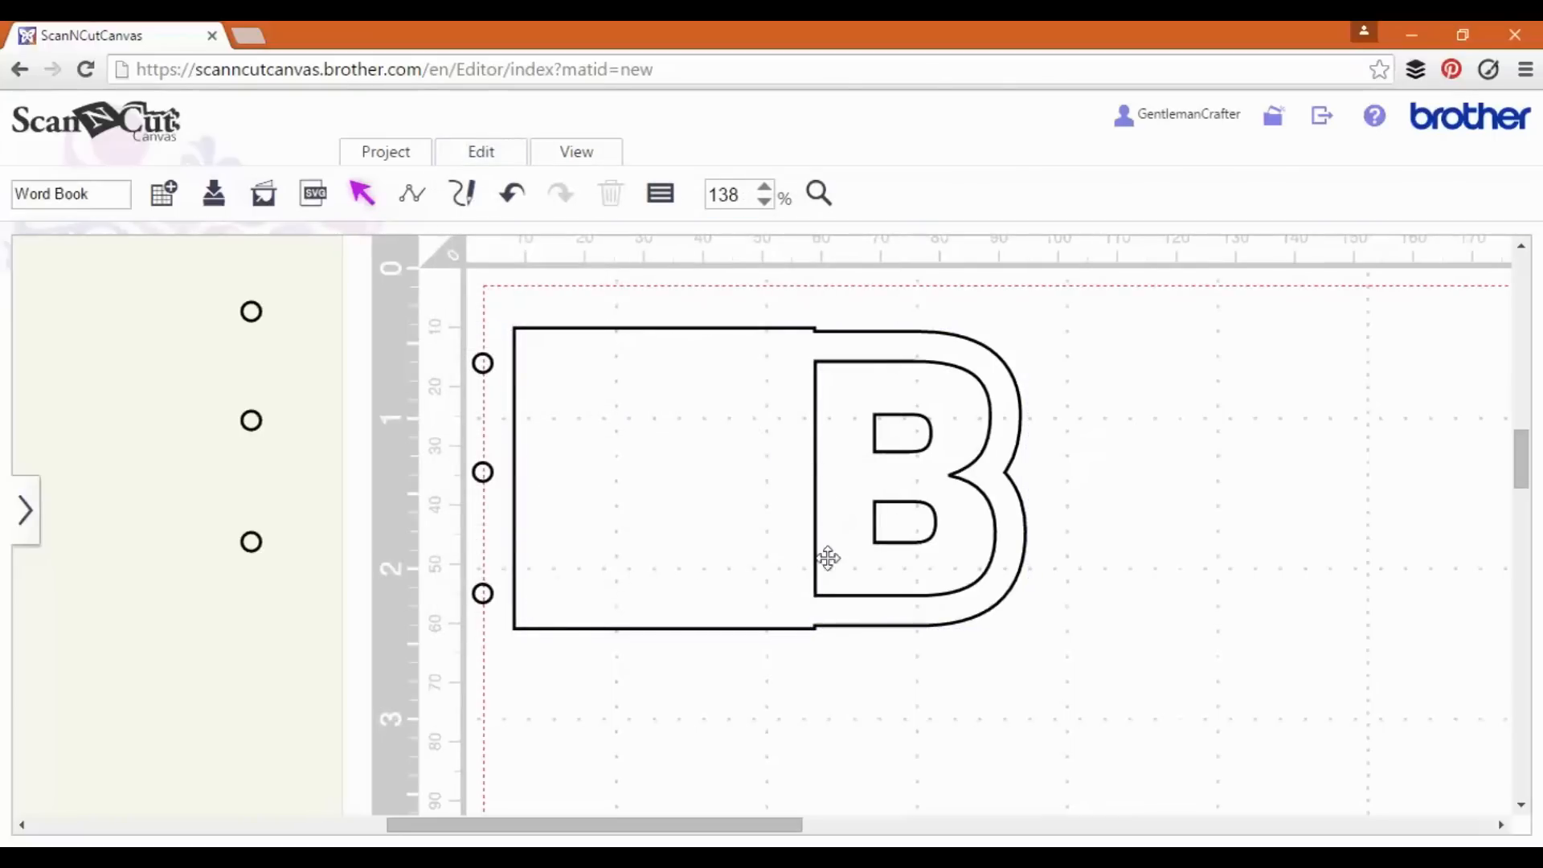
# Send the welded page shape one level backward in the stacking order, behind the letter "B"
pyautogui.click(844, 437)
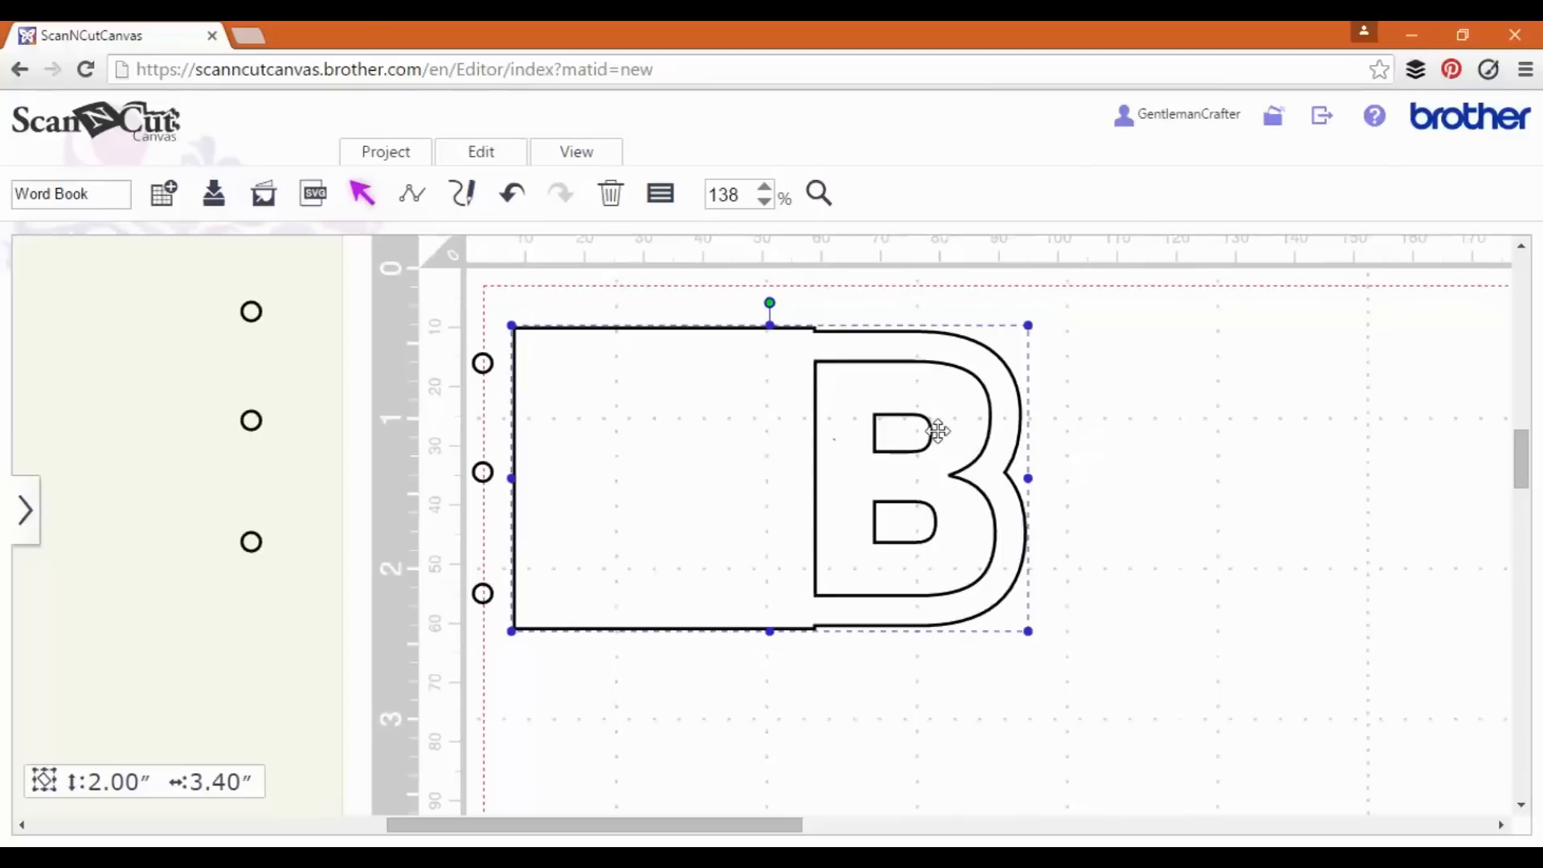
pyautogui.click(504, 156)
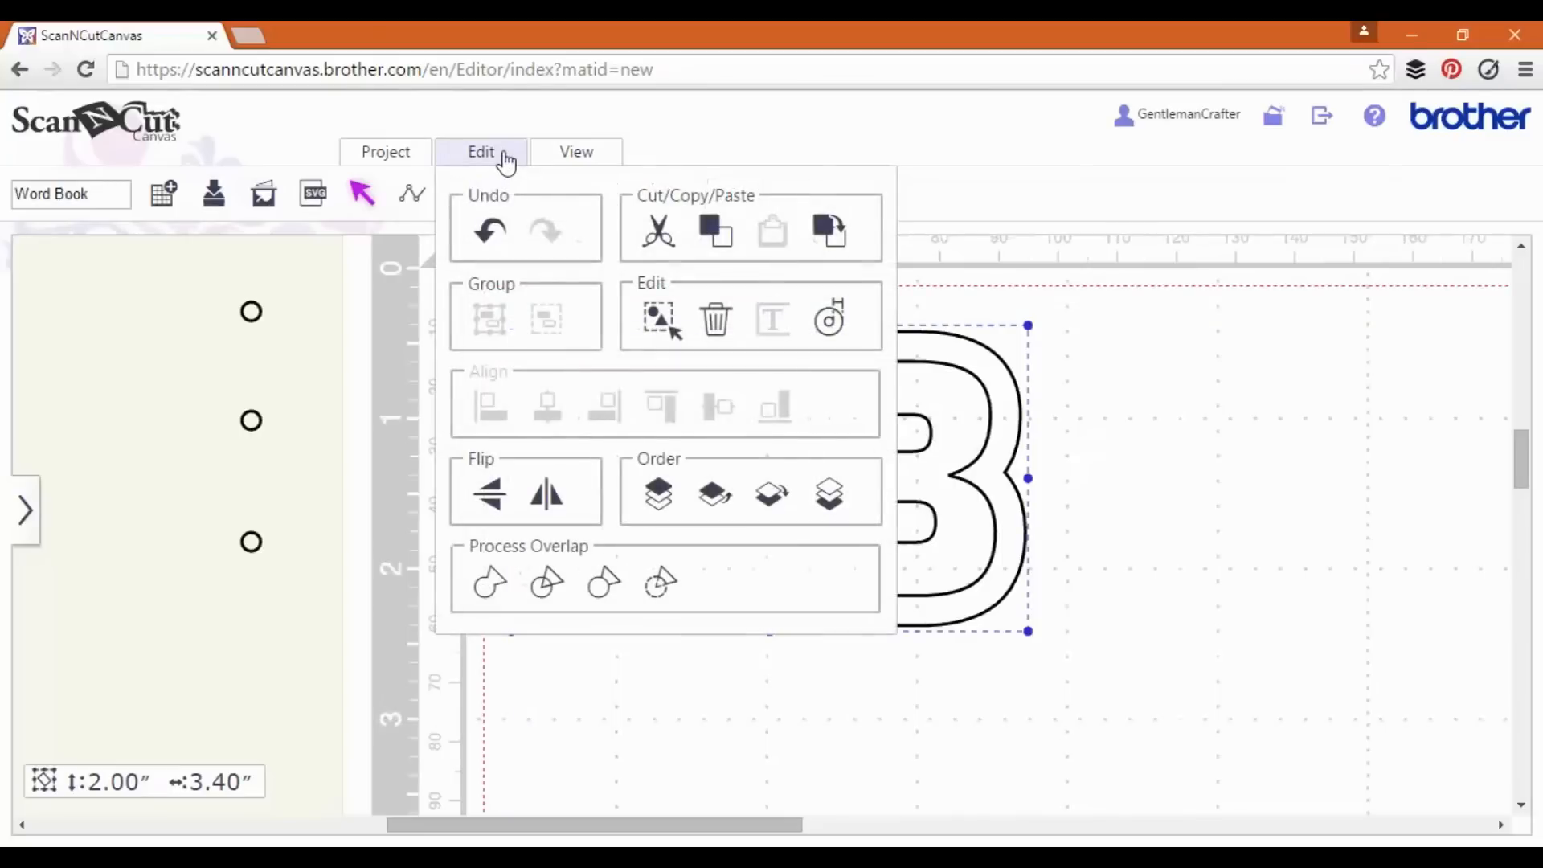
pyautogui.click(767, 498)
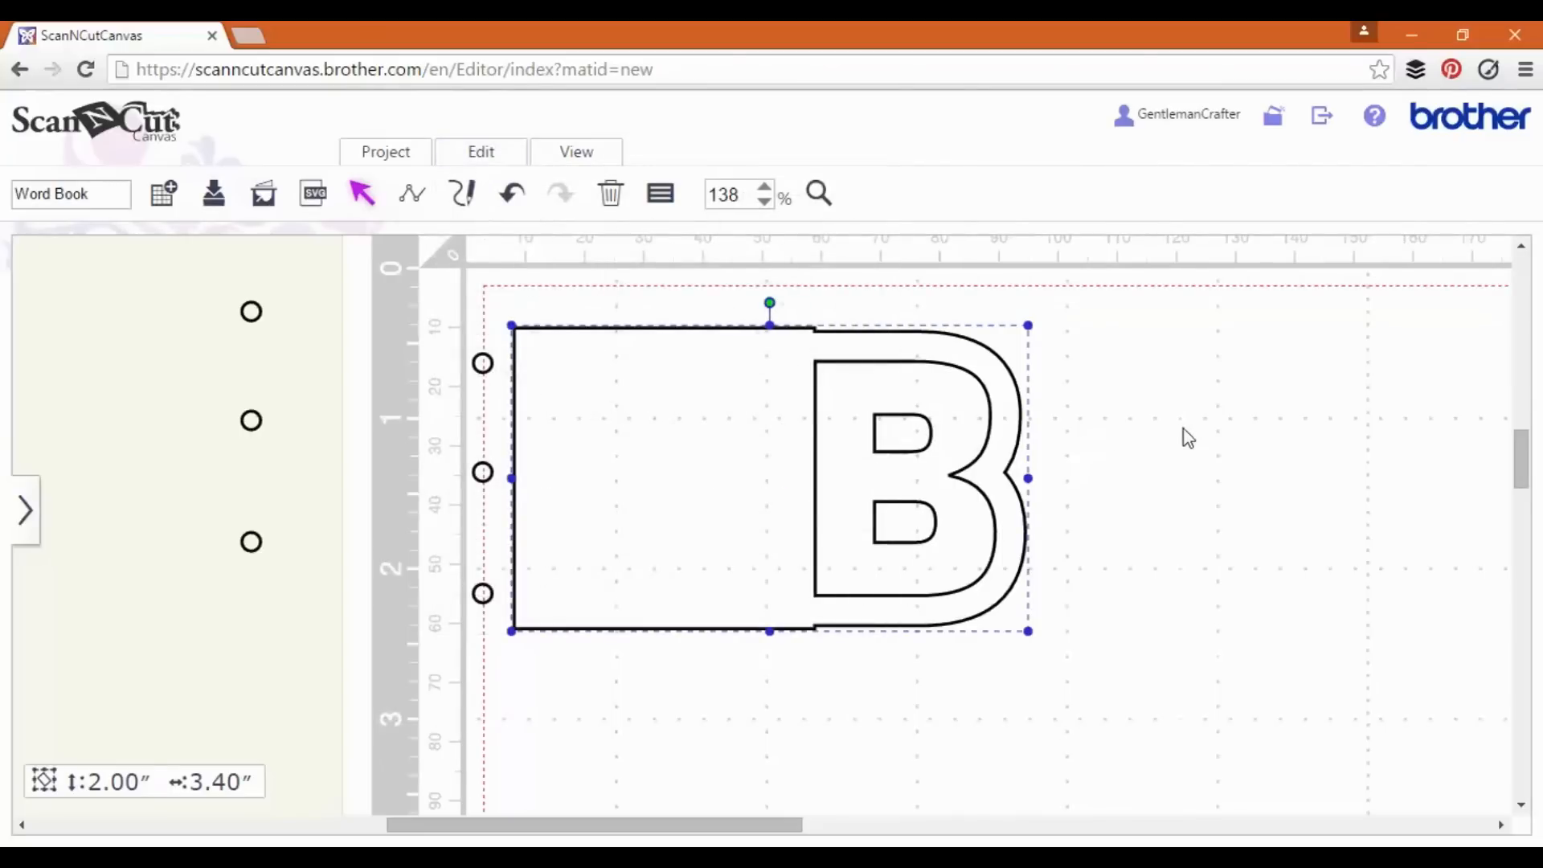
# Check the size, text and line properties of the letter "B"
pyautogui.click(927, 372)
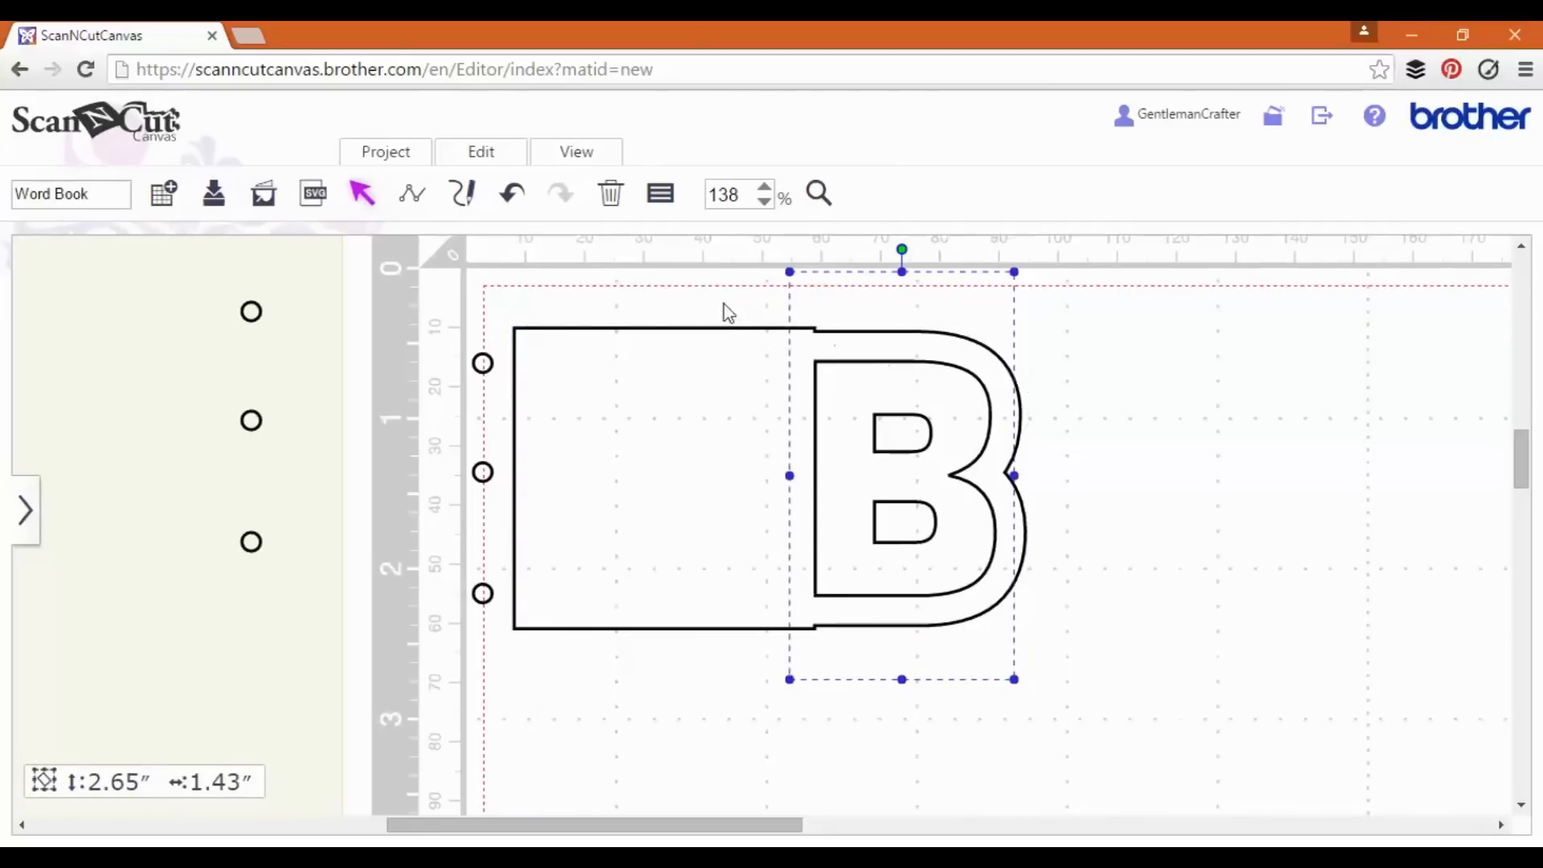
pyautogui.click(660, 195)
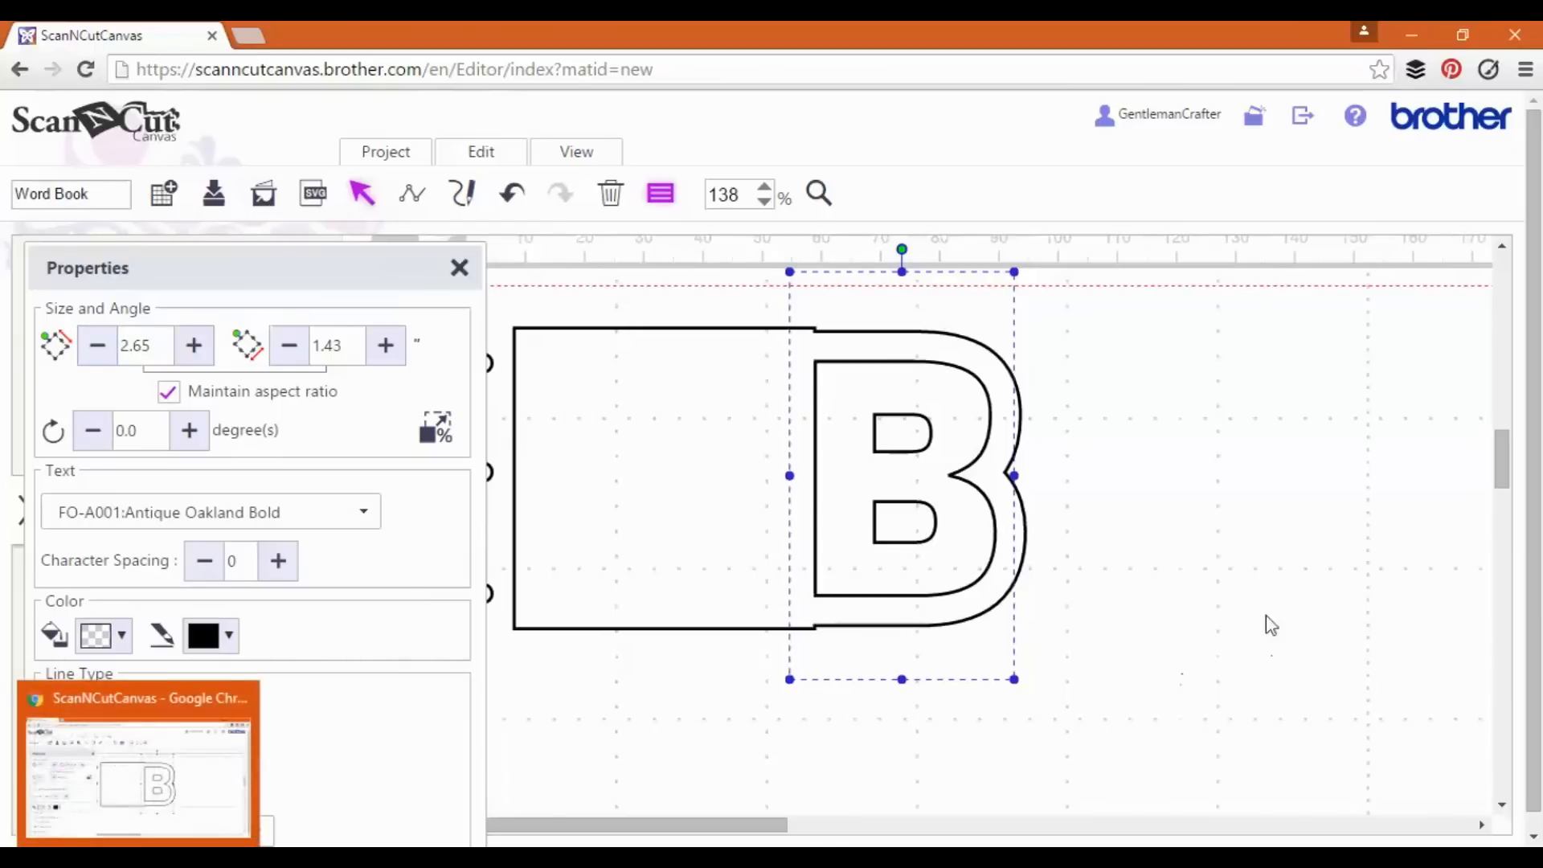
pyautogui.click(1189, 527)
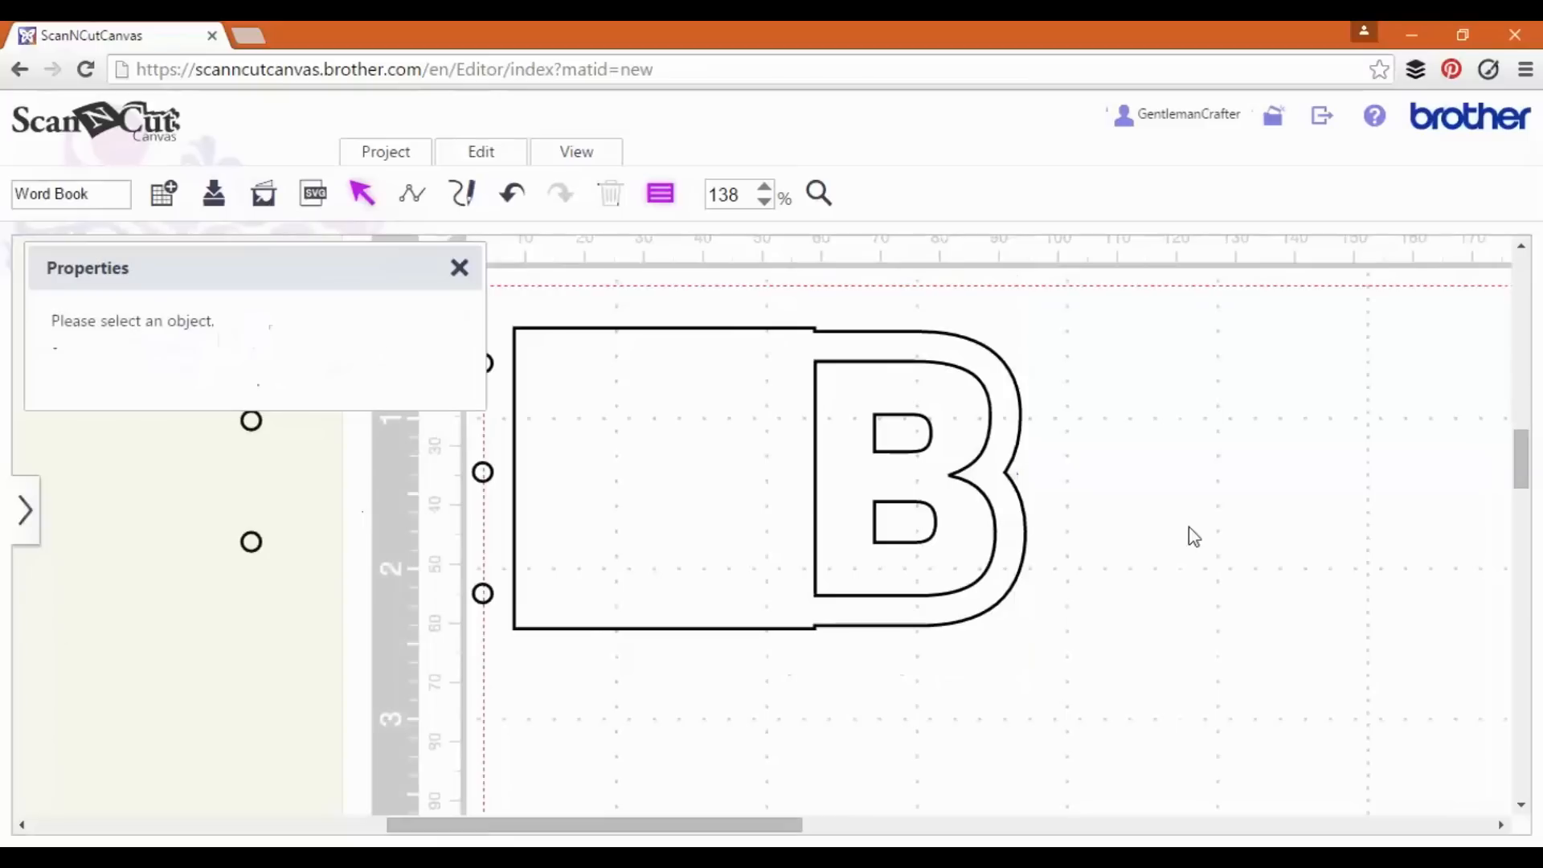
pyautogui.click(460, 268)
# Move the group of three circles inside the welded page shape, just within its left edge
pyautogui.click(478, 366)
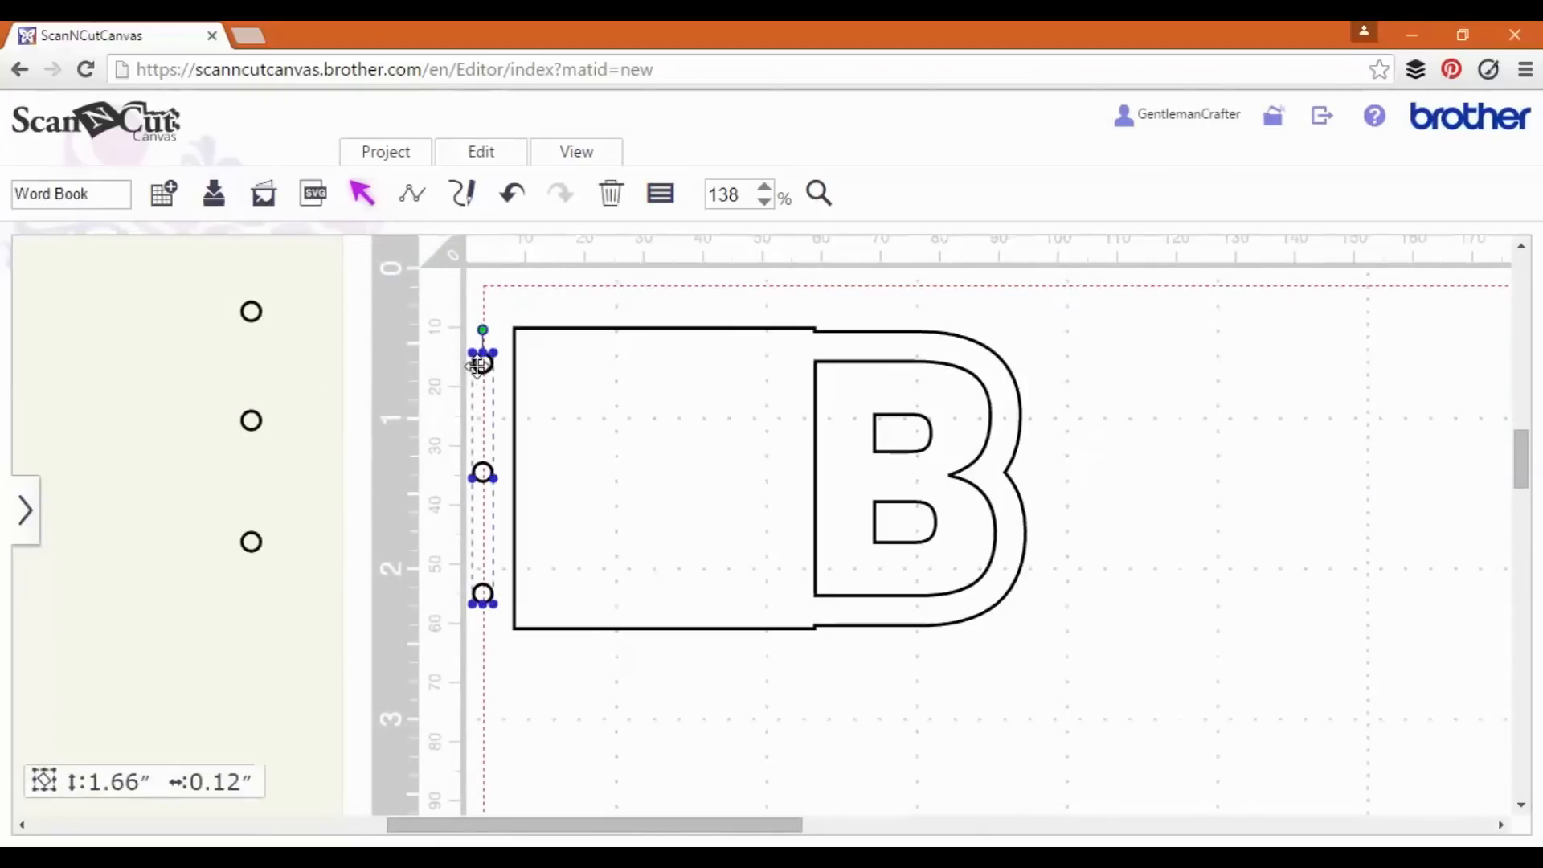
pyautogui.moveTo(478, 363); pyautogui.dragTo(539, 365)
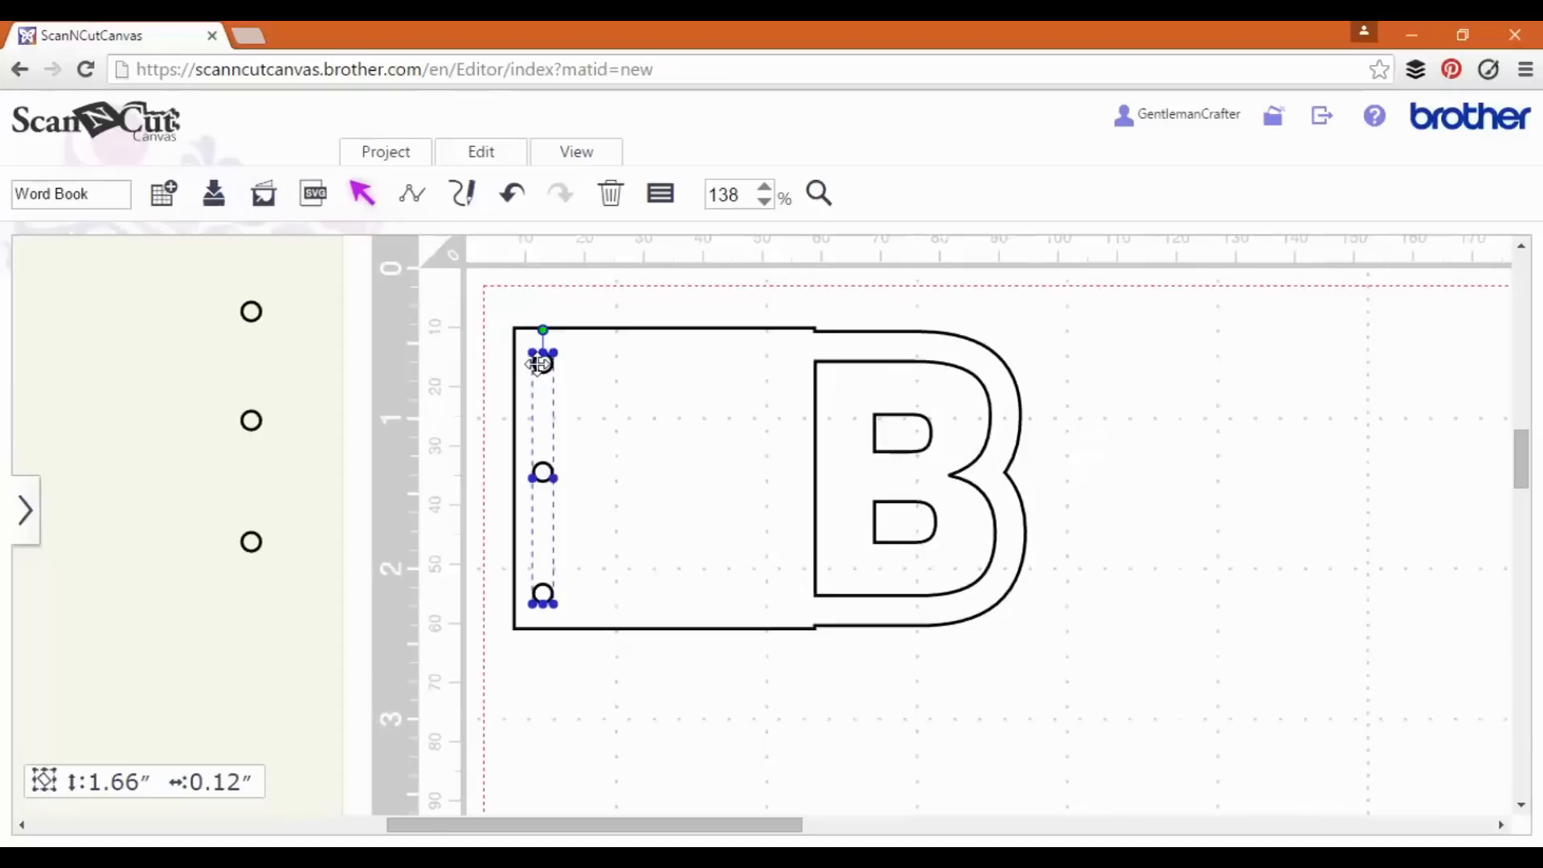
pyautogui.click(1205, 585)
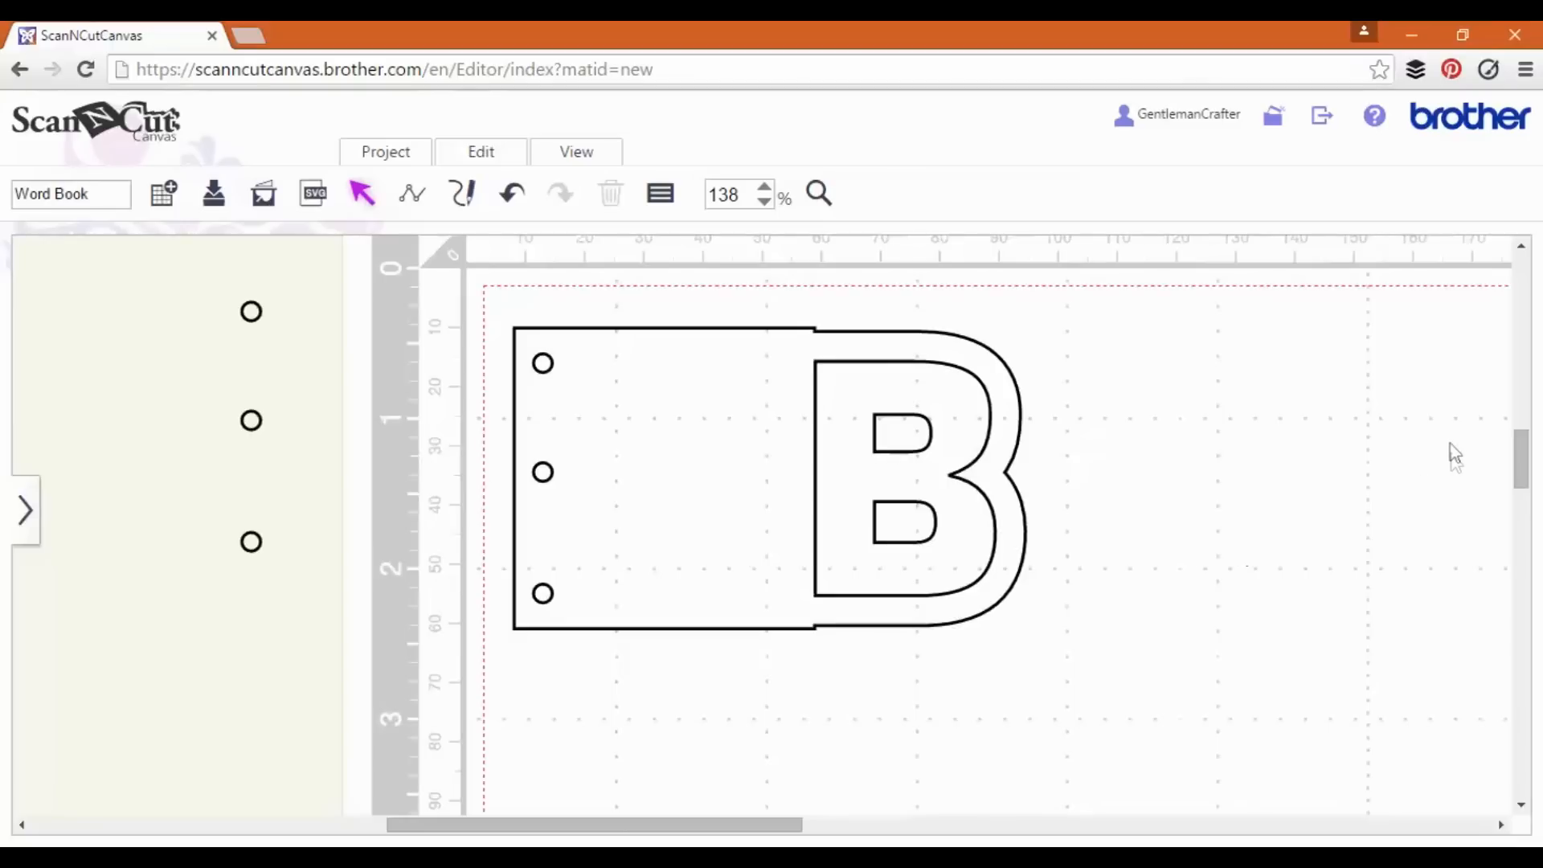
# Move the spare group of three circles from off the mat to the empty area below the page shape
pyautogui.moveTo(1518, 443); pyautogui.dragTo(1518, 451)
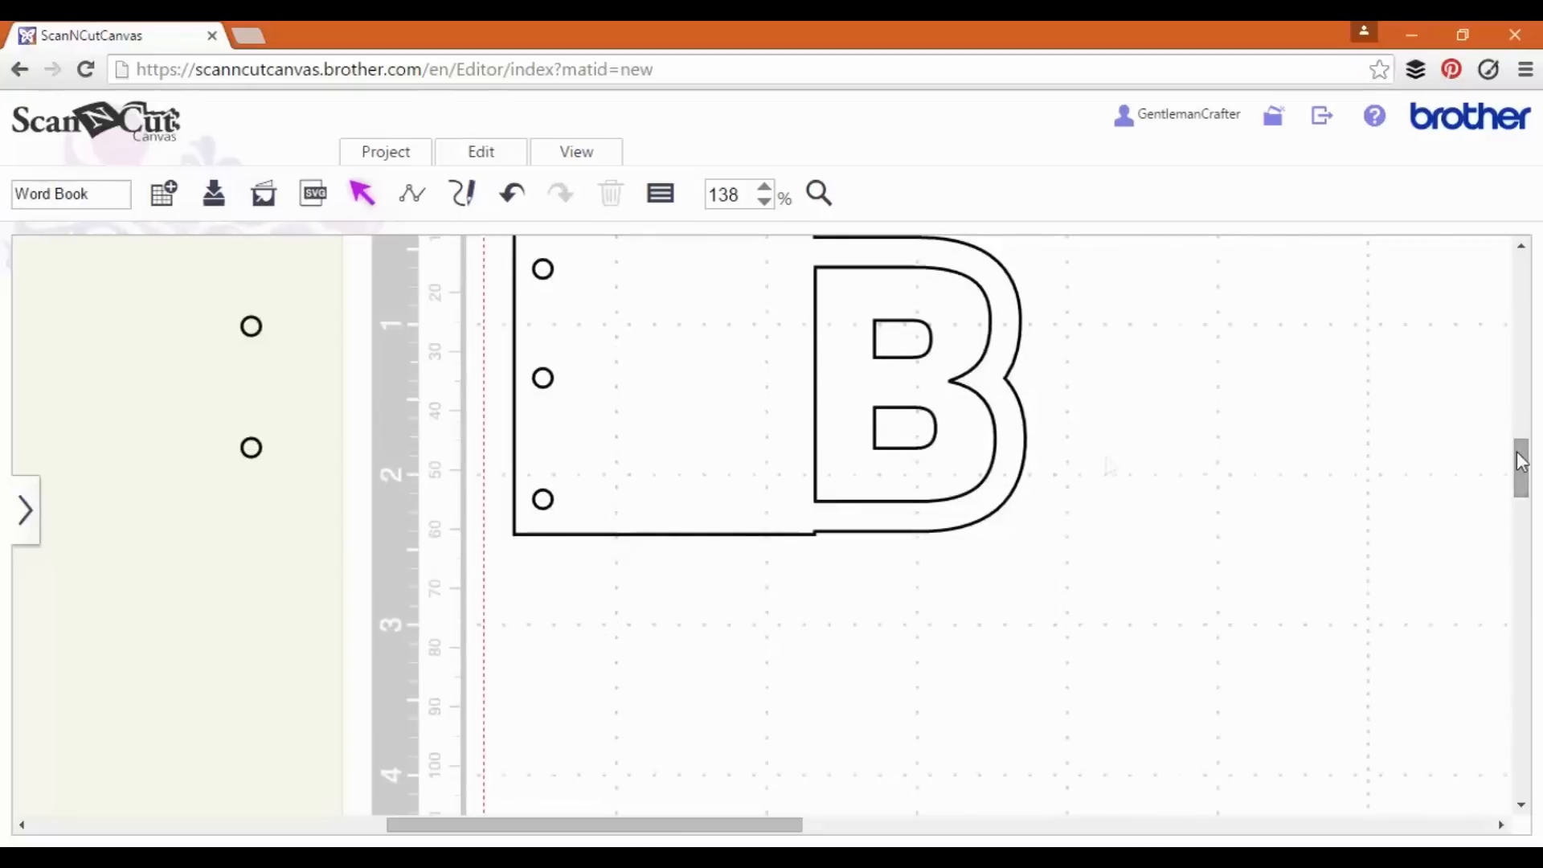
pyautogui.moveTo(249, 325); pyautogui.dragTo(541, 718)
pyautogui.moveTo(1525, 475); pyautogui.dragTo(1523, 505)
pyautogui.moveTo(545, 430); pyautogui.dragTo(566, 486)
# Add a basic rectangle beside the spare circle group, below the page shape
pyautogui.click(26, 526)
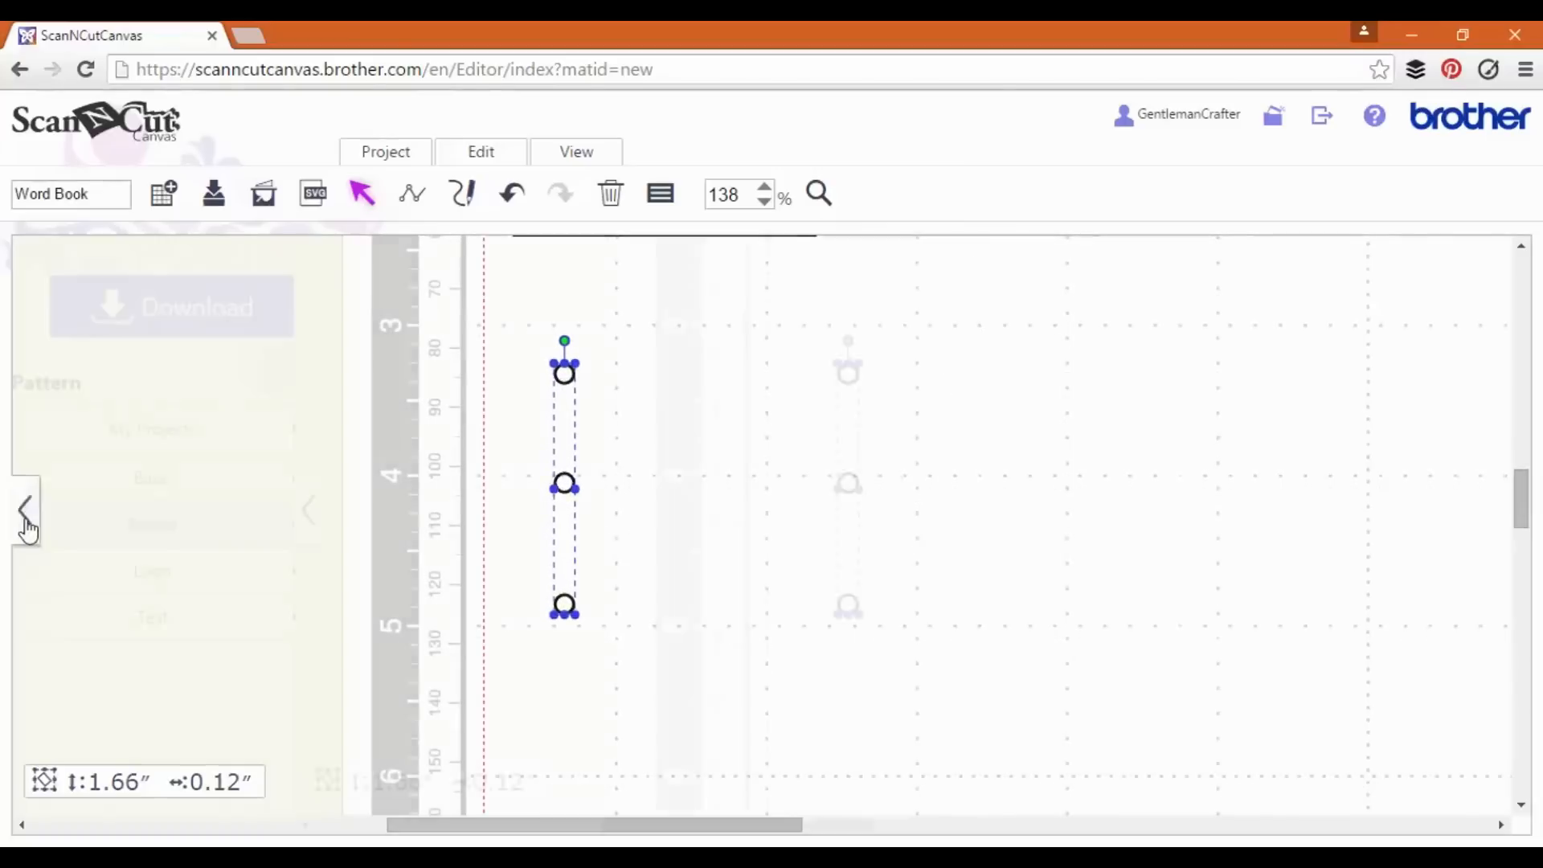
pyautogui.click(153, 481)
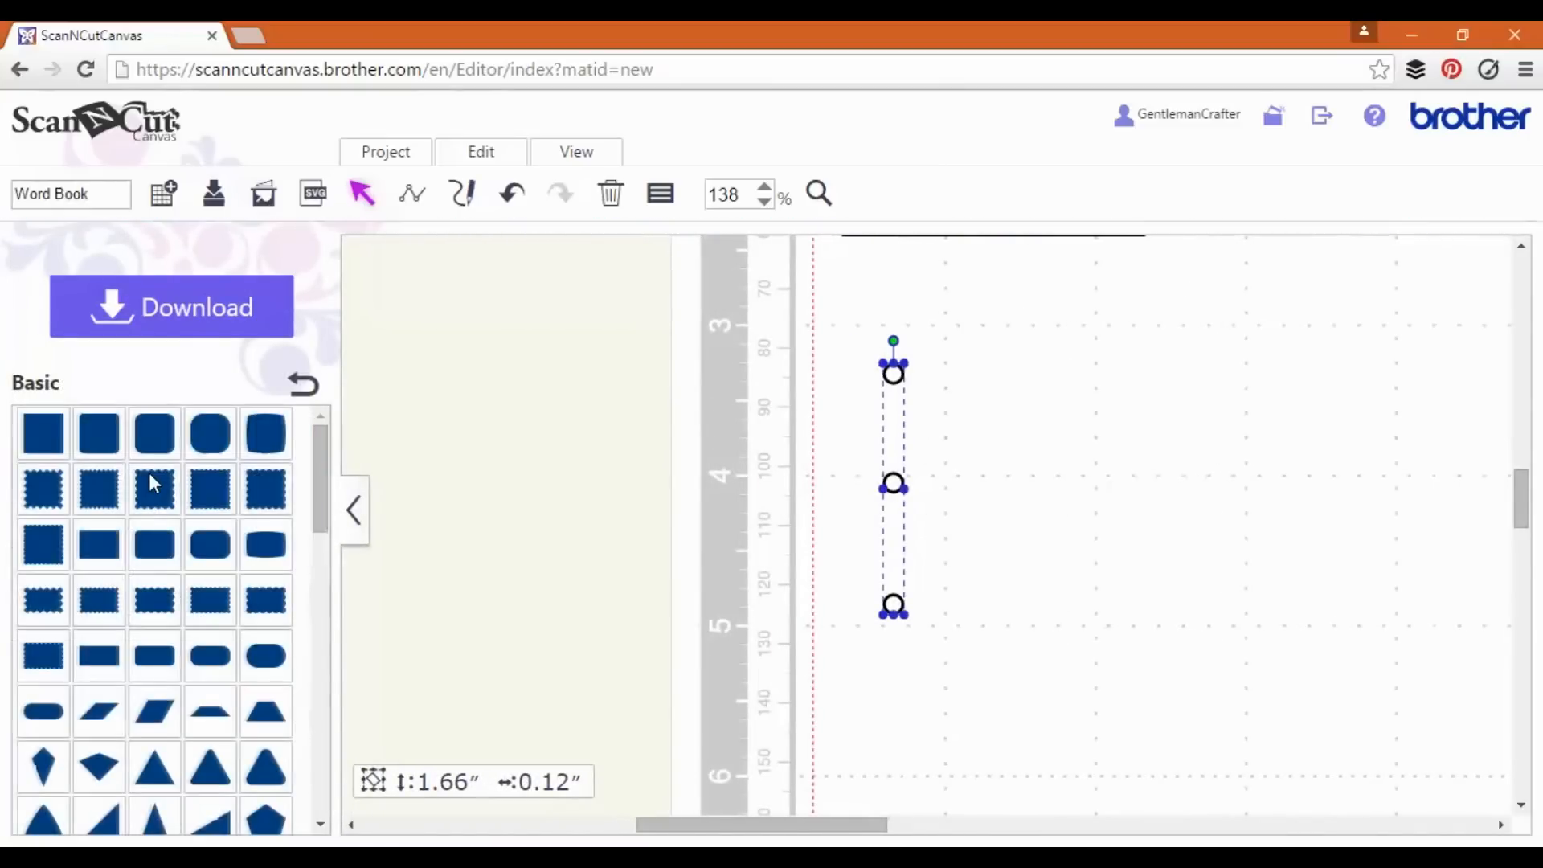
pyautogui.moveTo(103, 651); pyautogui.dragTo(1004, 368)
pyautogui.click(354, 504)
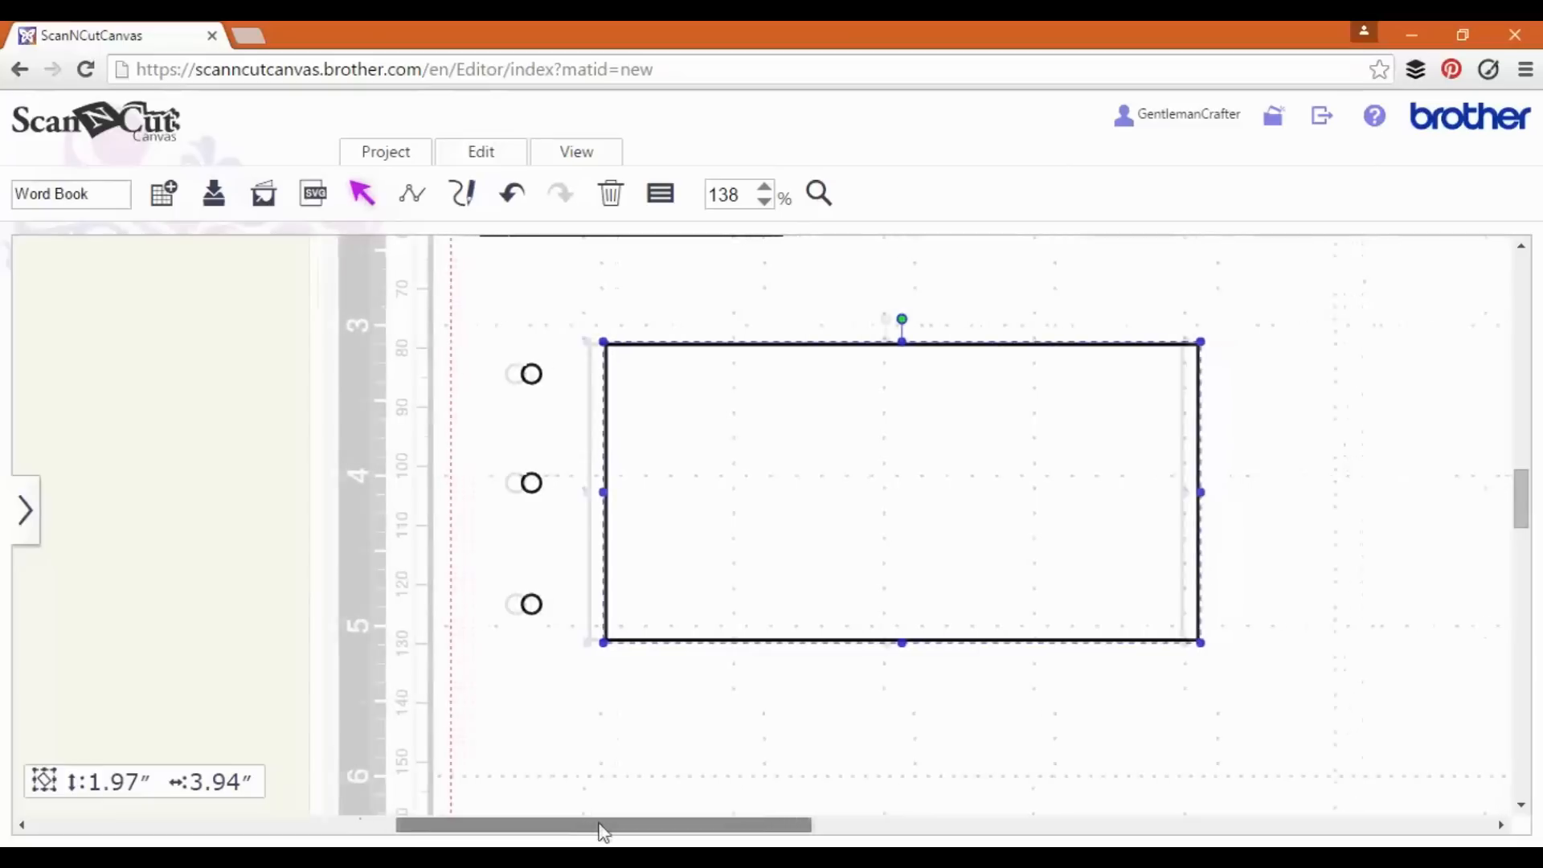
# Resize the new rectangle to 2 by 2 inches without maintaining its aspect ratio
pyautogui.click(661, 197)
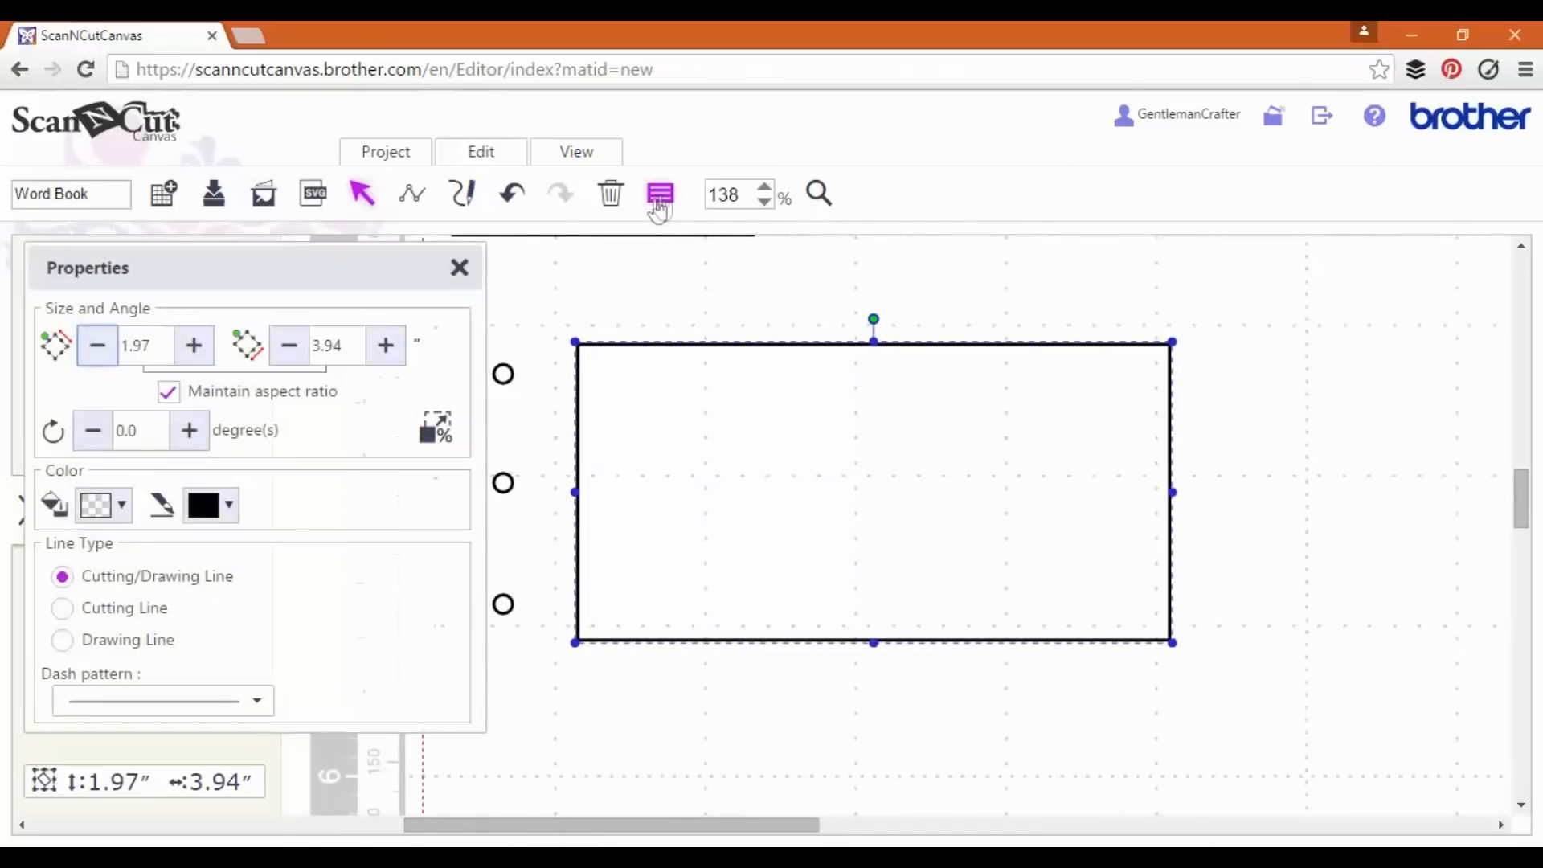
pyautogui.click(174, 395)
pyautogui.doubleClick(161, 346)
pyautogui.write('2')
pyautogui.press('Tab')
pyautogui.write('2')
pyautogui.press('Tab')
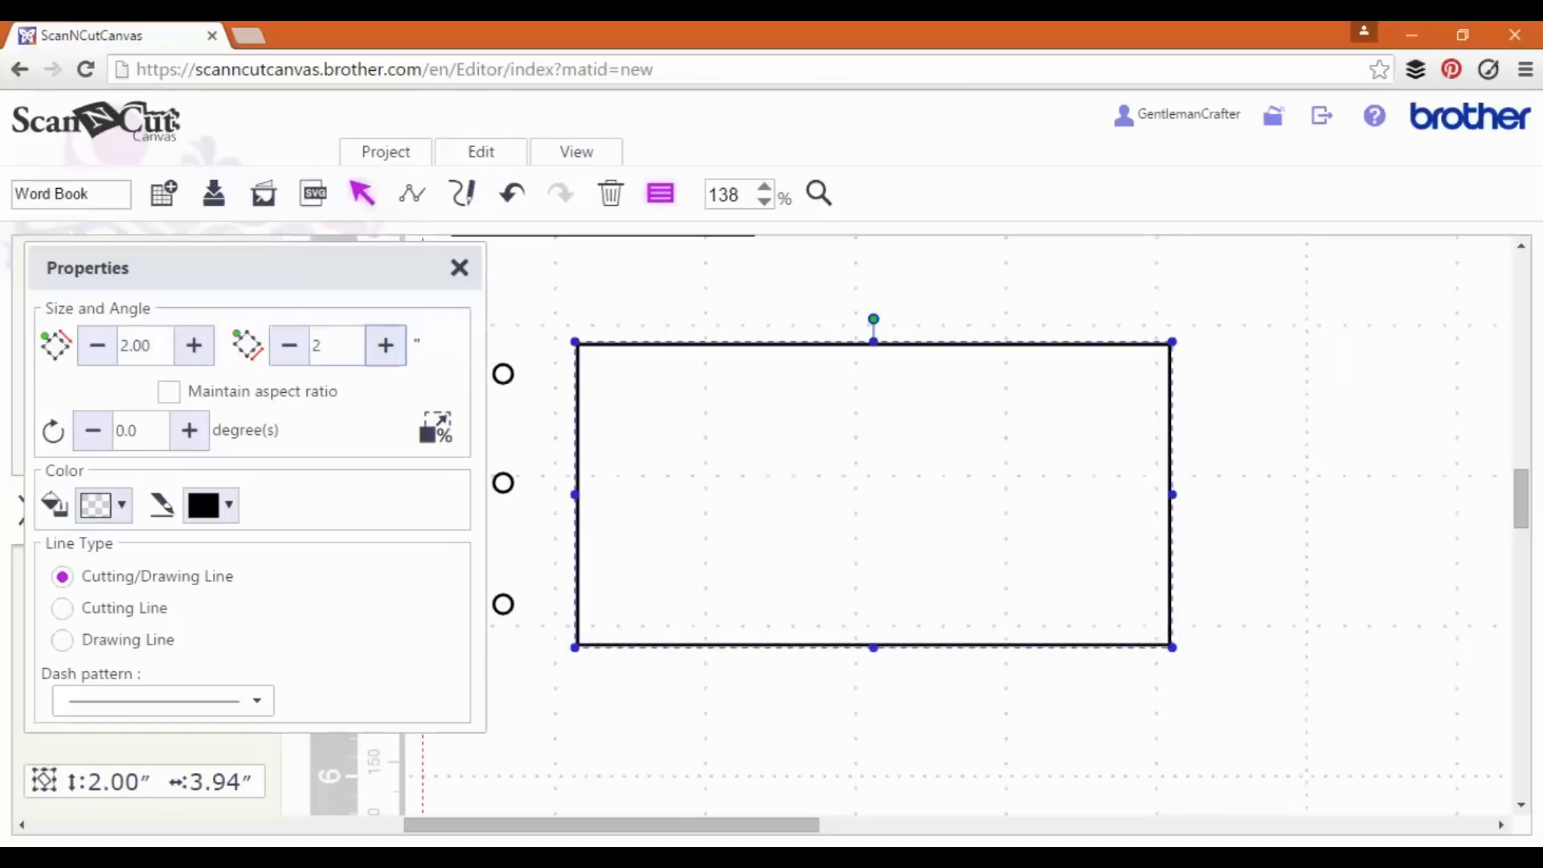
pyautogui.click(460, 268)
# Move the spare circle group inside the new square's left edge and align both on a common horizontal centre line
pyautogui.click(503, 375)
pyautogui.moveTo(503, 375); pyautogui.dragTo(613, 384)
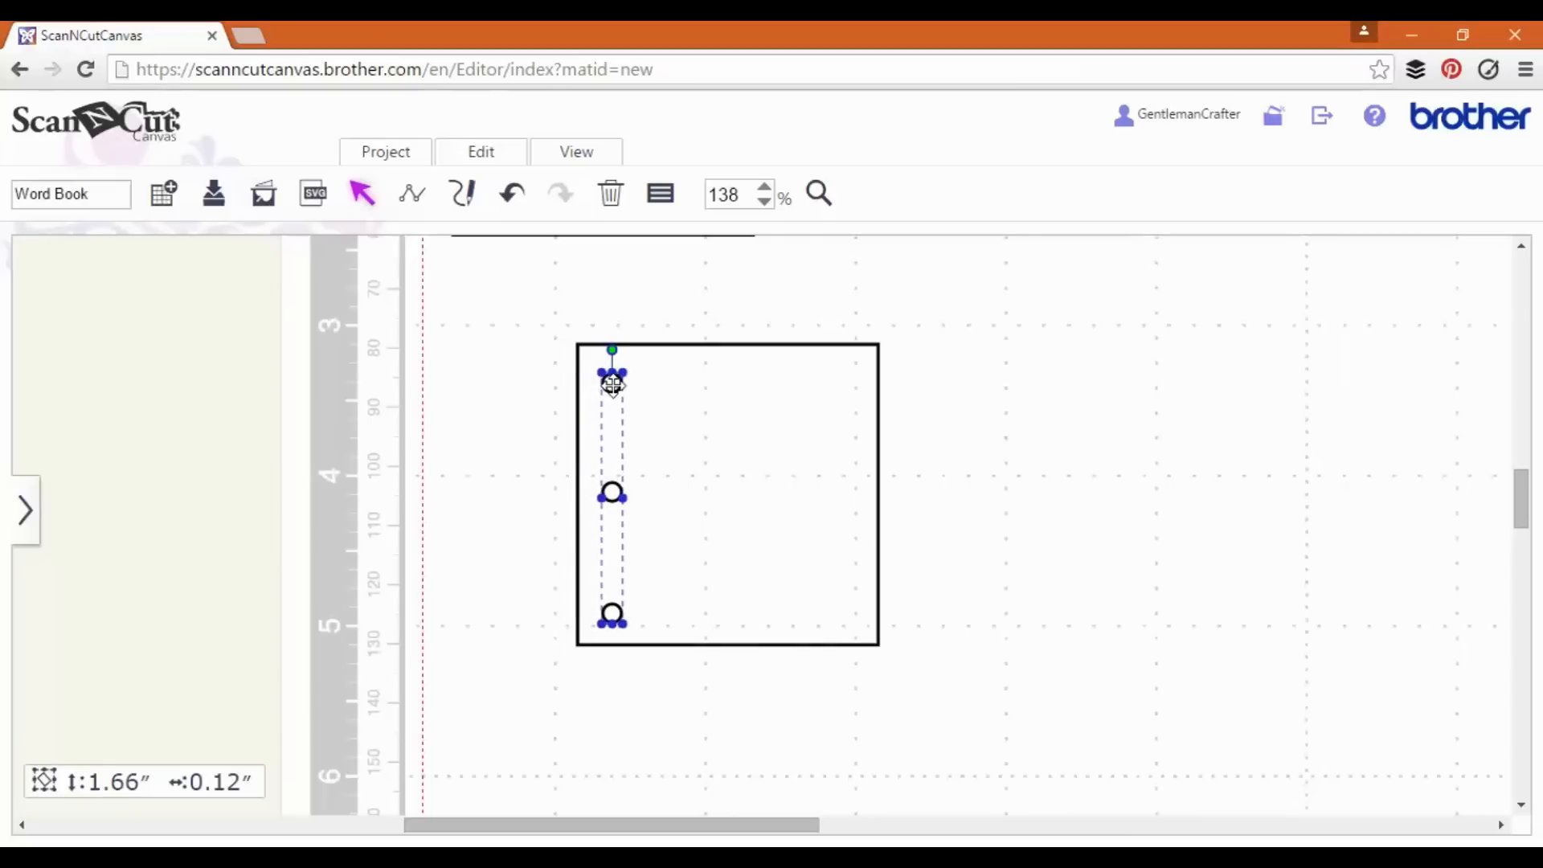
pyautogui.click(710, 452)
pyautogui.click(487, 154)
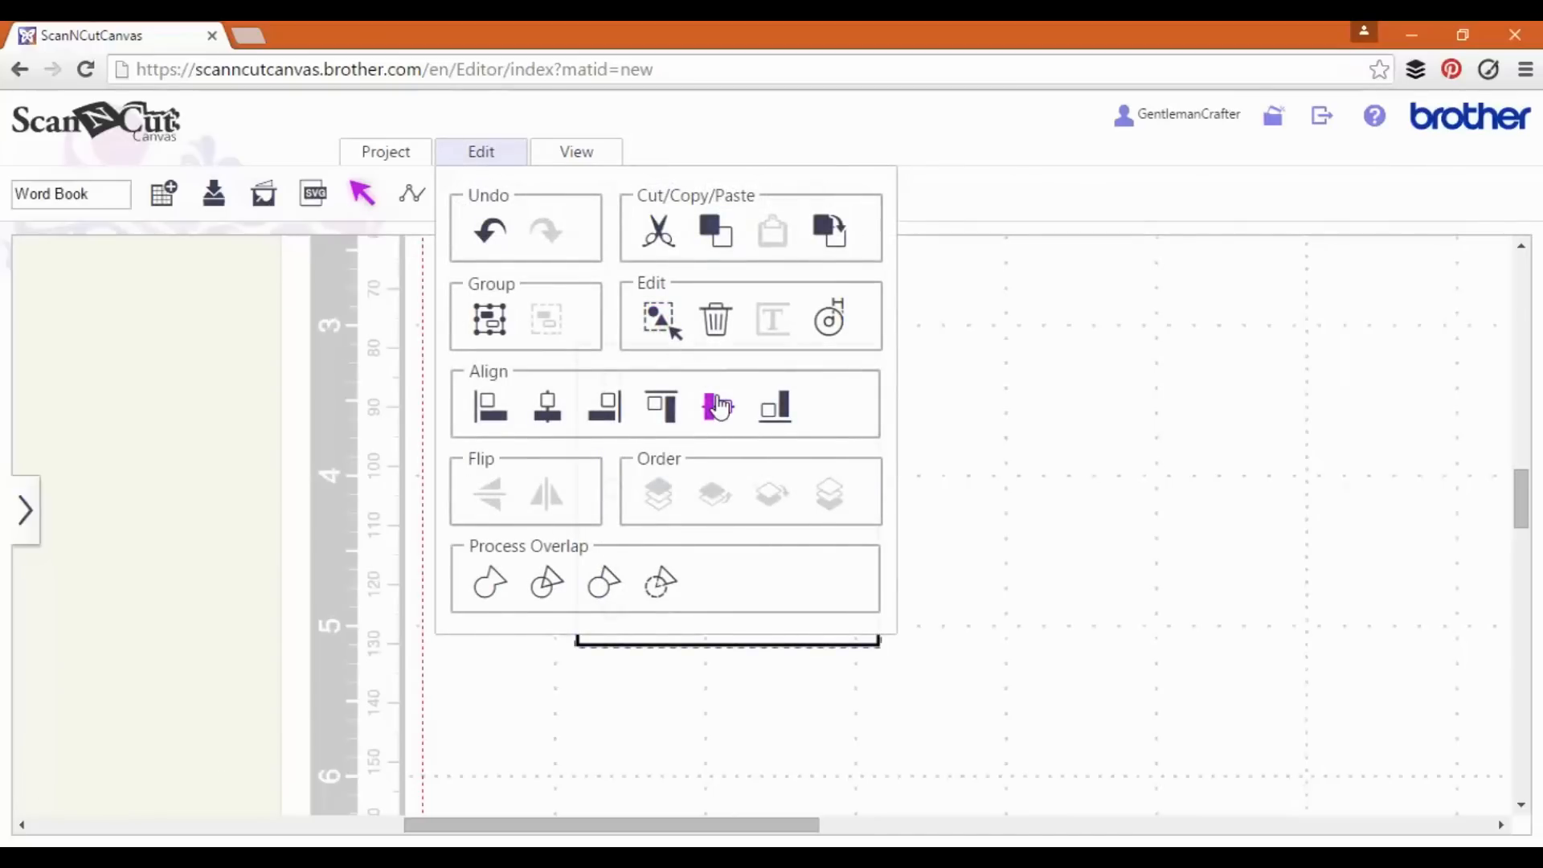
pyautogui.click(718, 408)
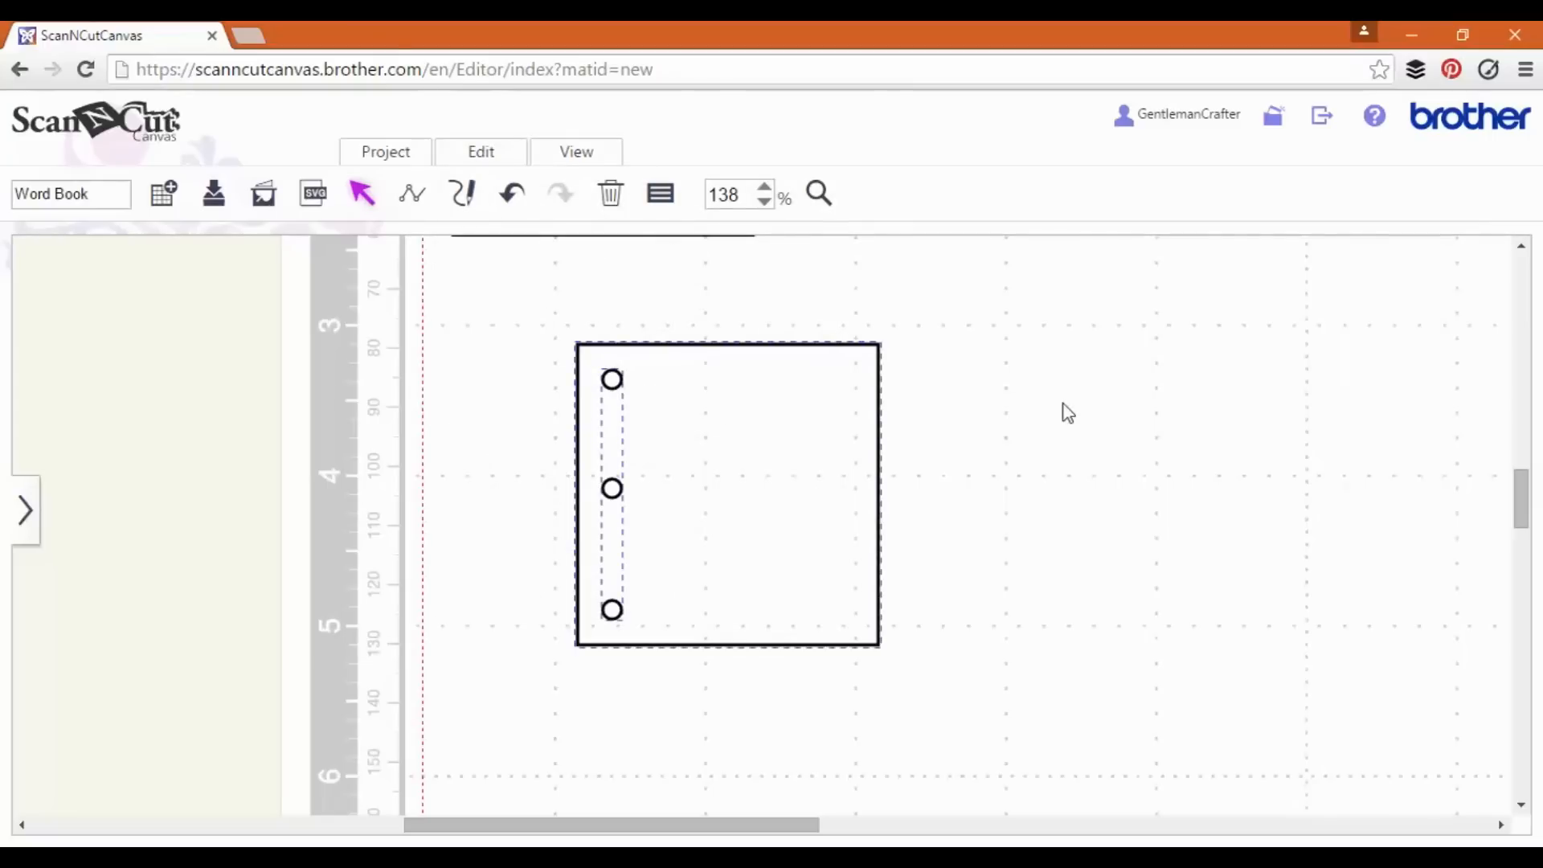
# Divide the overlapping 2-inch square and circle group so the three binding holes are cut out of the square page
pyautogui.click(509, 164)
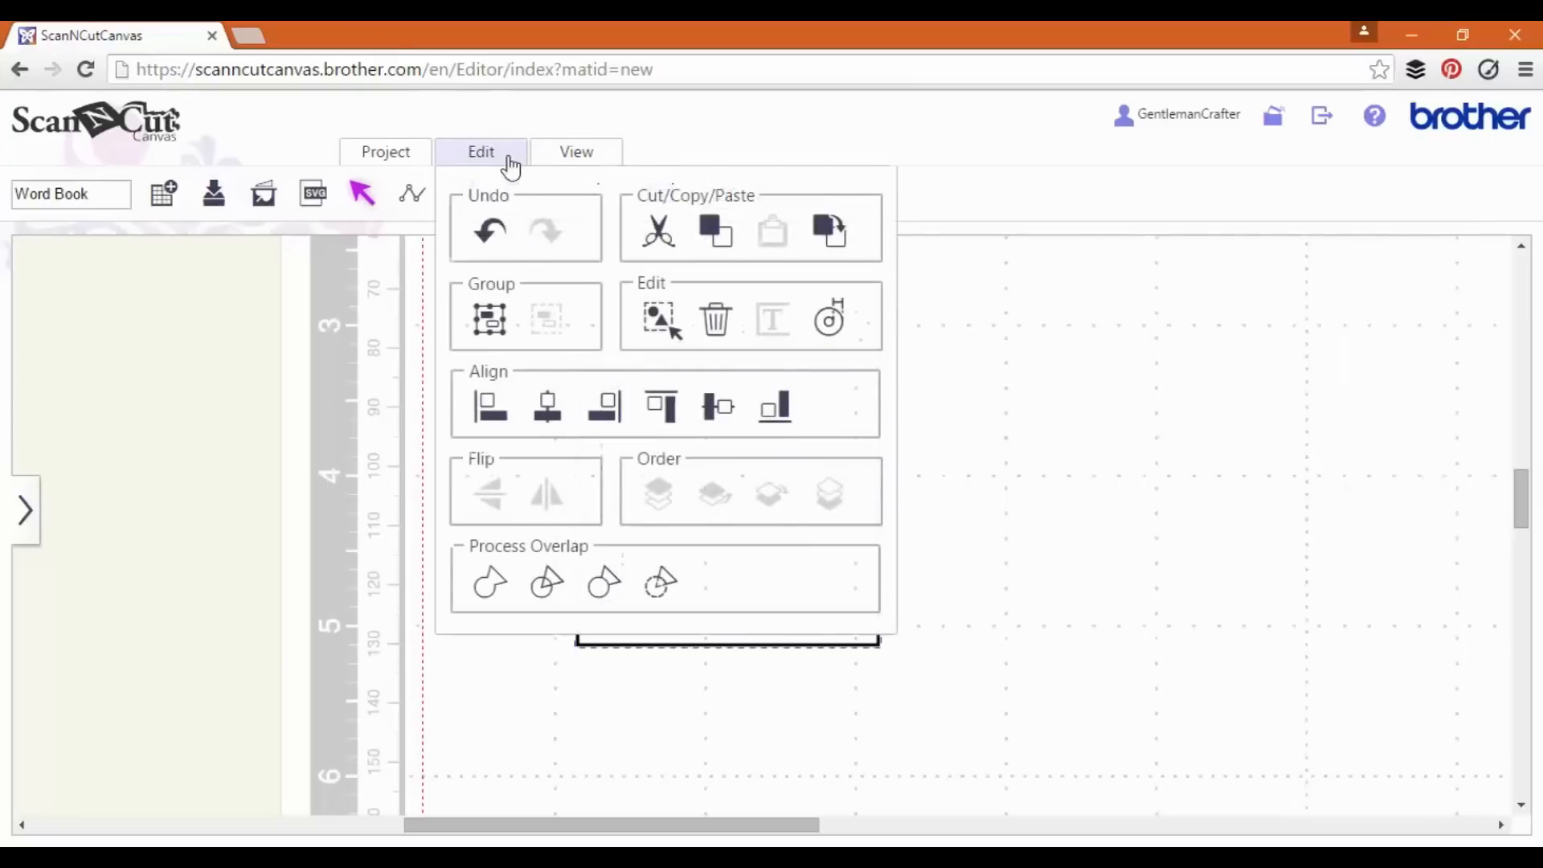
pyautogui.click(546, 585)
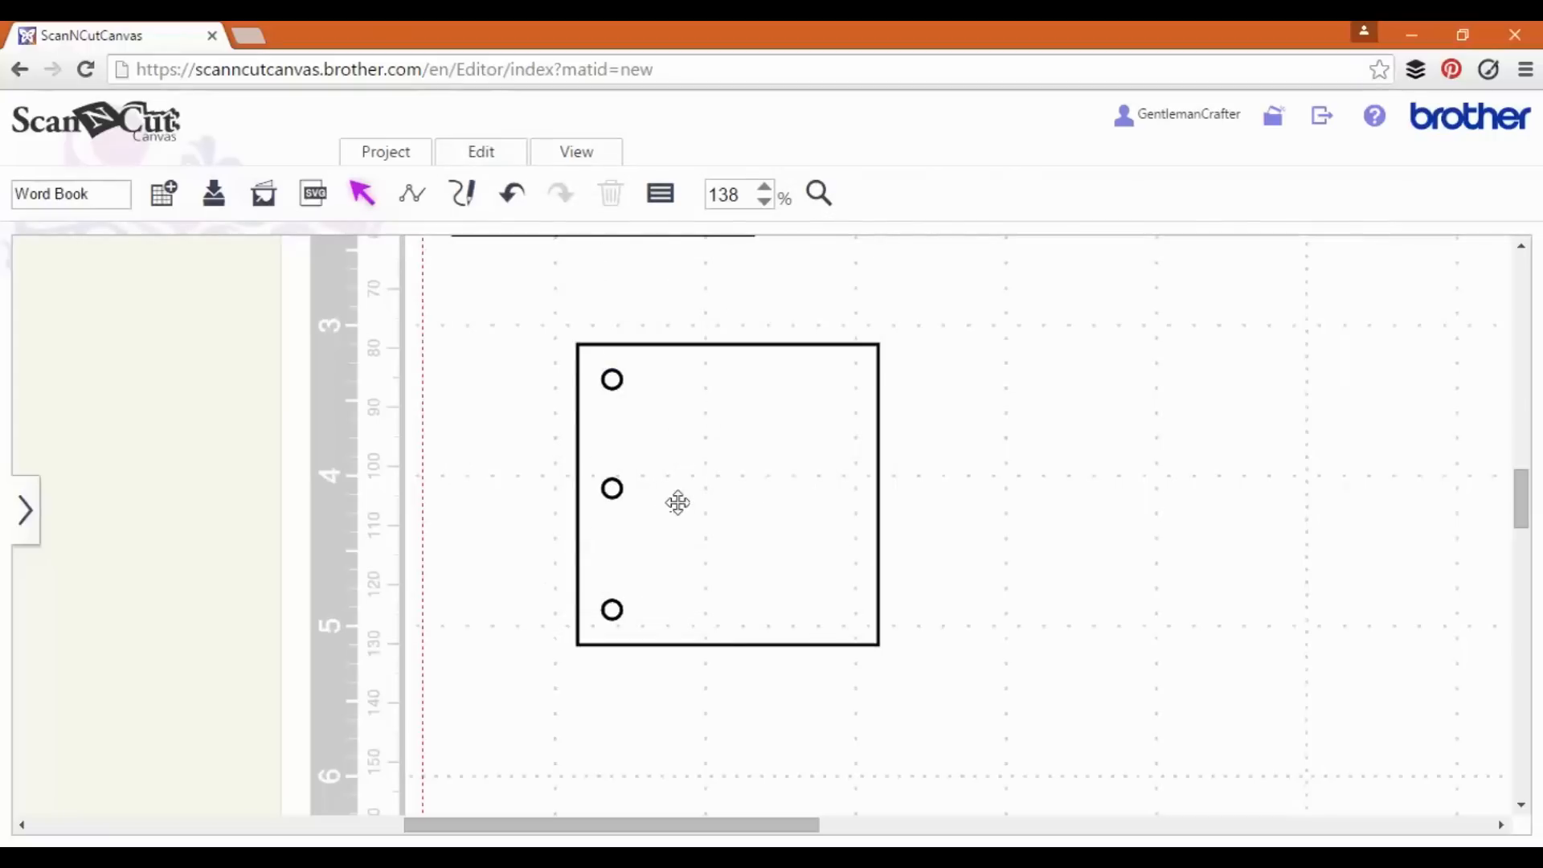
pyautogui.click(678, 503)
pyautogui.doubleClick(672, 466)
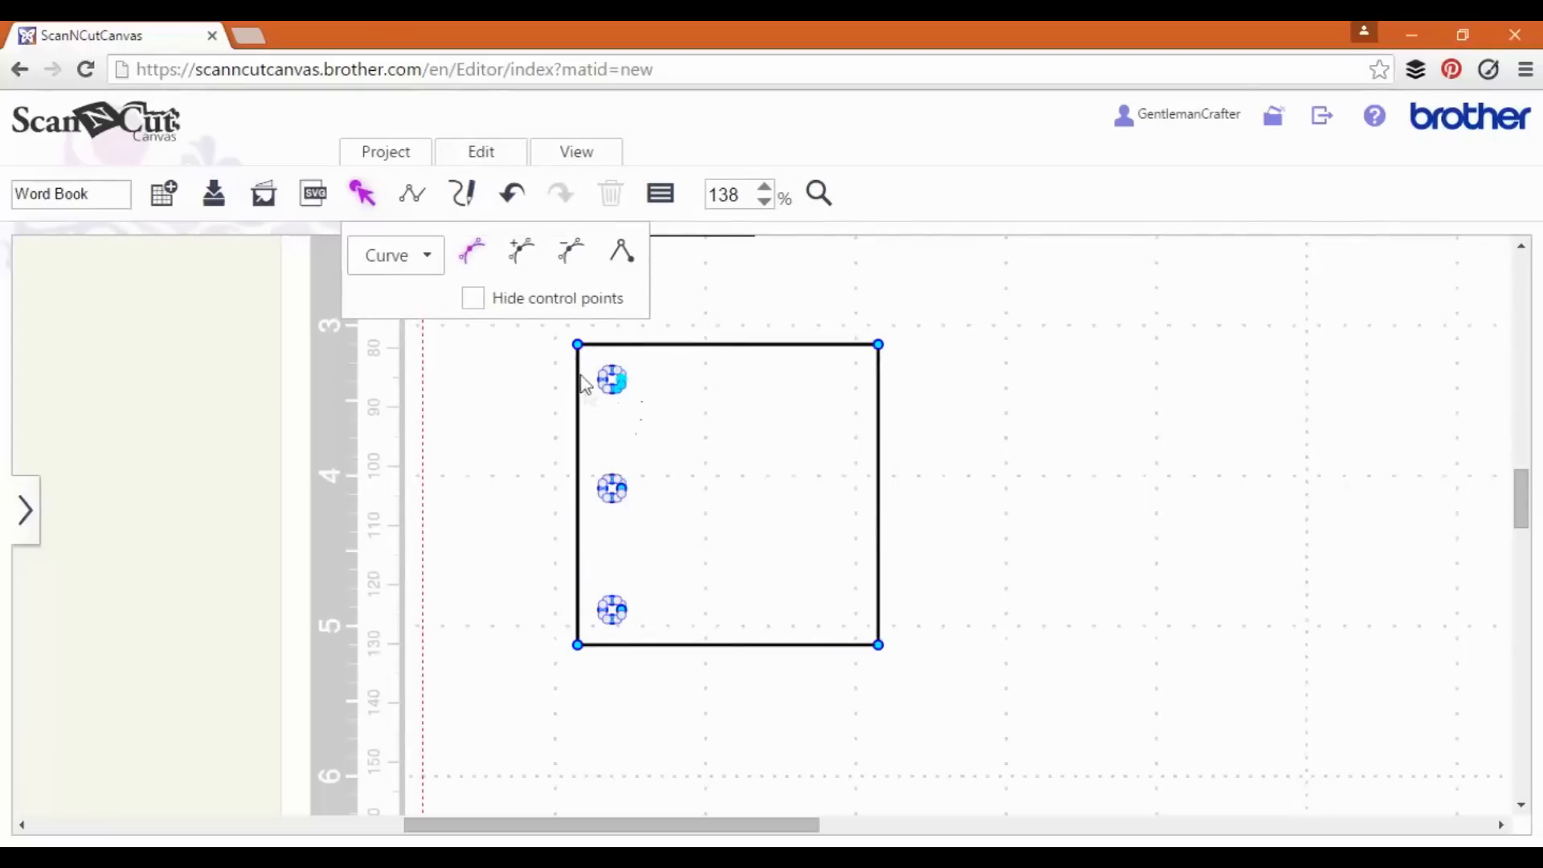
pyautogui.click(932, 504)
pyautogui.click(820, 499)
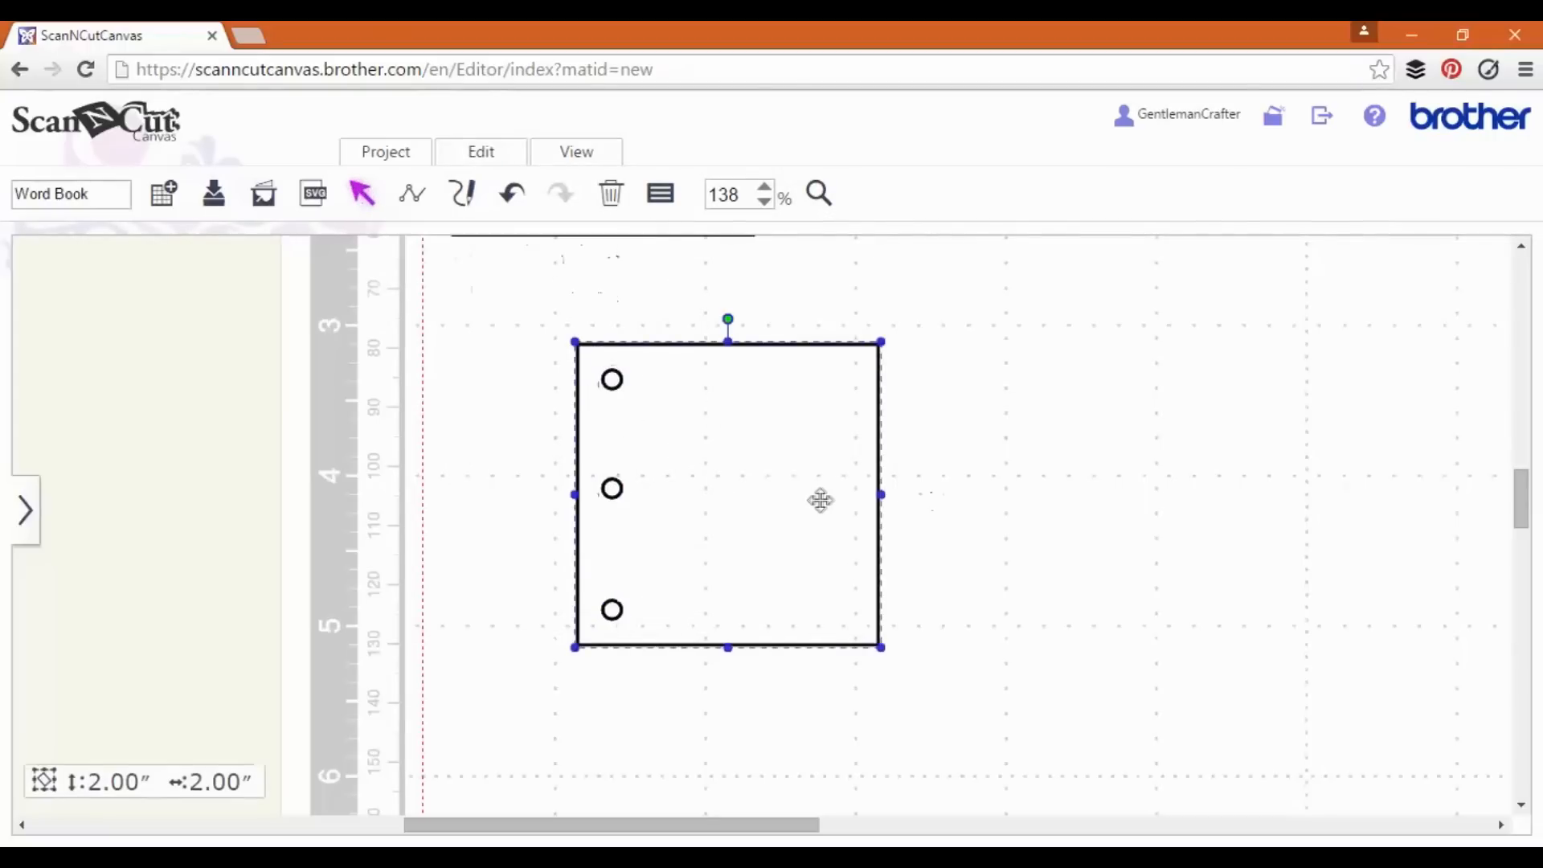
# Move the punched square page sideways, clear of the leftover circles, and delete those three circles
pyautogui.moveTo(779, 482); pyautogui.dragTo(1102, 482)
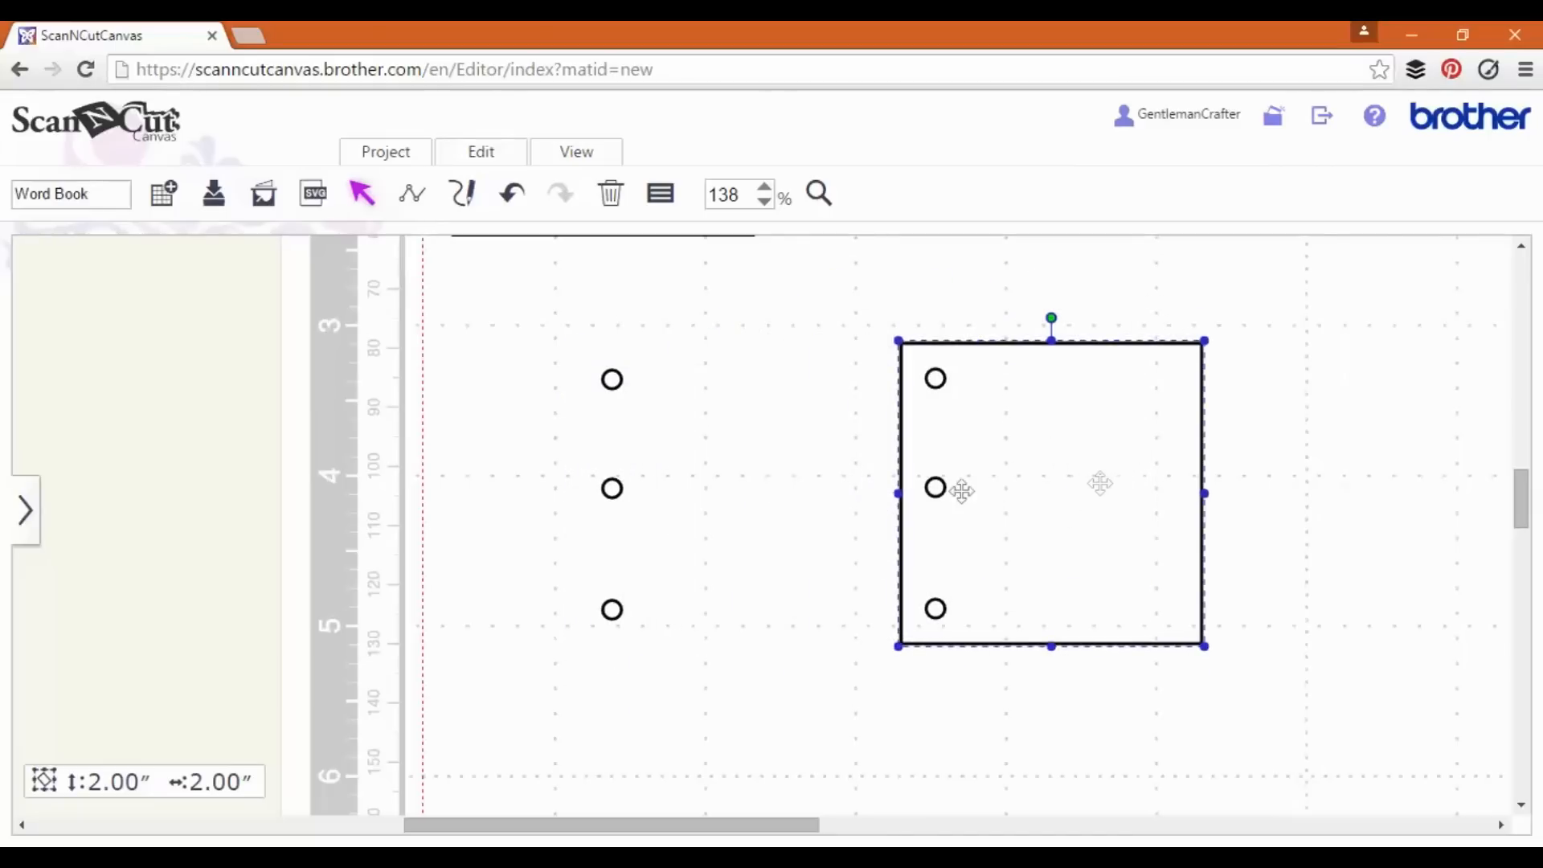
pyautogui.moveTo(544, 344); pyautogui.dragTo(700, 697)
pyautogui.moveTo(521, 349); pyautogui.dragTo(729, 738)
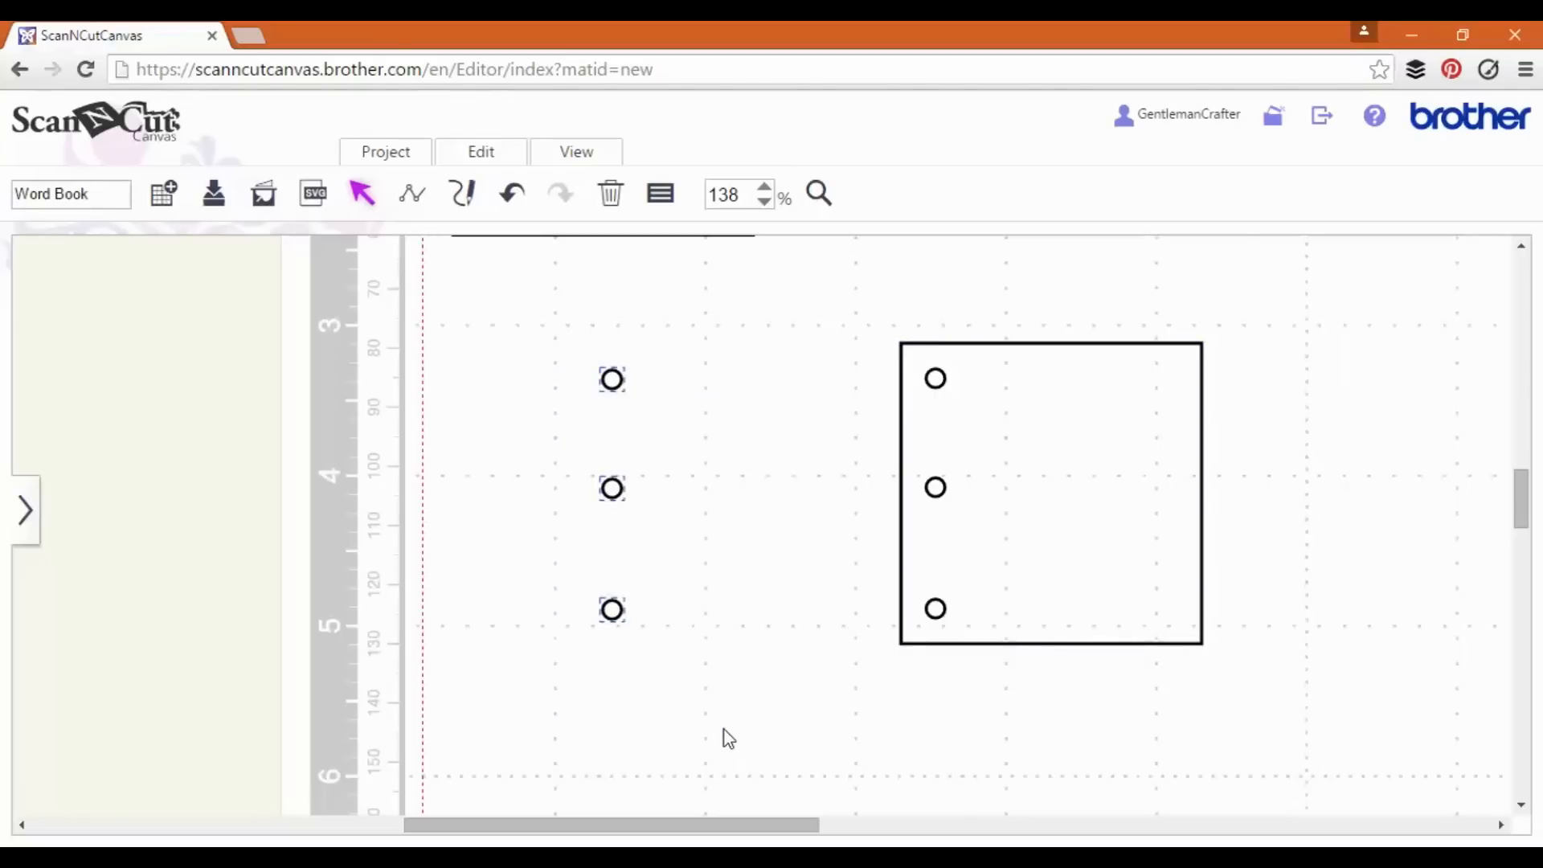
pyautogui.press('Delete')
# Move the punched square page back to the spot cleared of the loose circles
pyautogui.click(1077, 456)
pyautogui.moveTo(1140, 424); pyautogui.dragTo(854, 424)
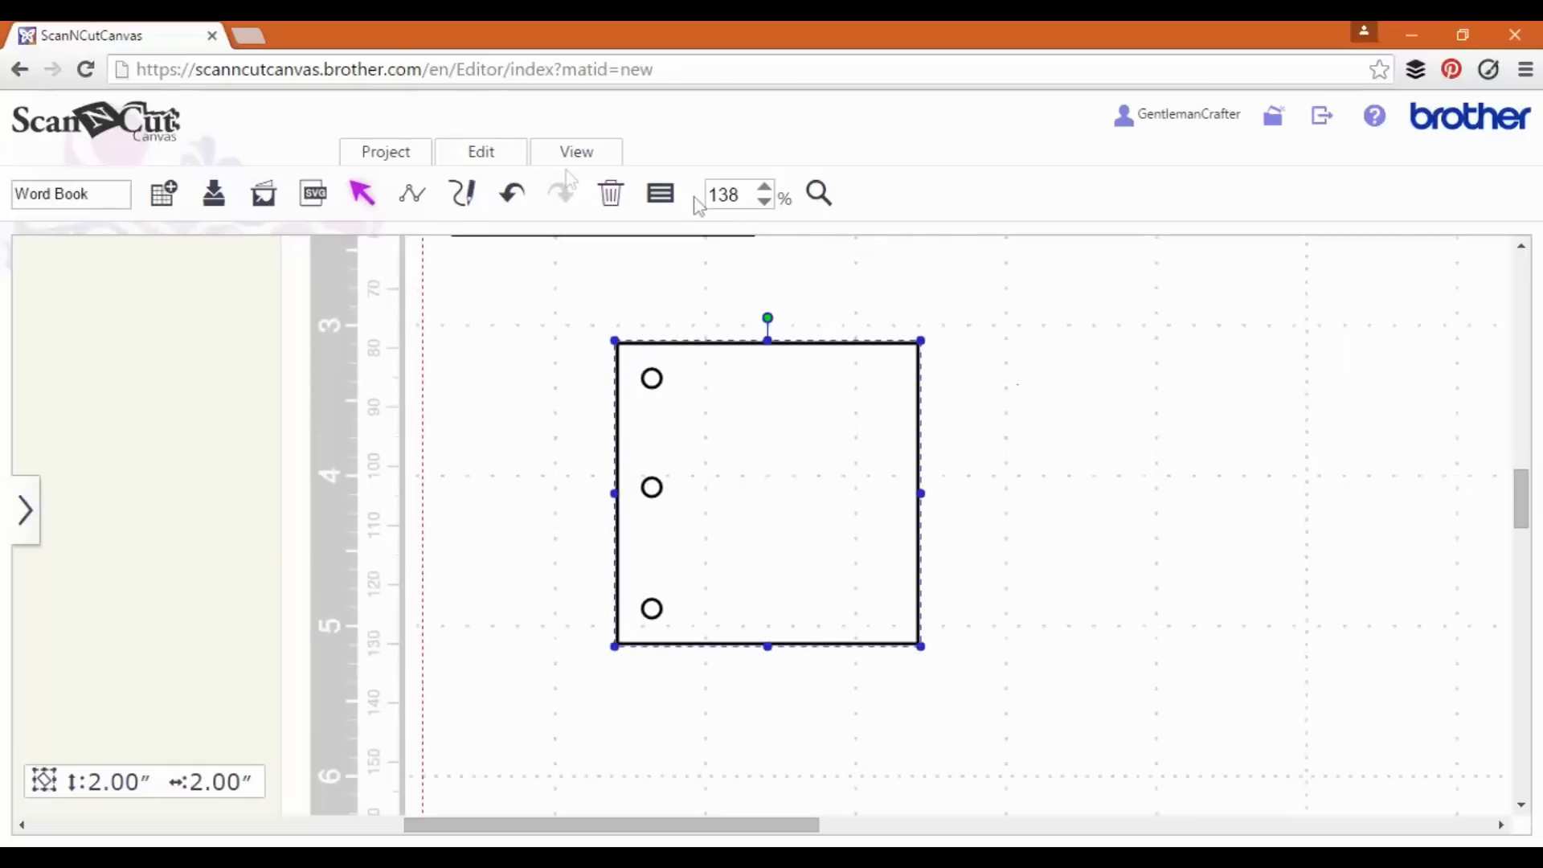
pyautogui.click(575, 155)
pyautogui.click(595, 225)
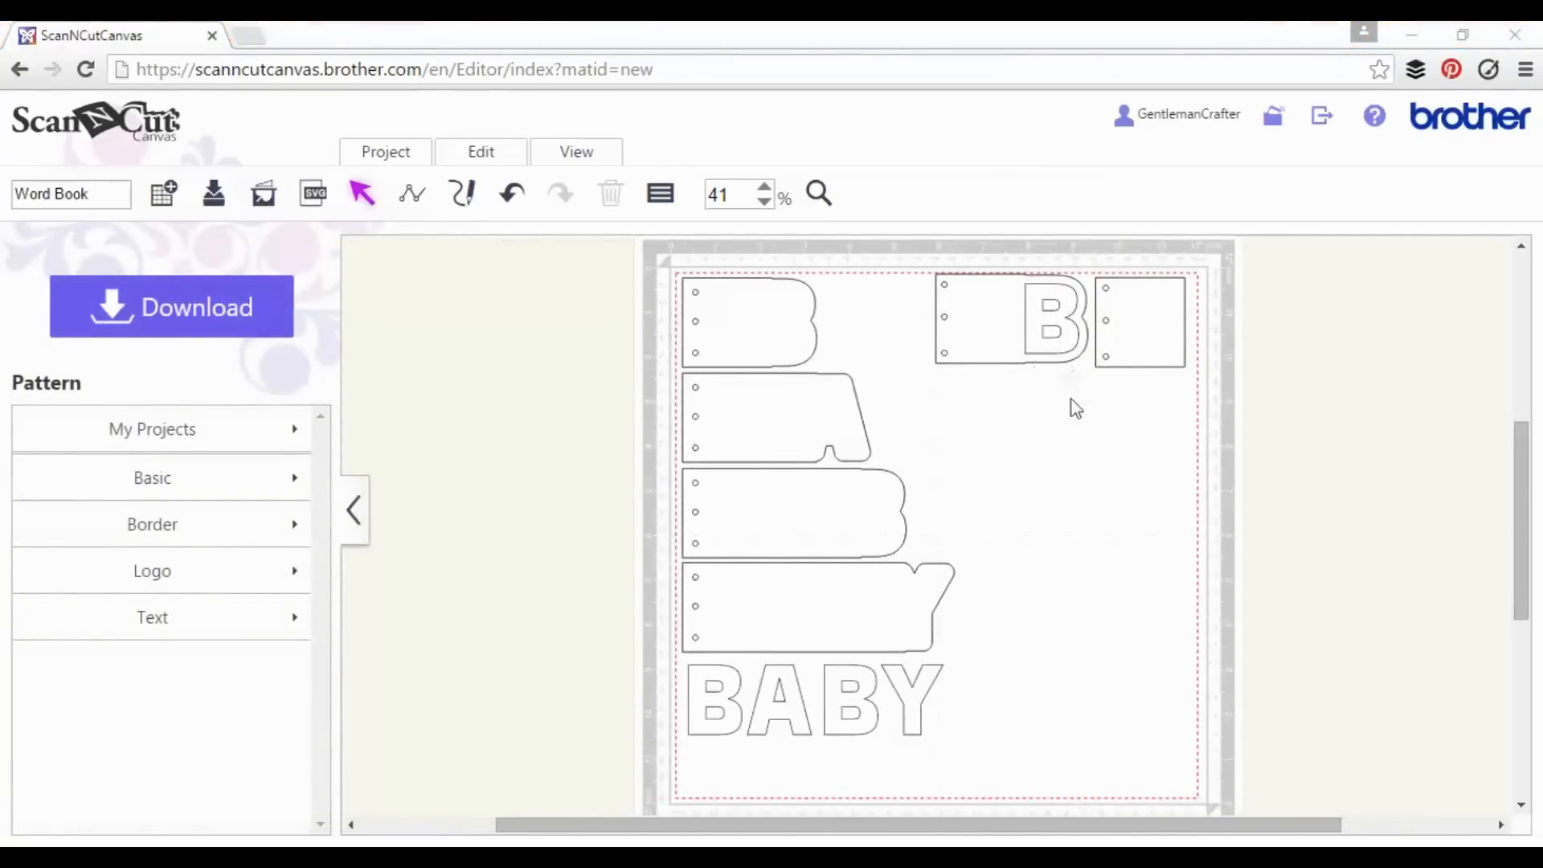
# Fill the first and shortest "B" page with deep pink
pyautogui.click(789, 321)
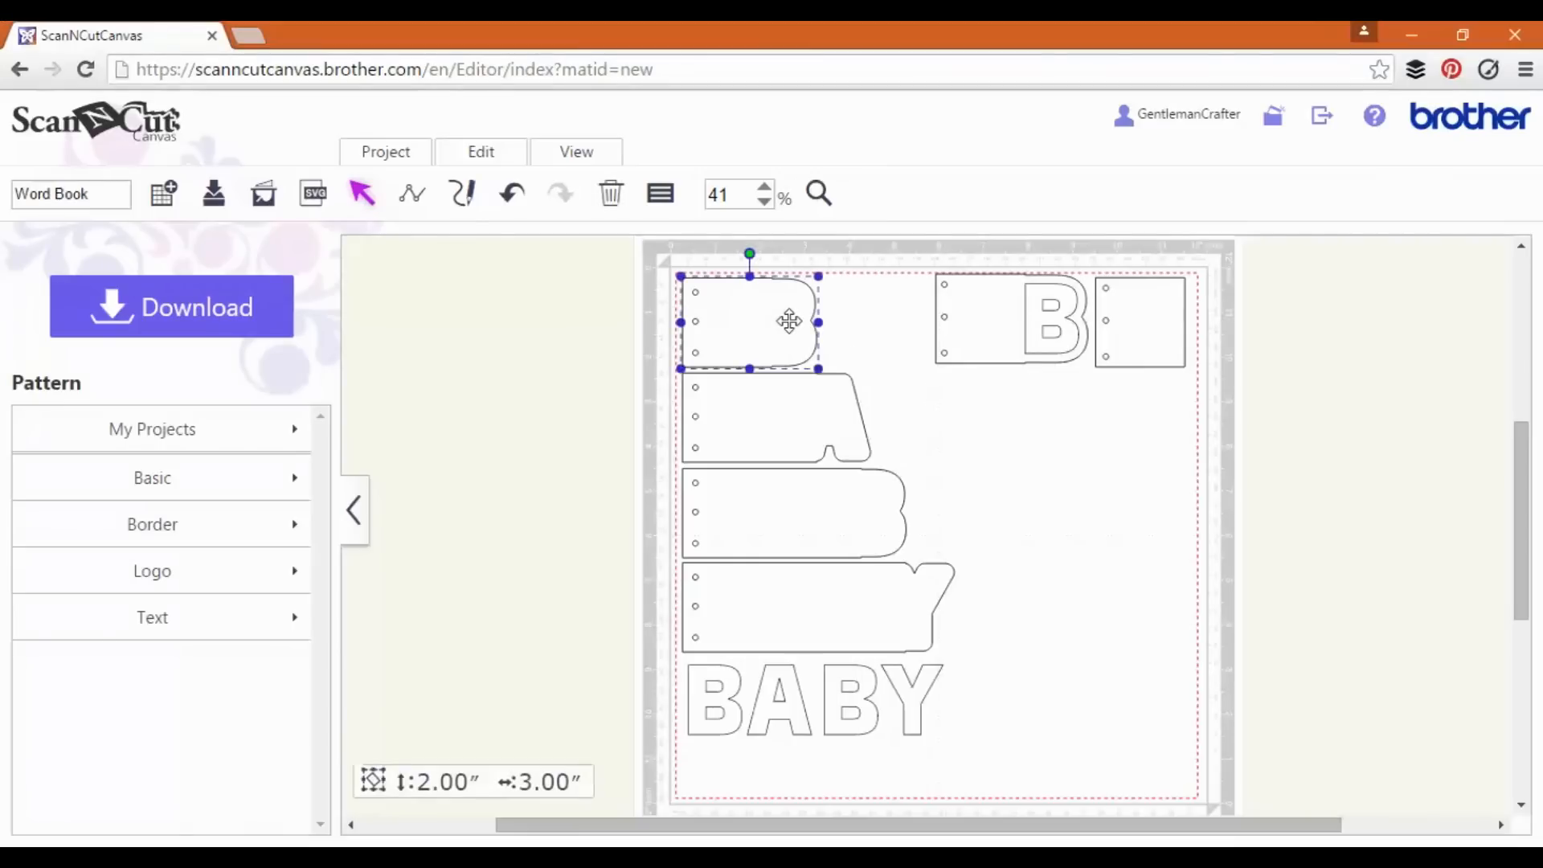
pyautogui.click(341, 532)
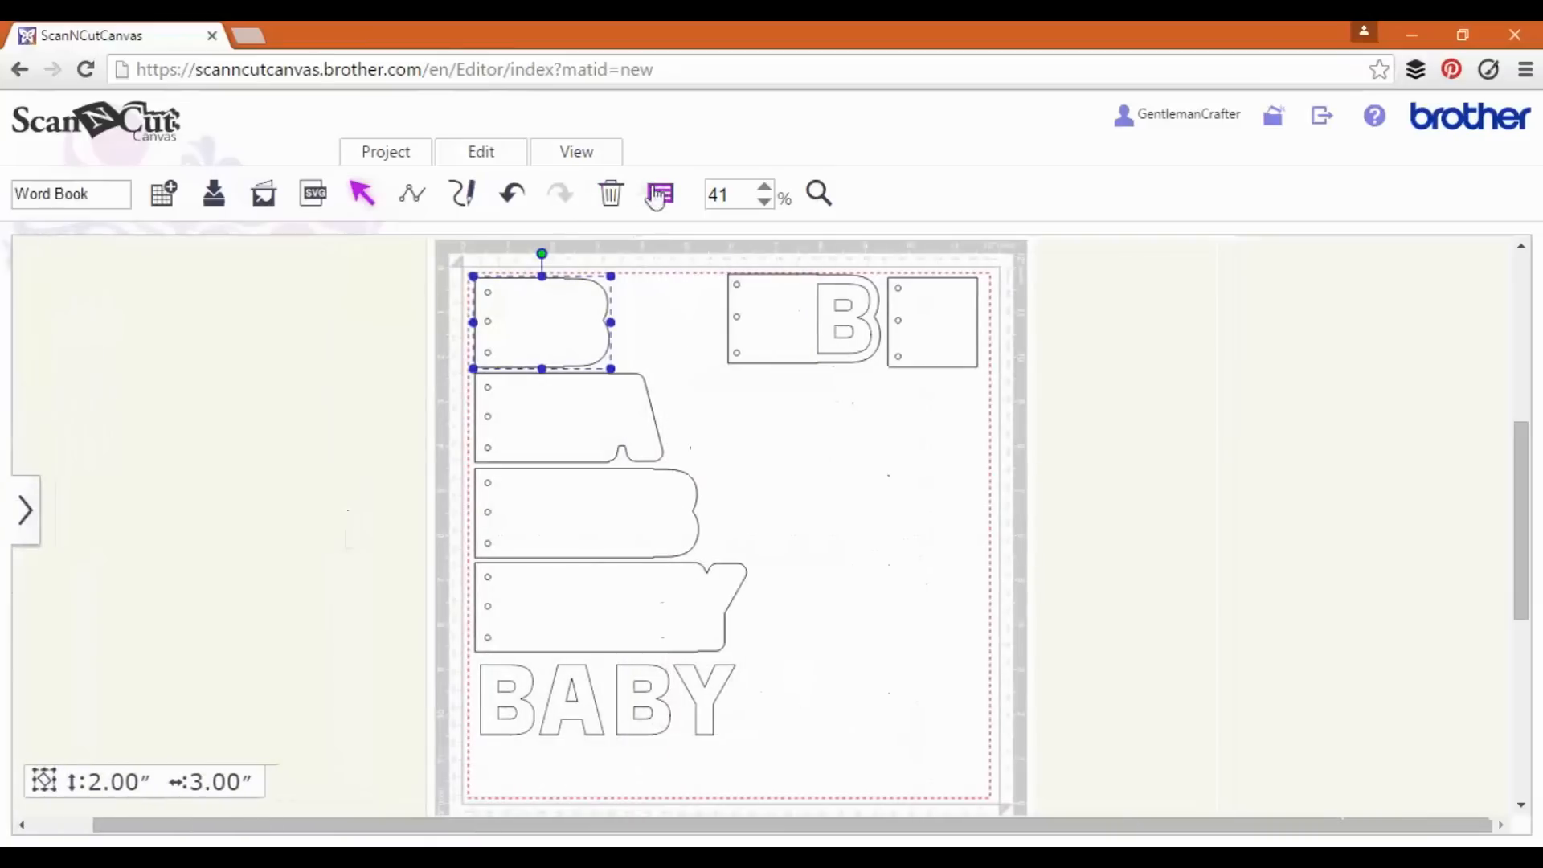
pyautogui.click(661, 193)
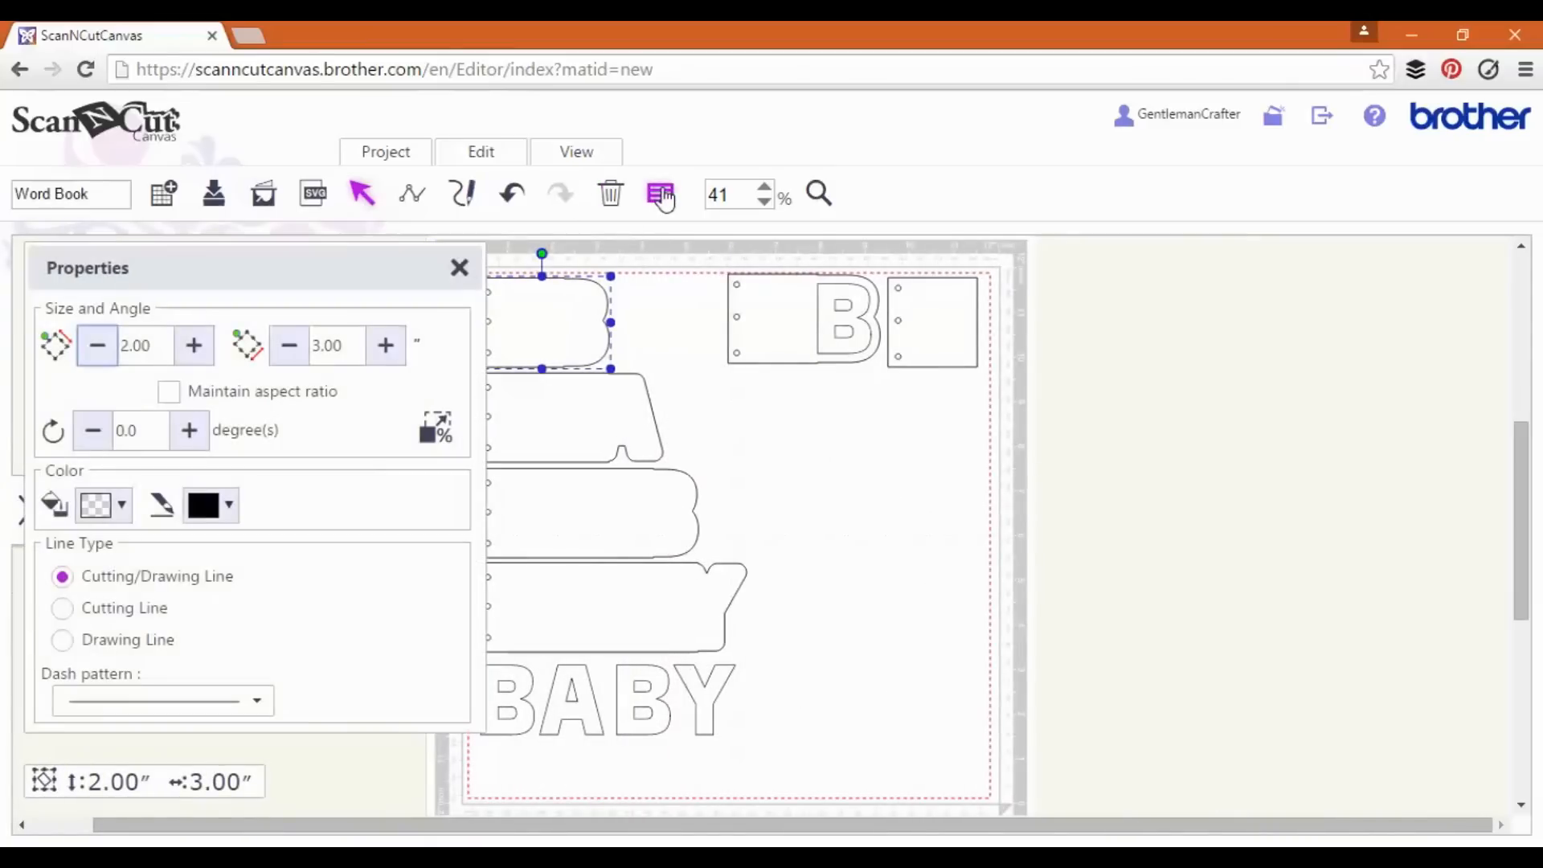
pyautogui.click(113, 508)
pyautogui.click(129, 432)
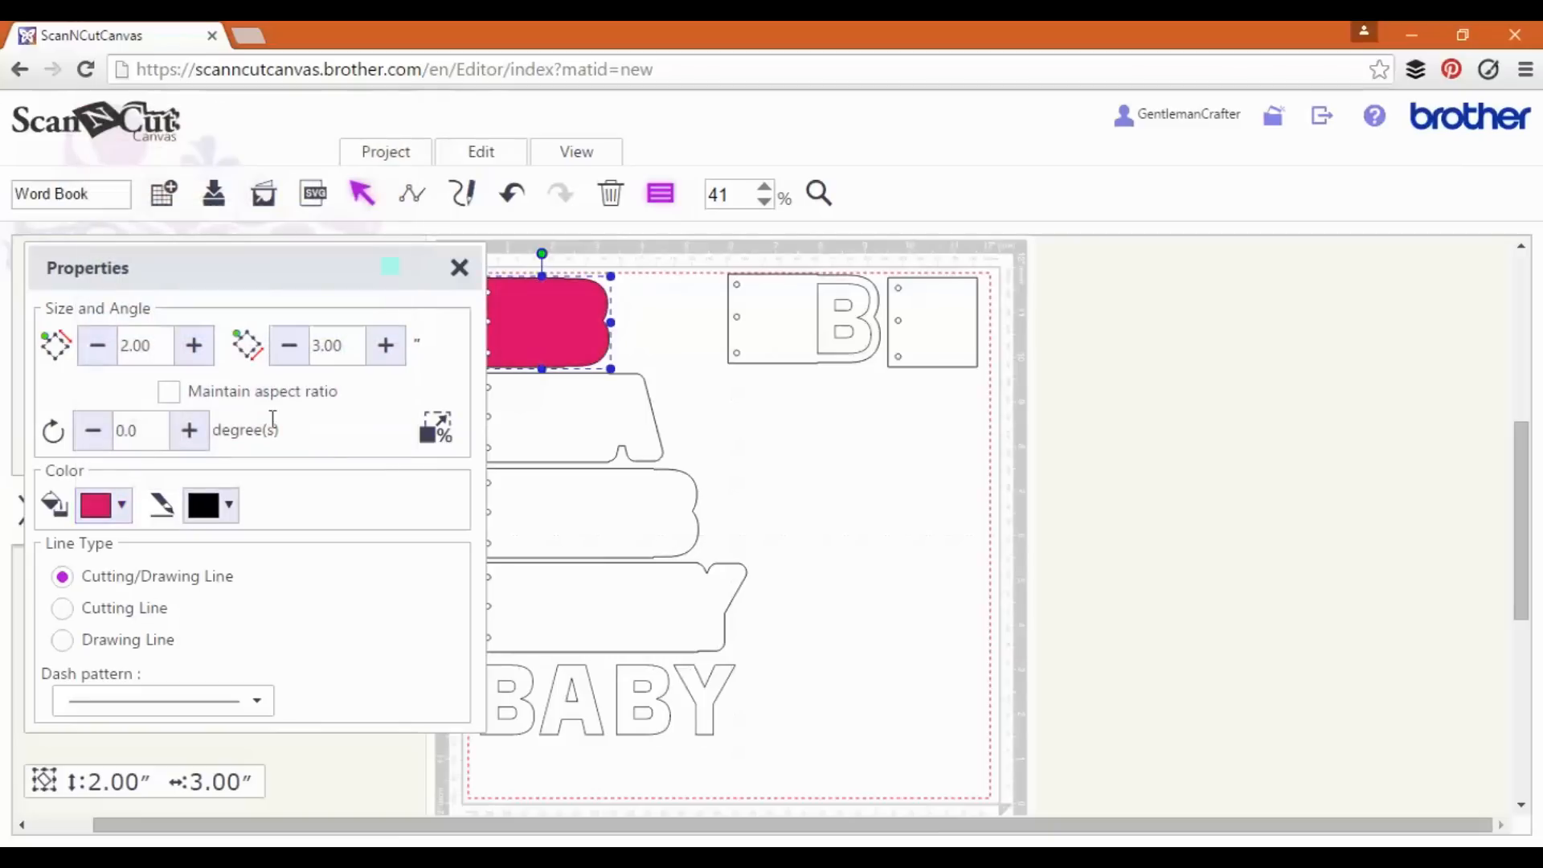
# Fill the "A", second "B" and "Y" pages with the same deep pink as the first page
pyautogui.click(542, 412)
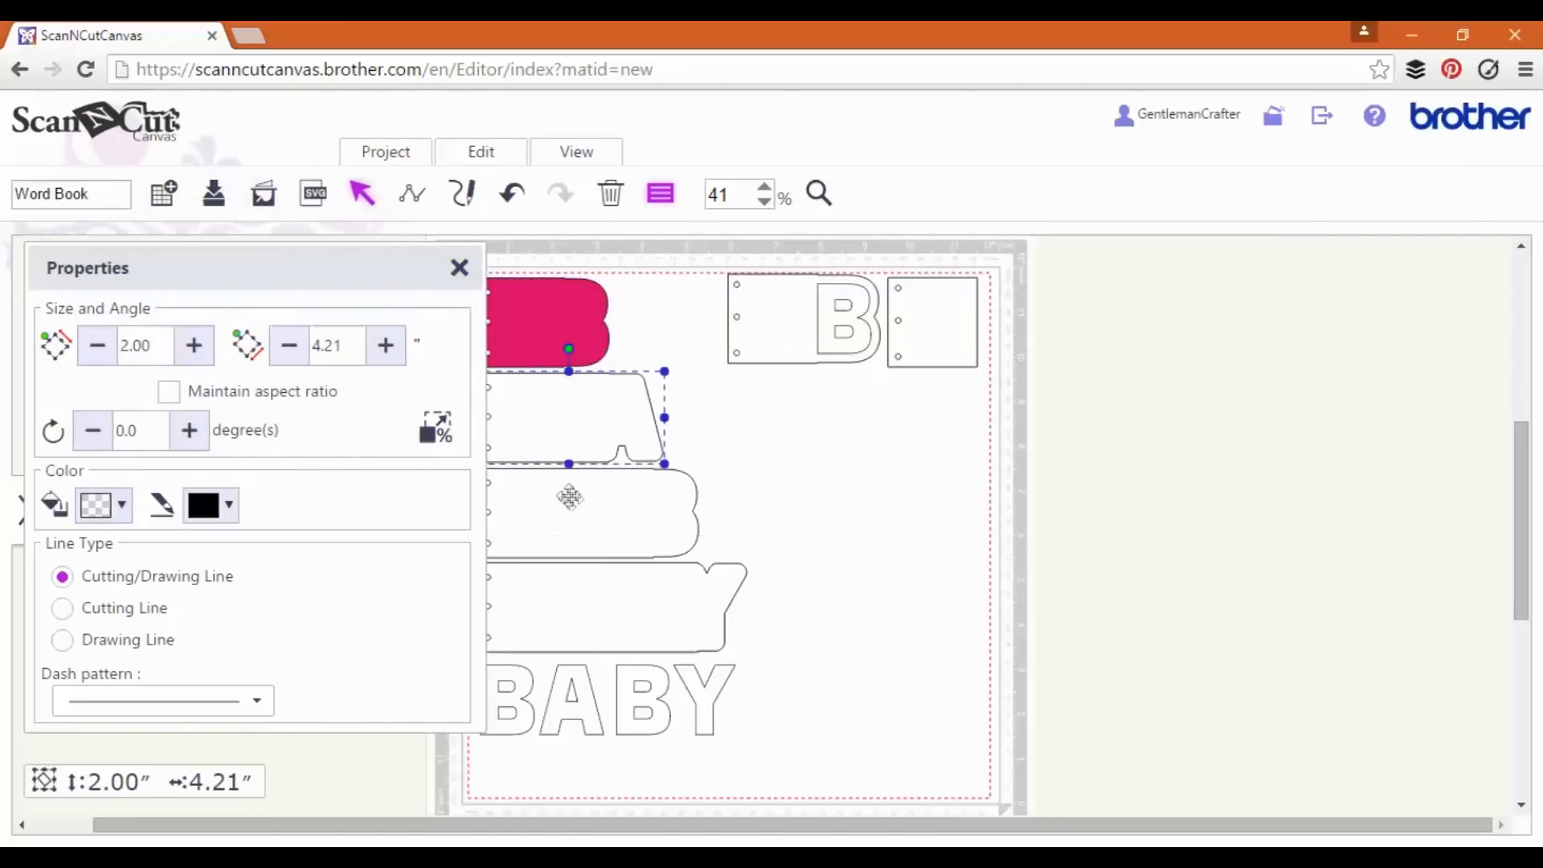
pyautogui.keyDown('shift'); pyautogui.click(571, 496); pyautogui.keyUp('shift')
pyautogui.keyDown('shift'); pyautogui.click(572, 593); pyautogui.keyUp('shift')
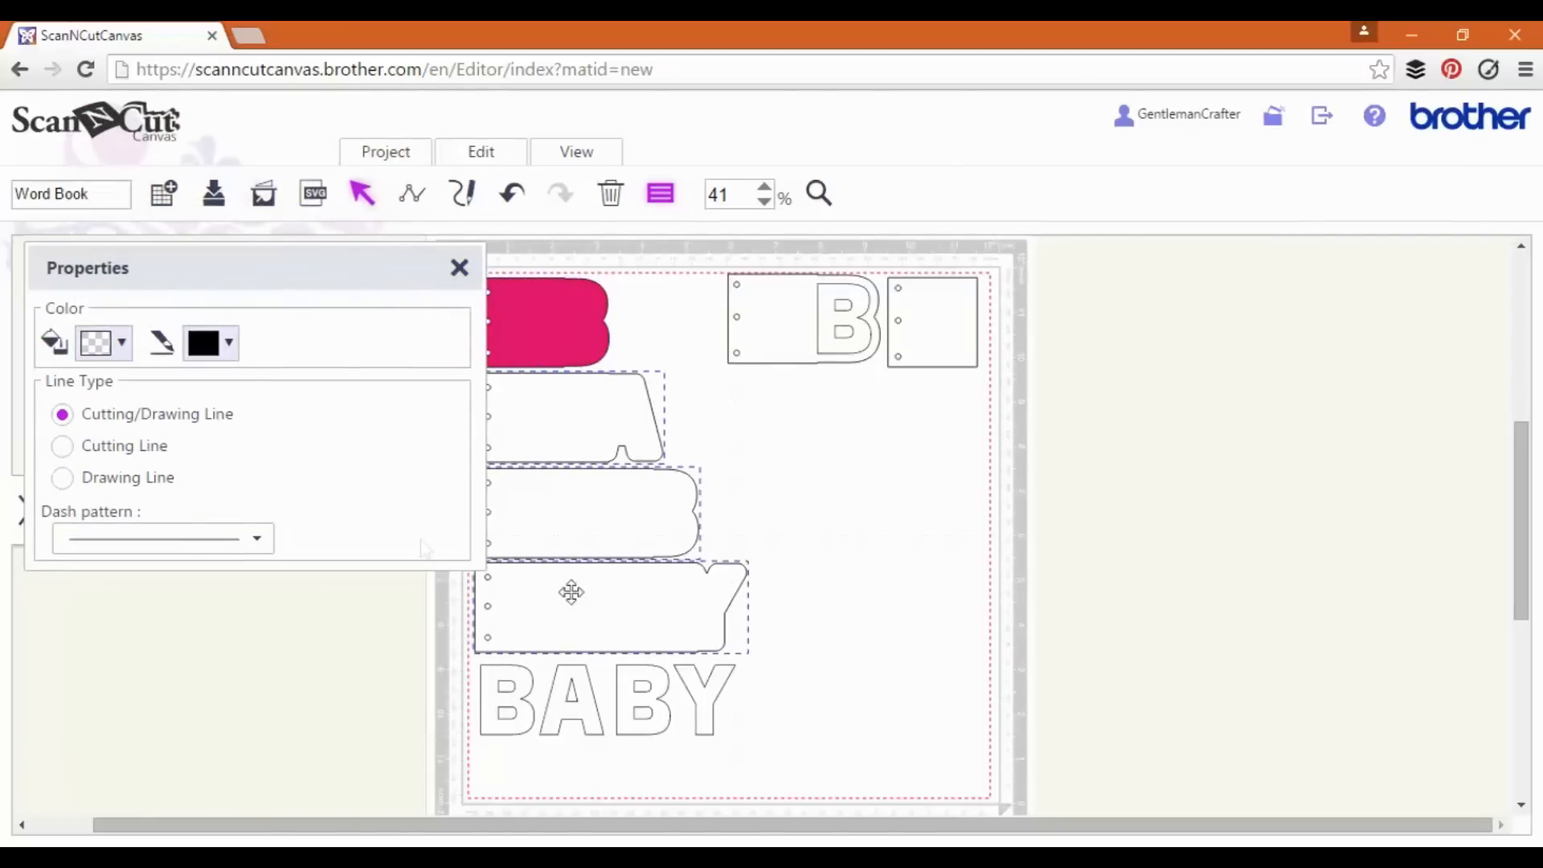
pyautogui.click(119, 344)
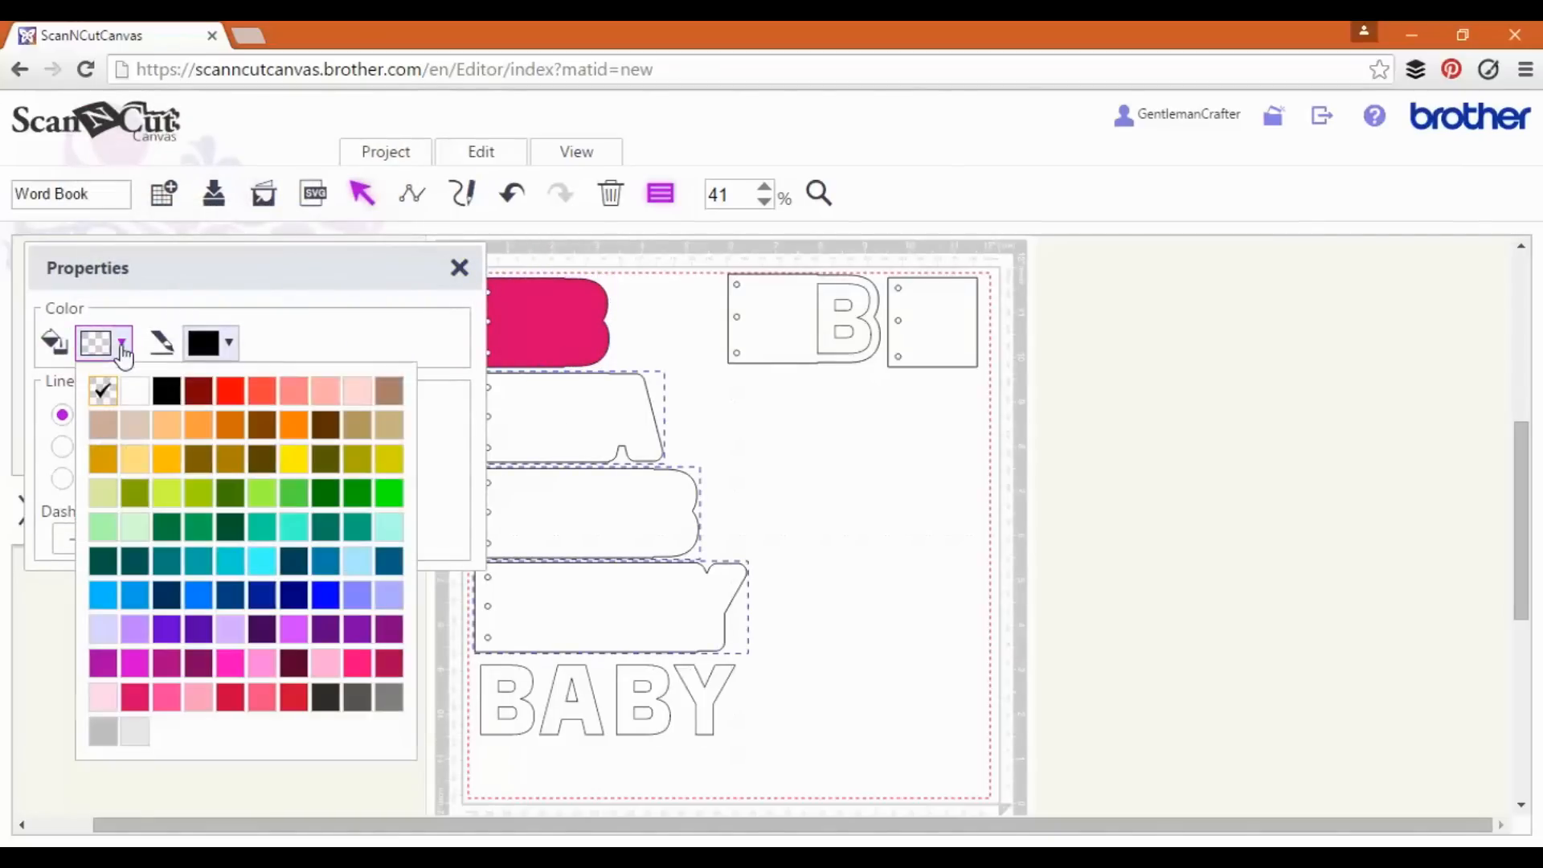
pyautogui.click(133, 694)
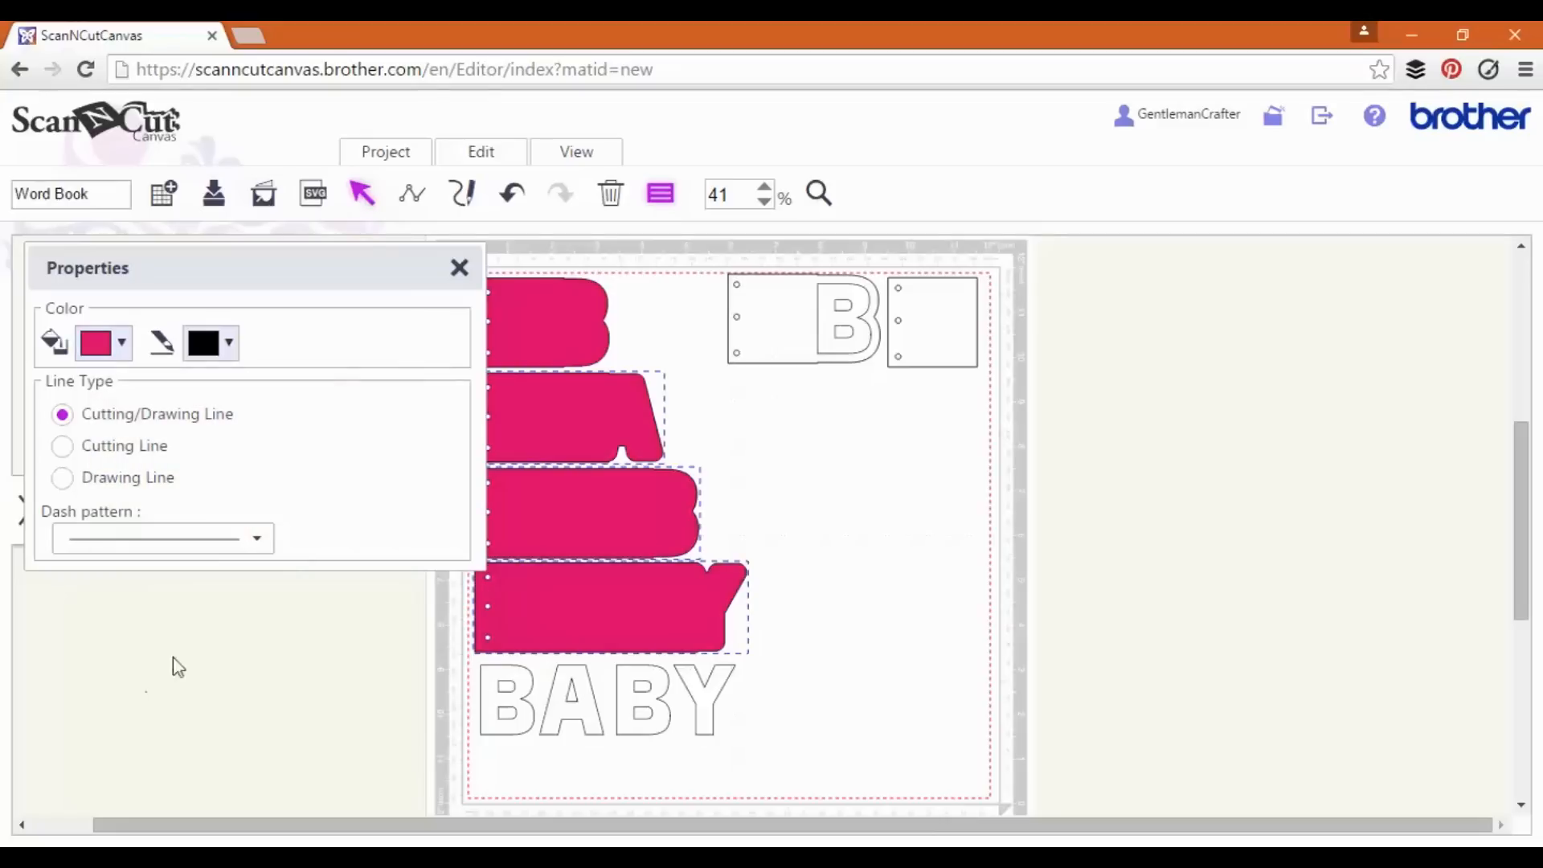
pyautogui.click(459, 268)
# Fill the four separate BABY letters with pale pink
pyautogui.moveTo(777, 768); pyautogui.dragTo(490, 703)
pyautogui.click(655, 200)
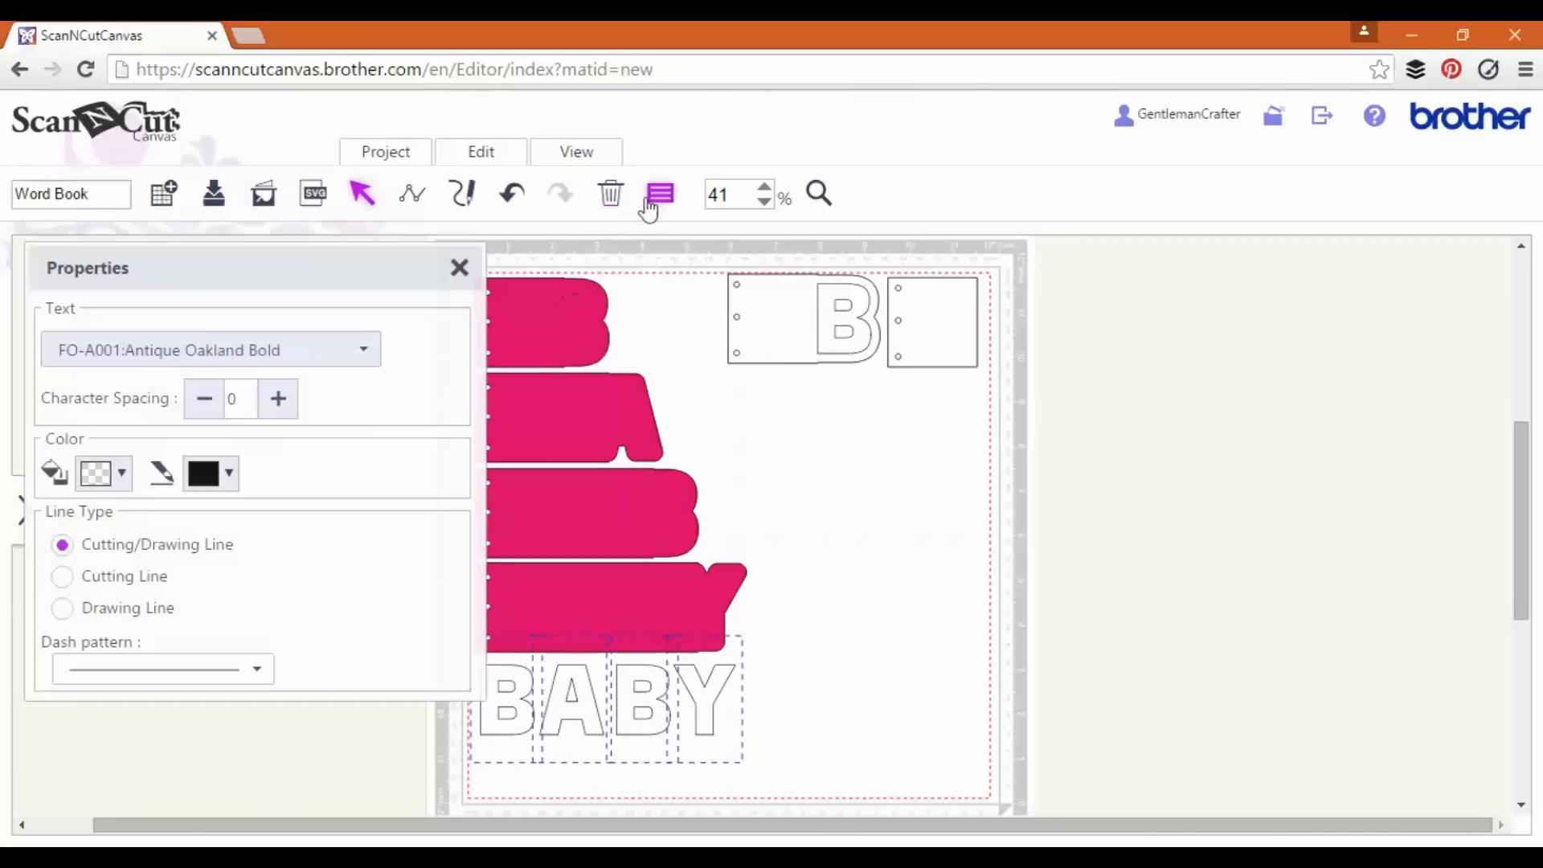
pyautogui.click(122, 475)
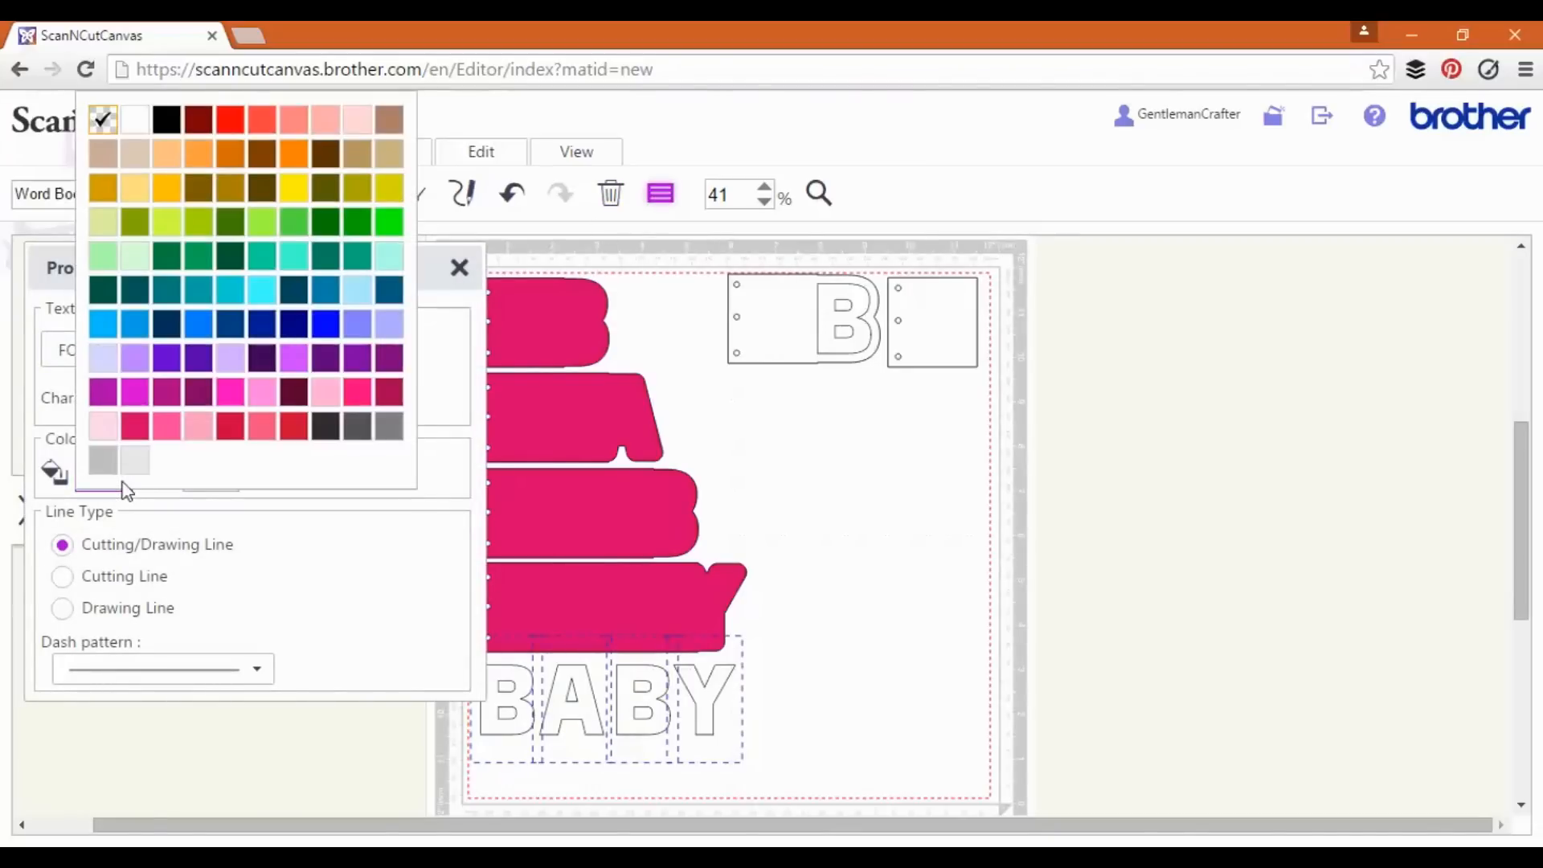
pyautogui.click(113, 432)
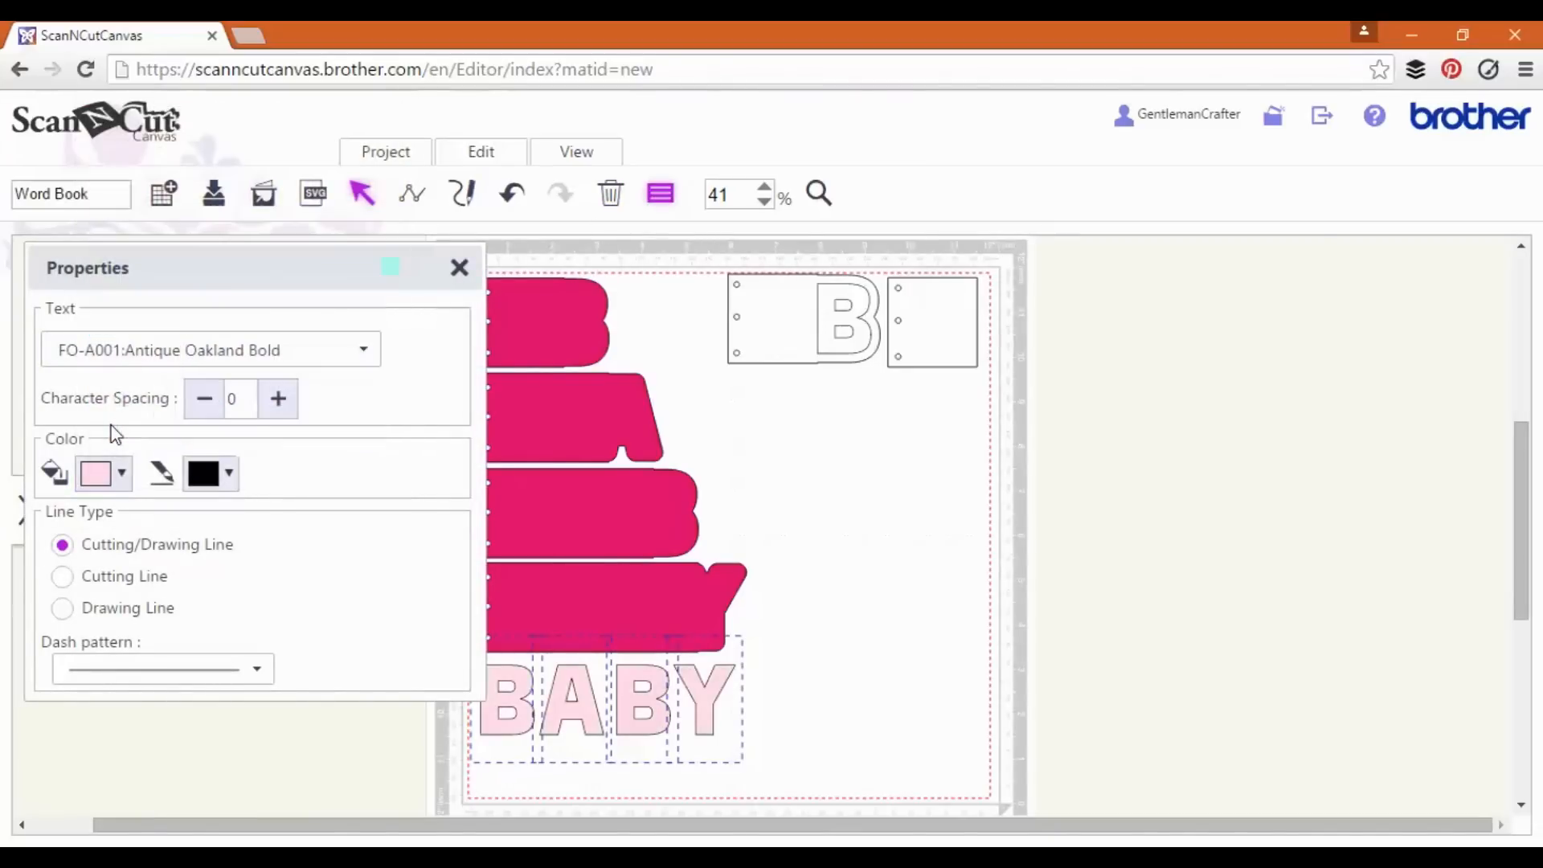
pyautogui.click(459, 271)
pyautogui.click(918, 542)
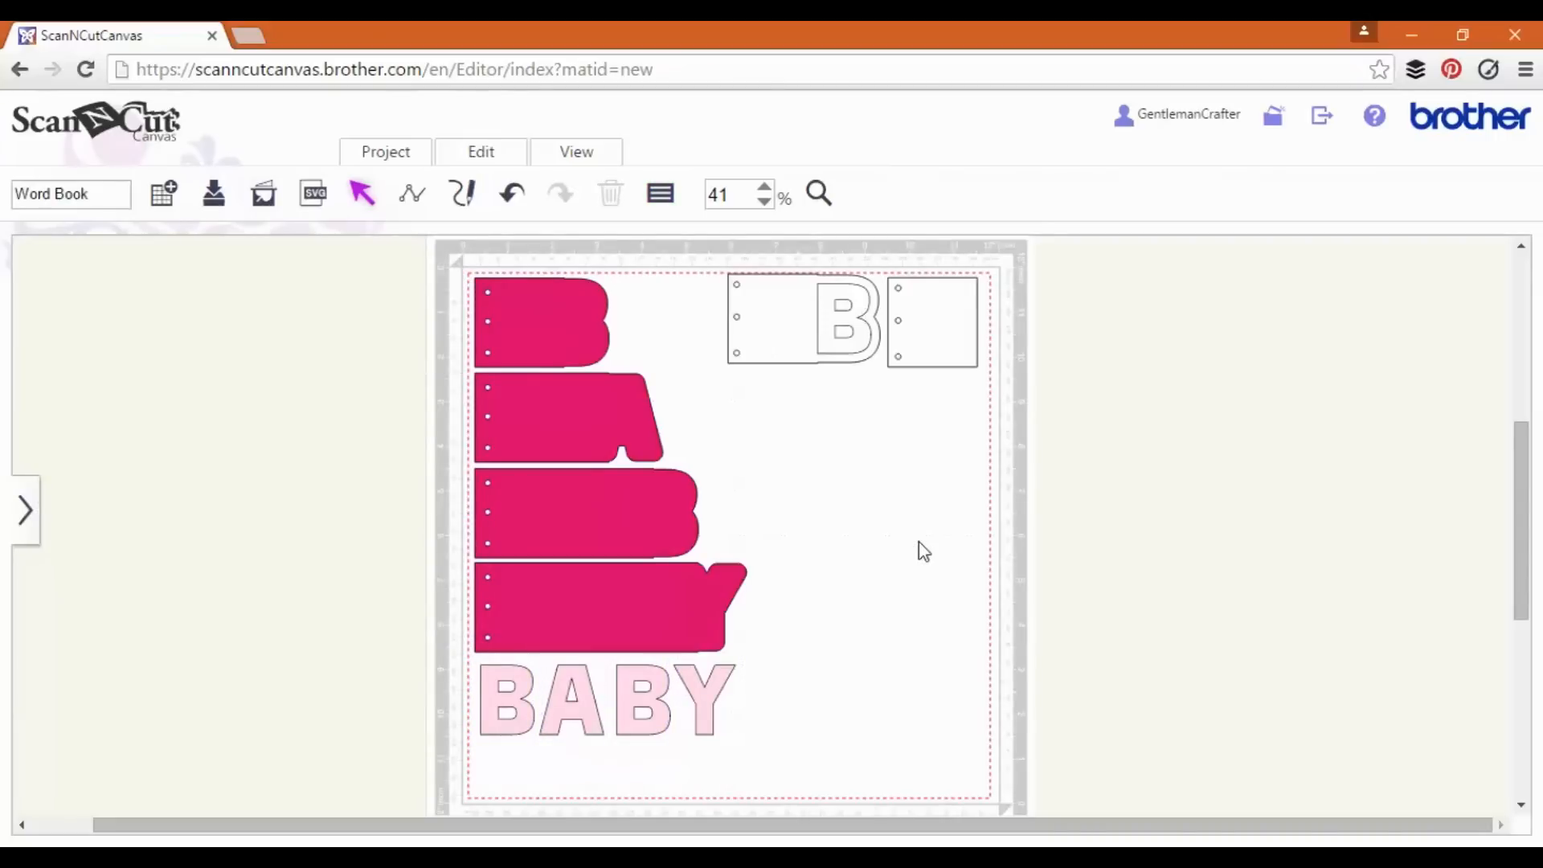
# Examine the BABY letters and the four pink pages above them close up, from the lowest row to the first "B" page
pyautogui.click(819, 193)
pyautogui.moveTo(775, 747); pyautogui.dragTo(439, 635)
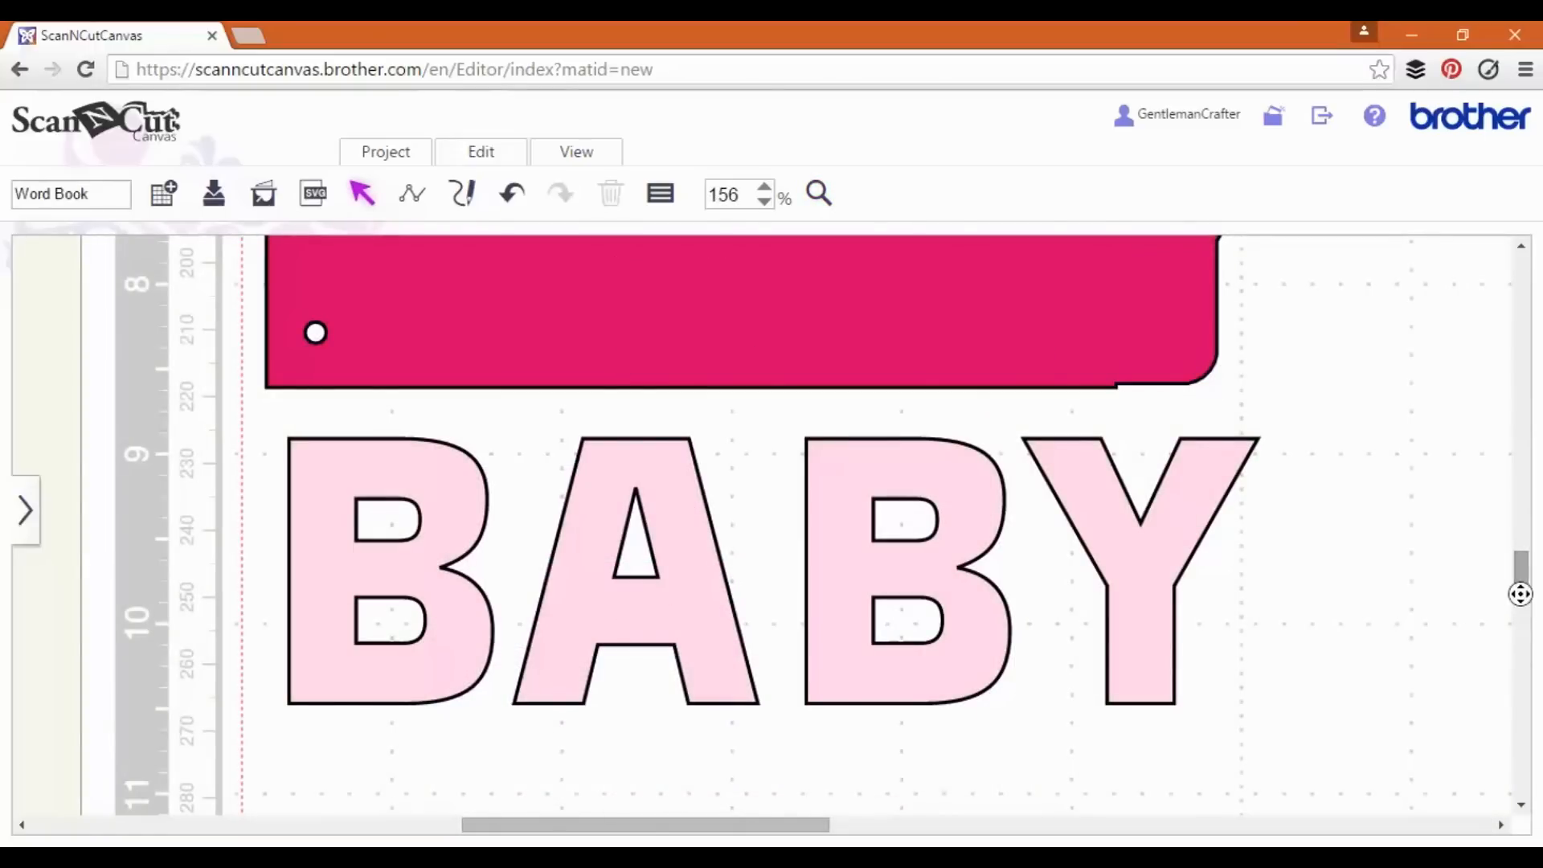
pyautogui.moveTo(1521, 582); pyautogui.dragTo(1521, 543)
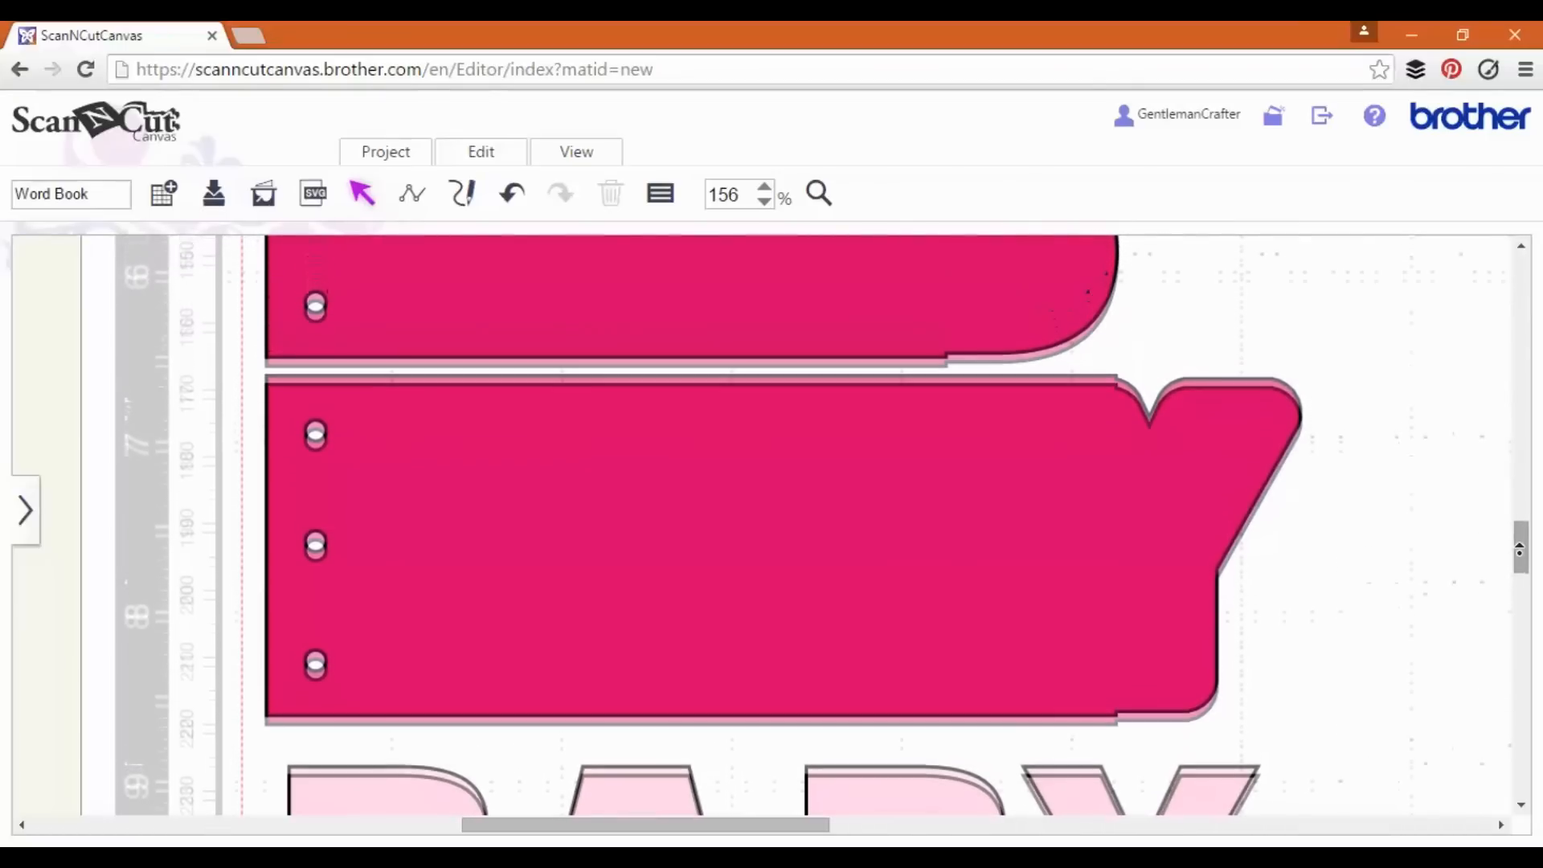
pyautogui.scroll(3, 772, 522)
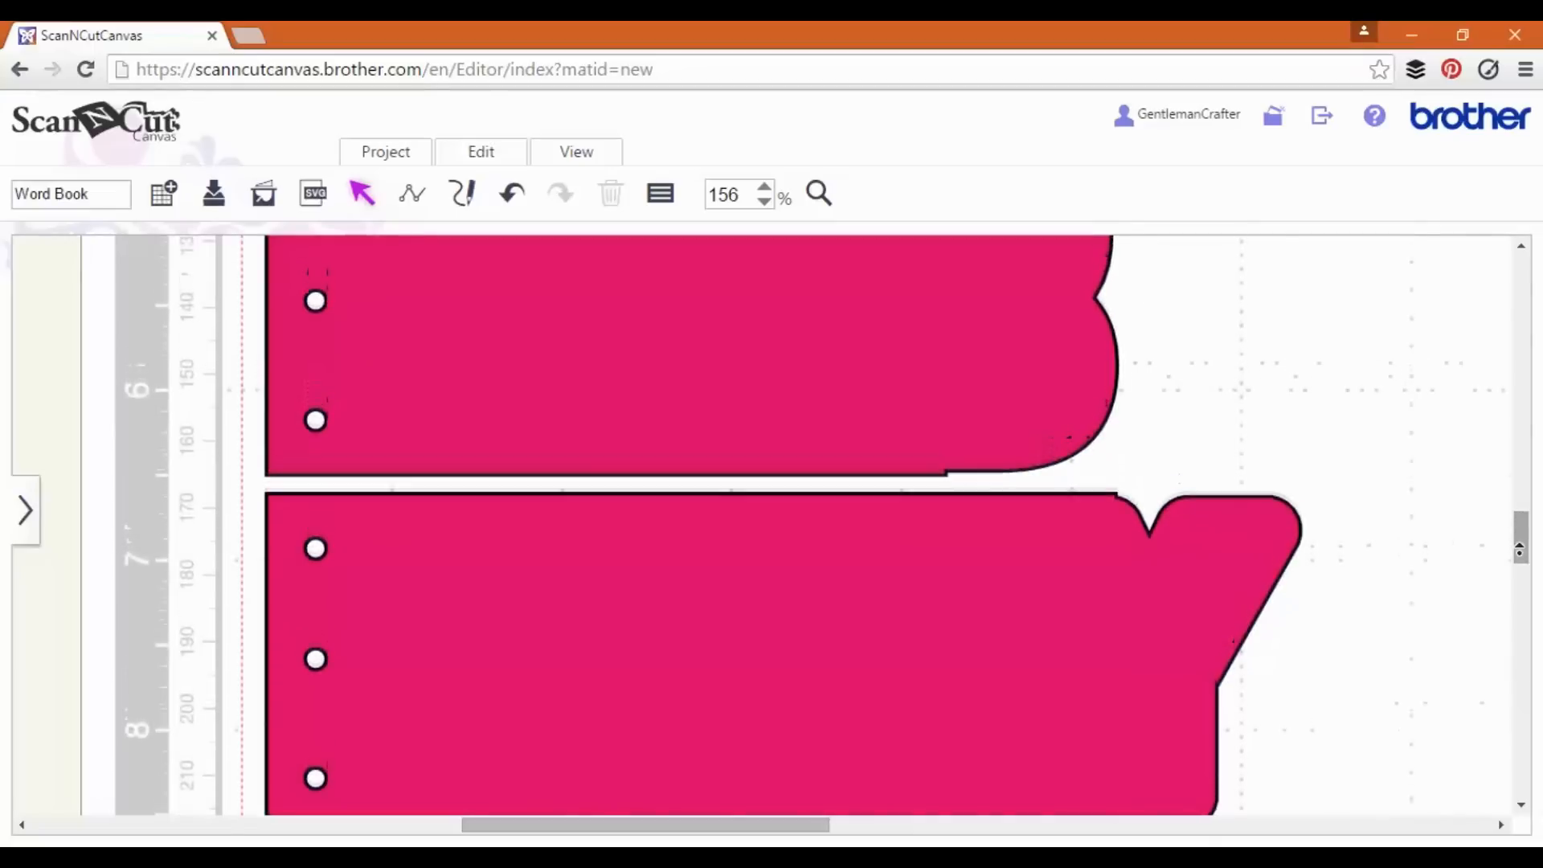
pyautogui.scroll(3, 772, 522)
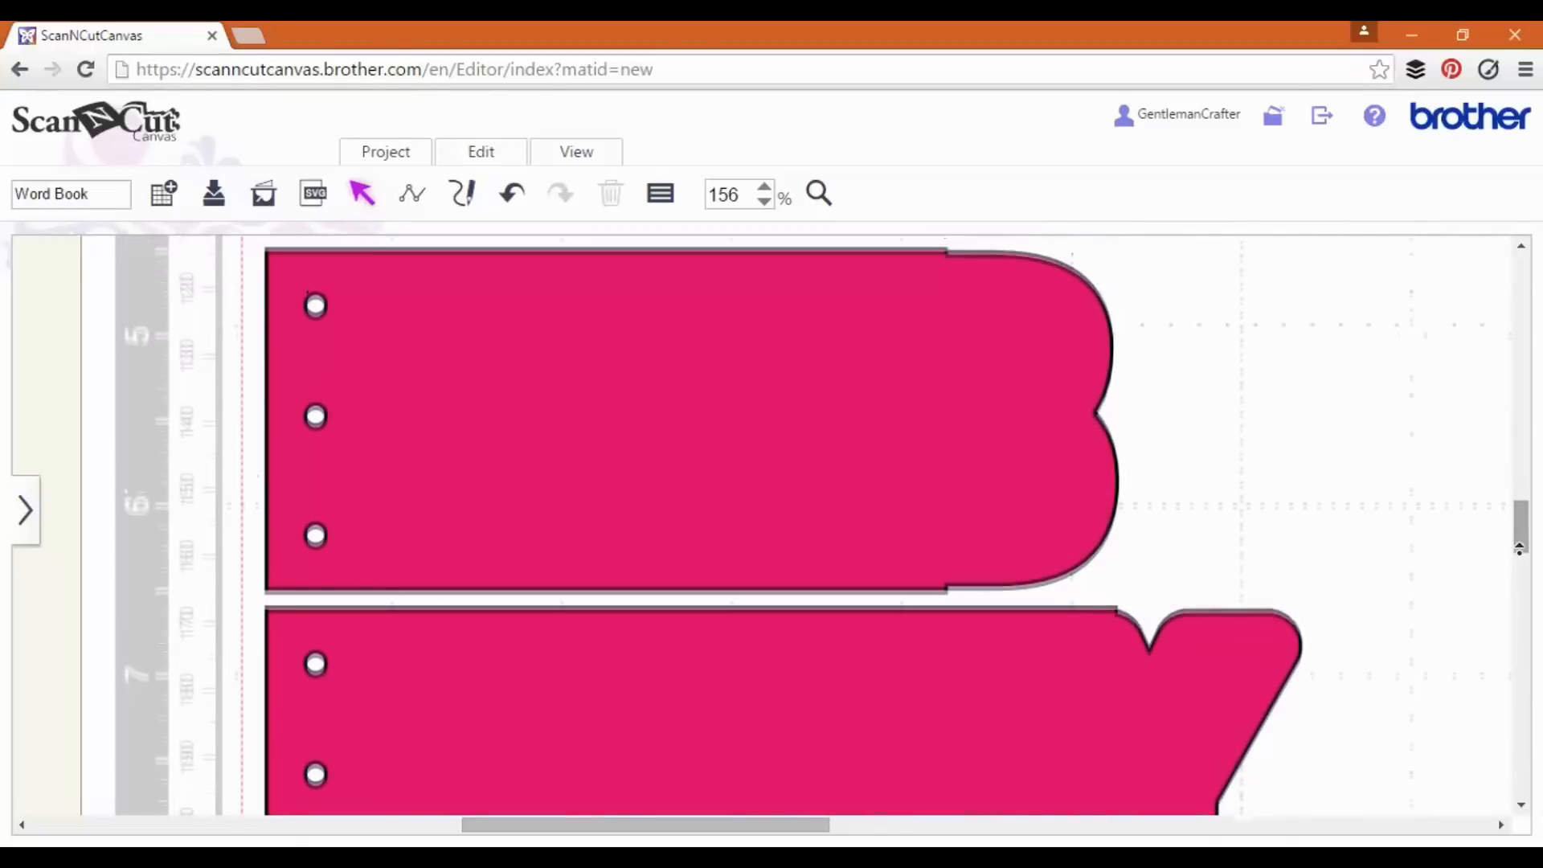
pyautogui.scroll(3, 1520, 549)
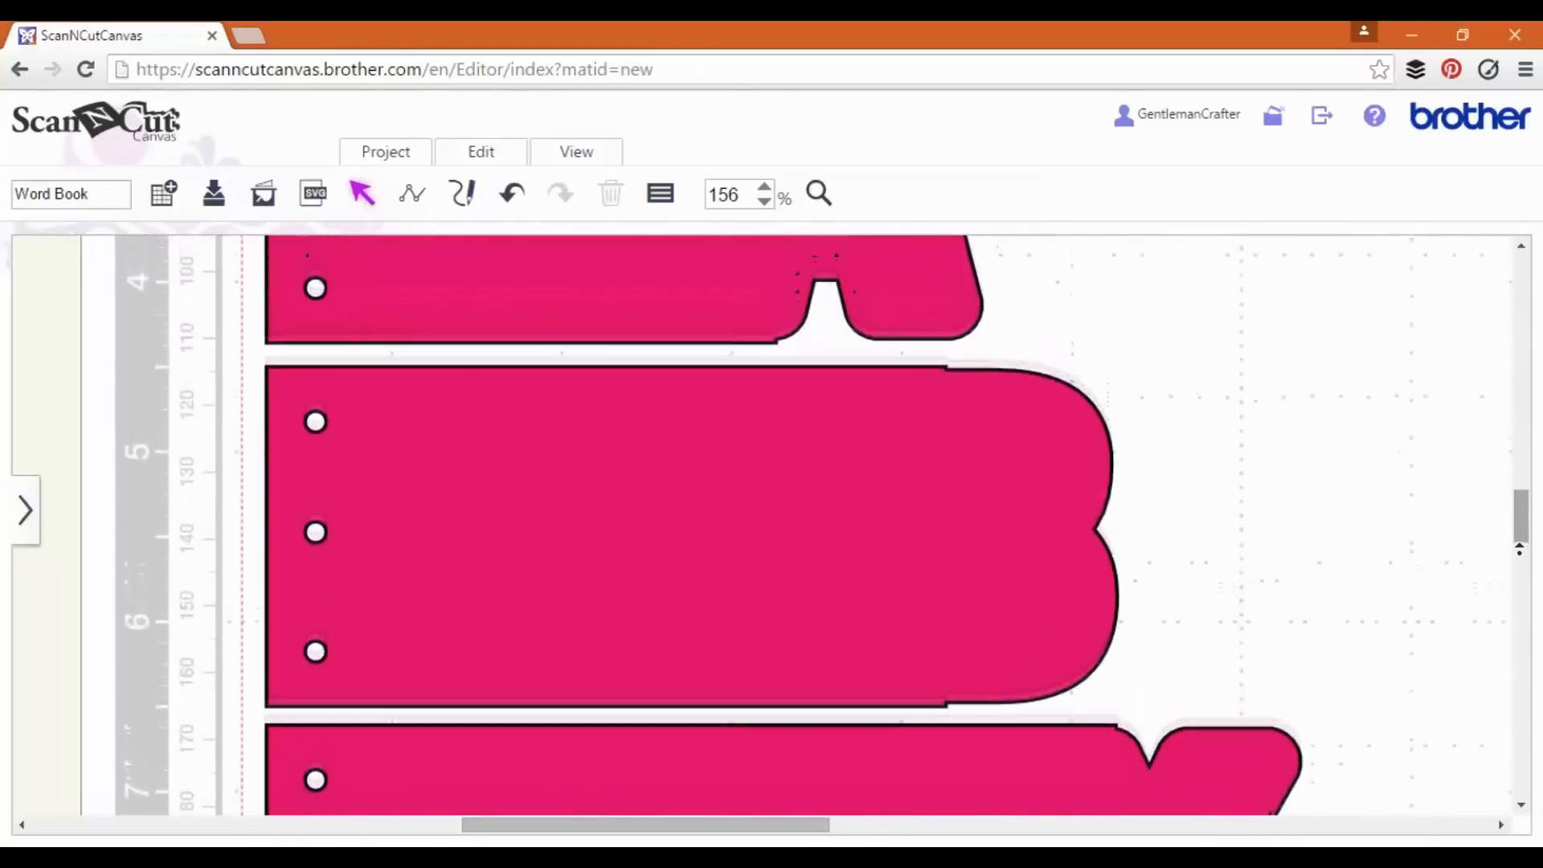
pyautogui.scroll(3, 1520, 549)
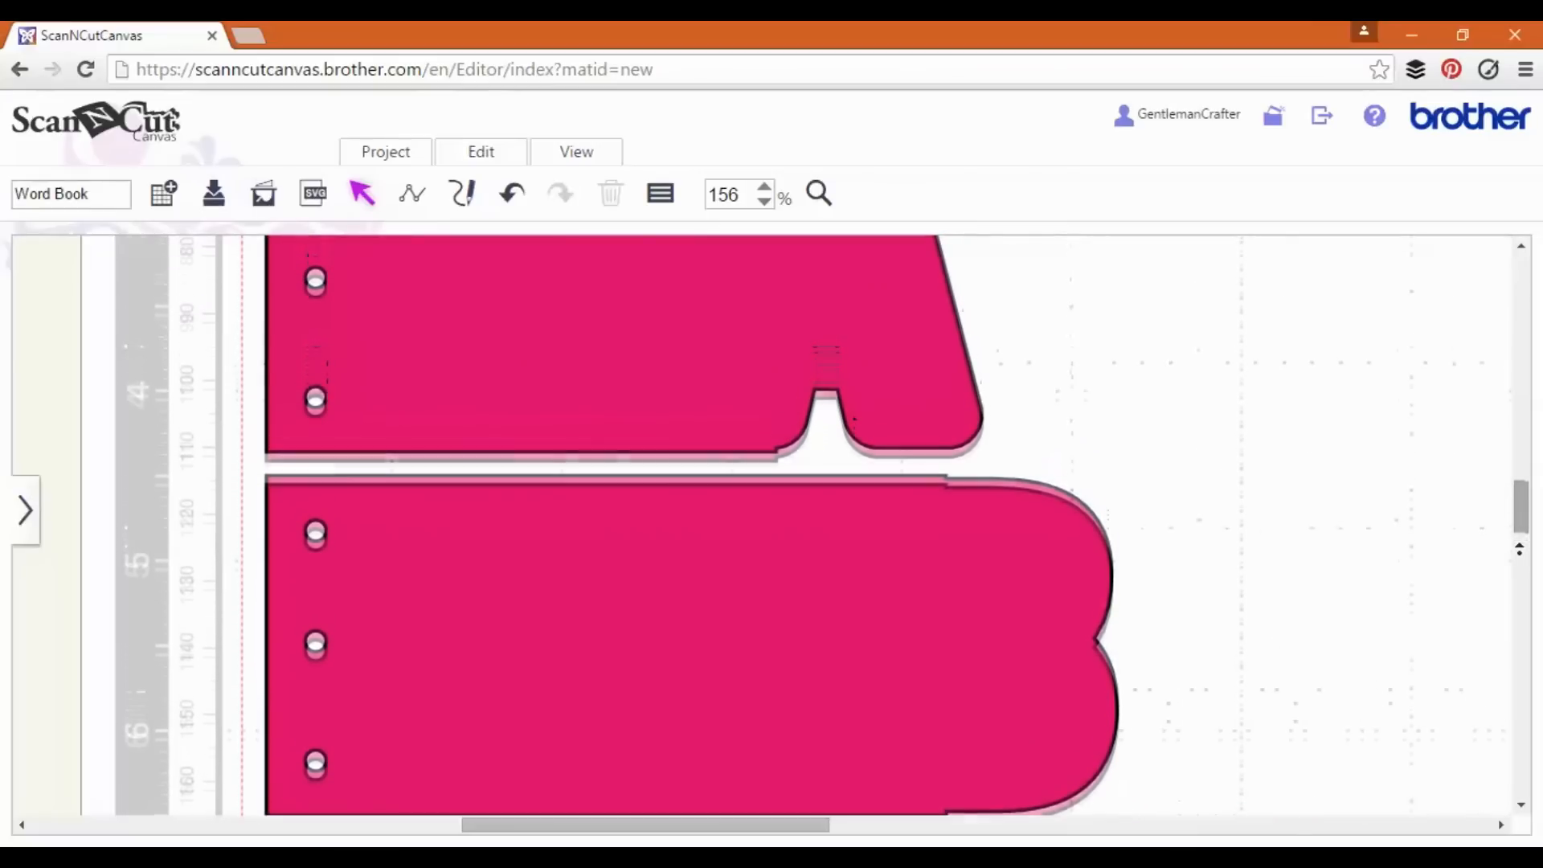
pyautogui.scroll(3, 1519, 549)
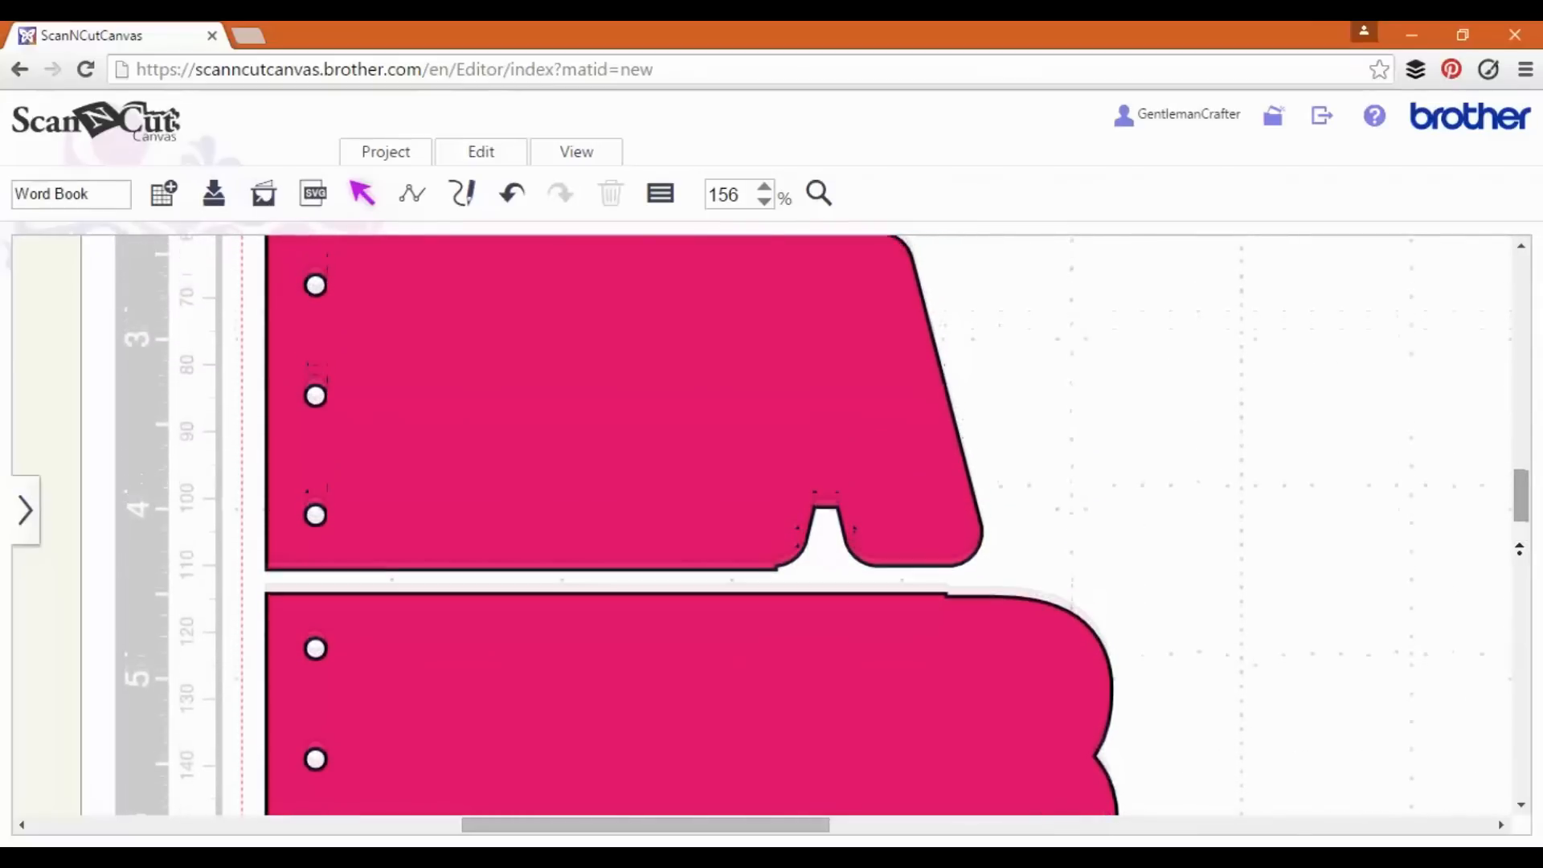
pyautogui.scroll(3, 1520, 549)
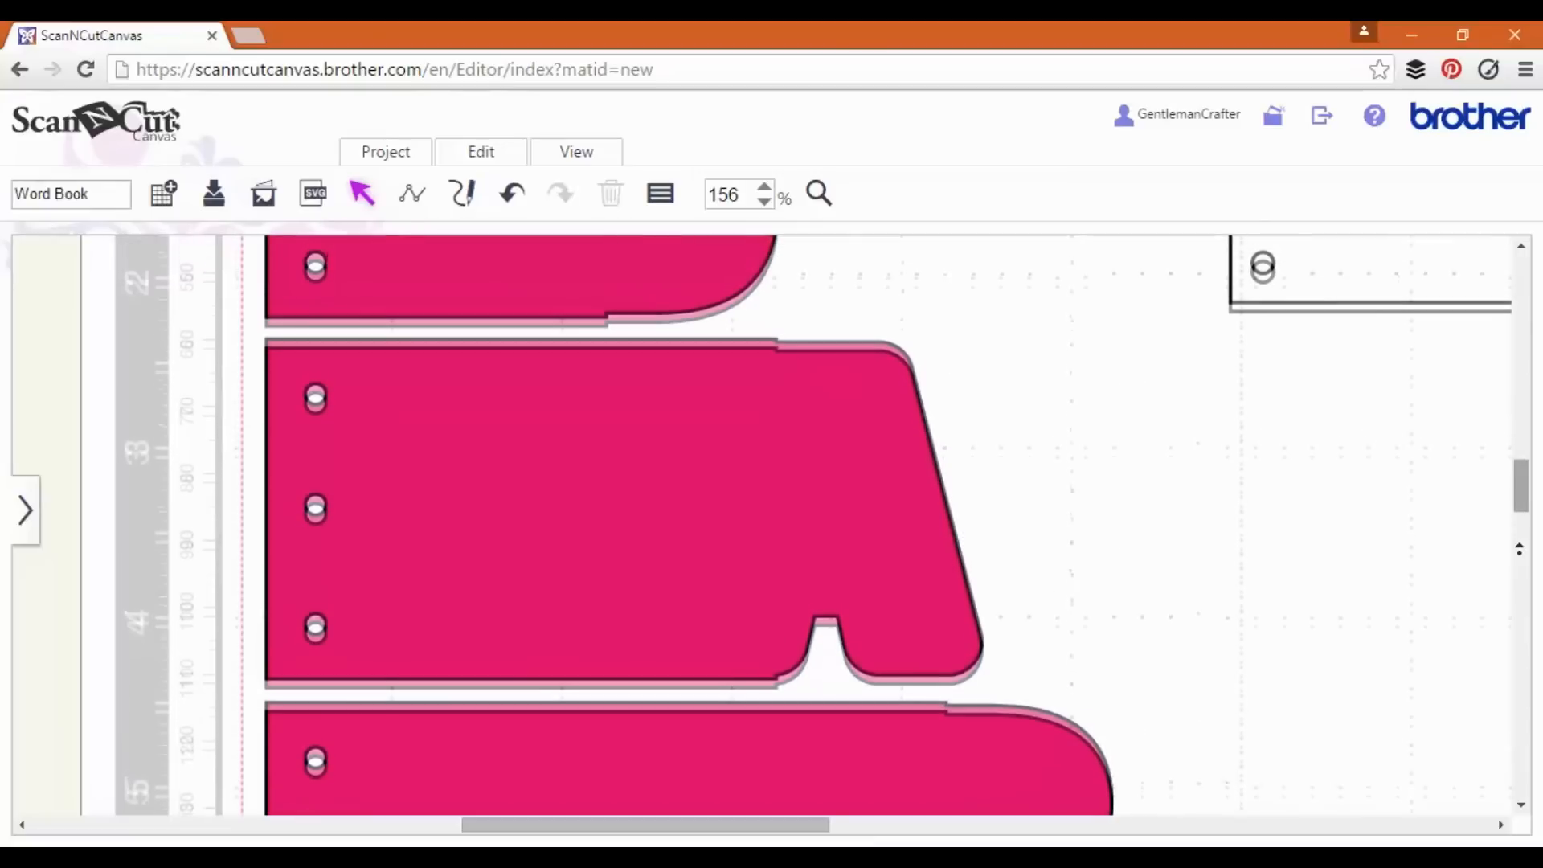
pyautogui.scroll(3, 1519, 549)
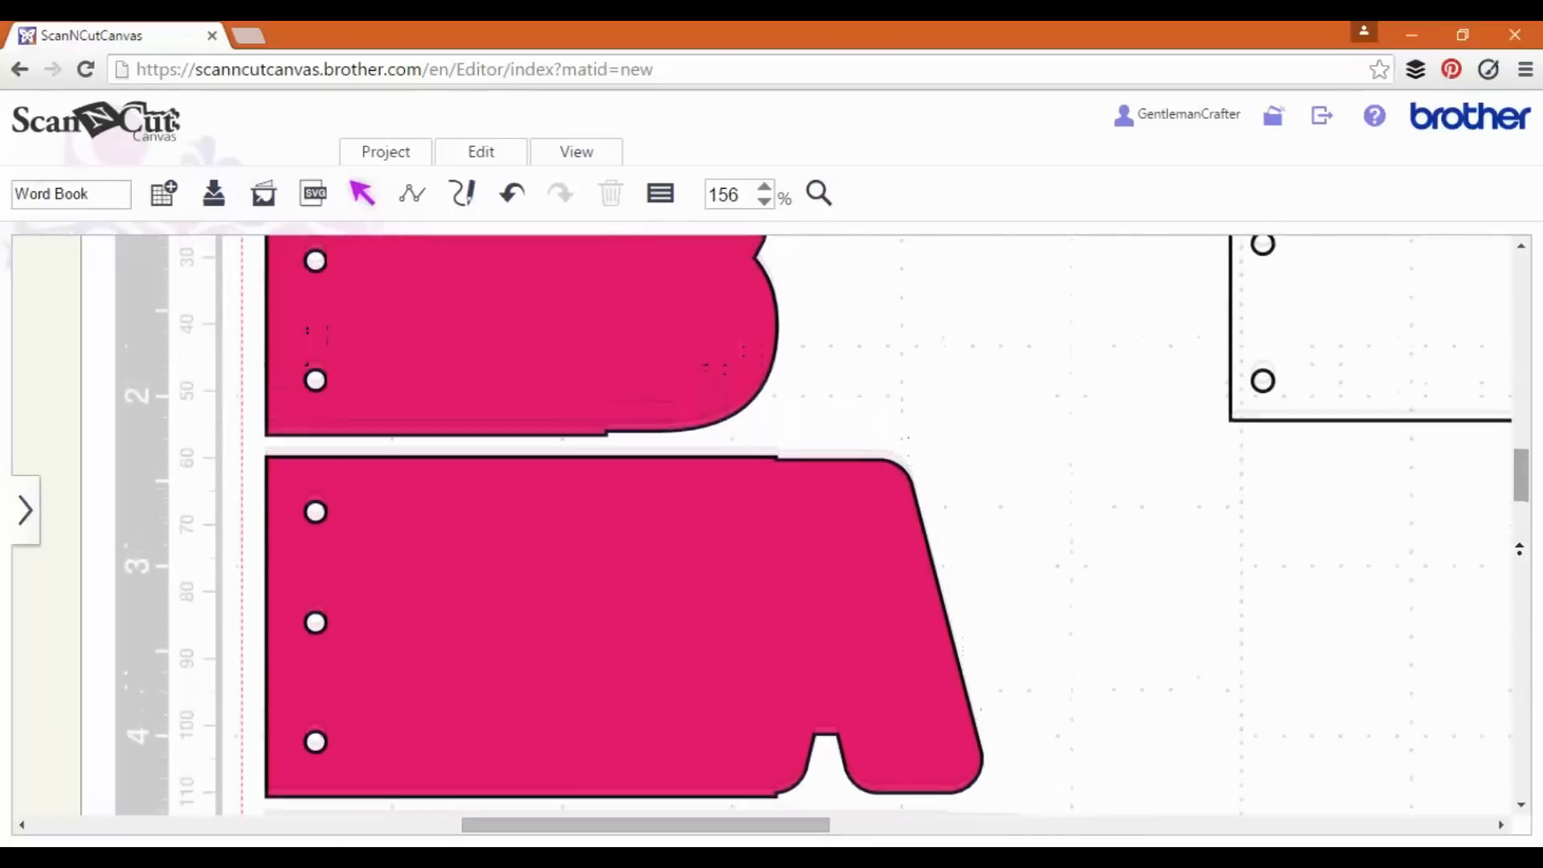
pyautogui.scroll(3, 1519, 549)
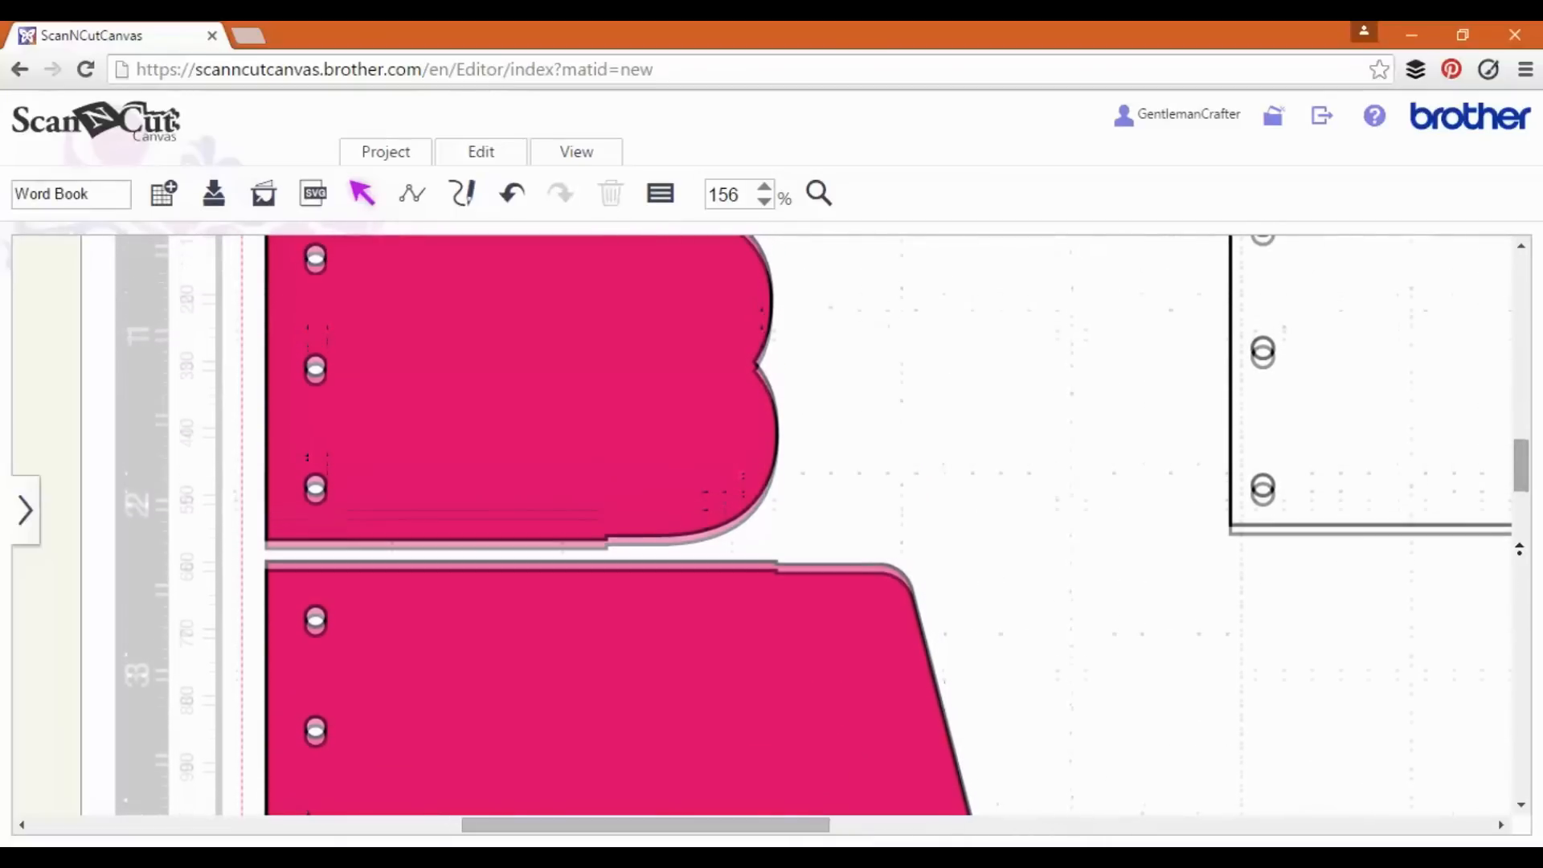
pyautogui.scroll(3, 1519, 549)
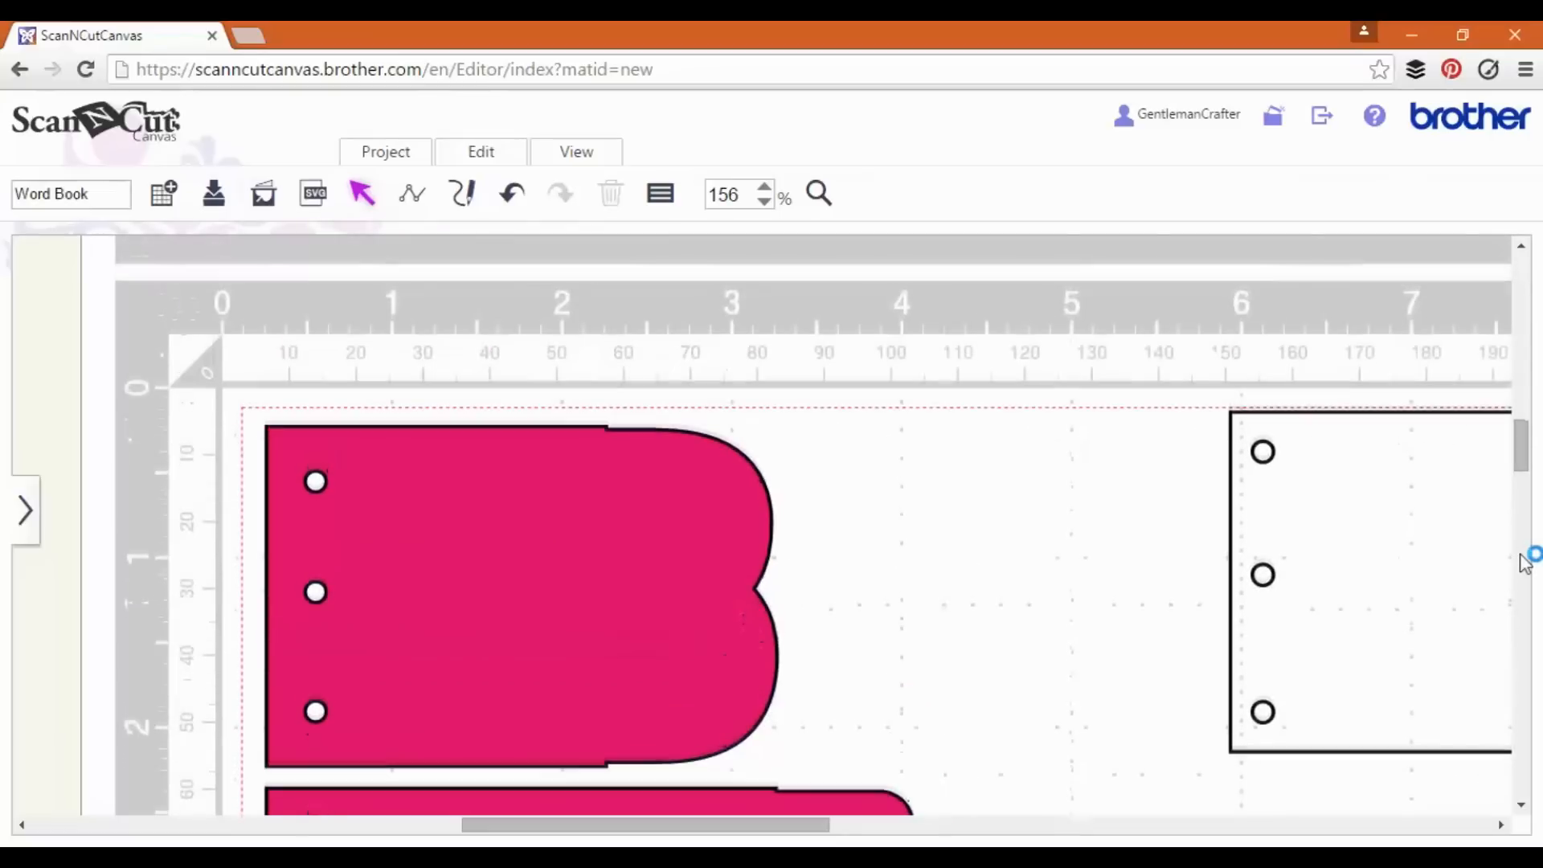
# Save the Word Book project
pyautogui.click(599, 164)
pyautogui.click(608, 227)
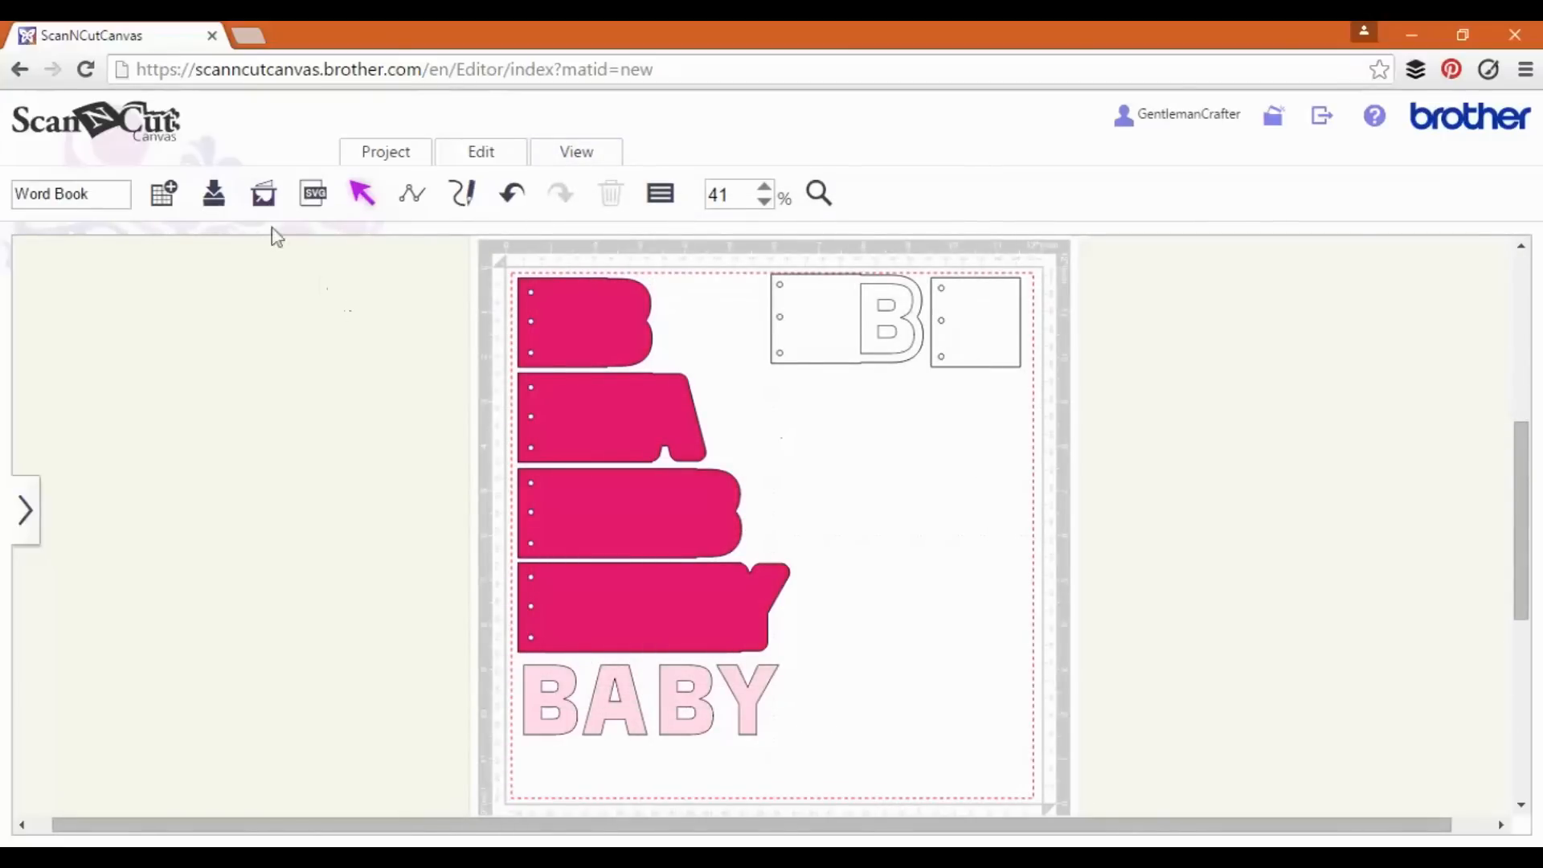
pyautogui.click(213, 197)
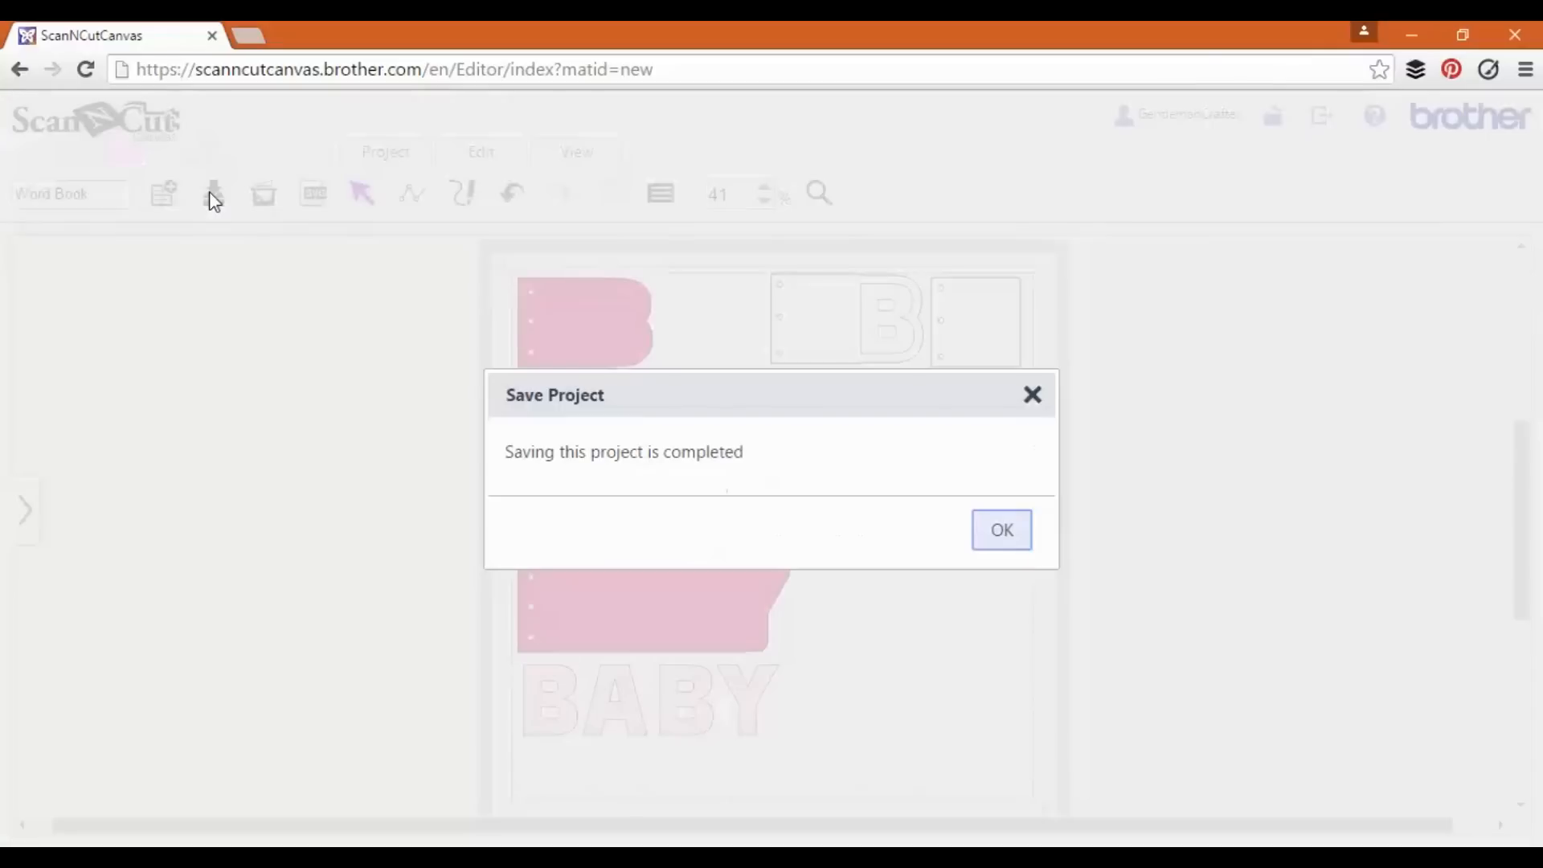
pyautogui.click(1020, 536)
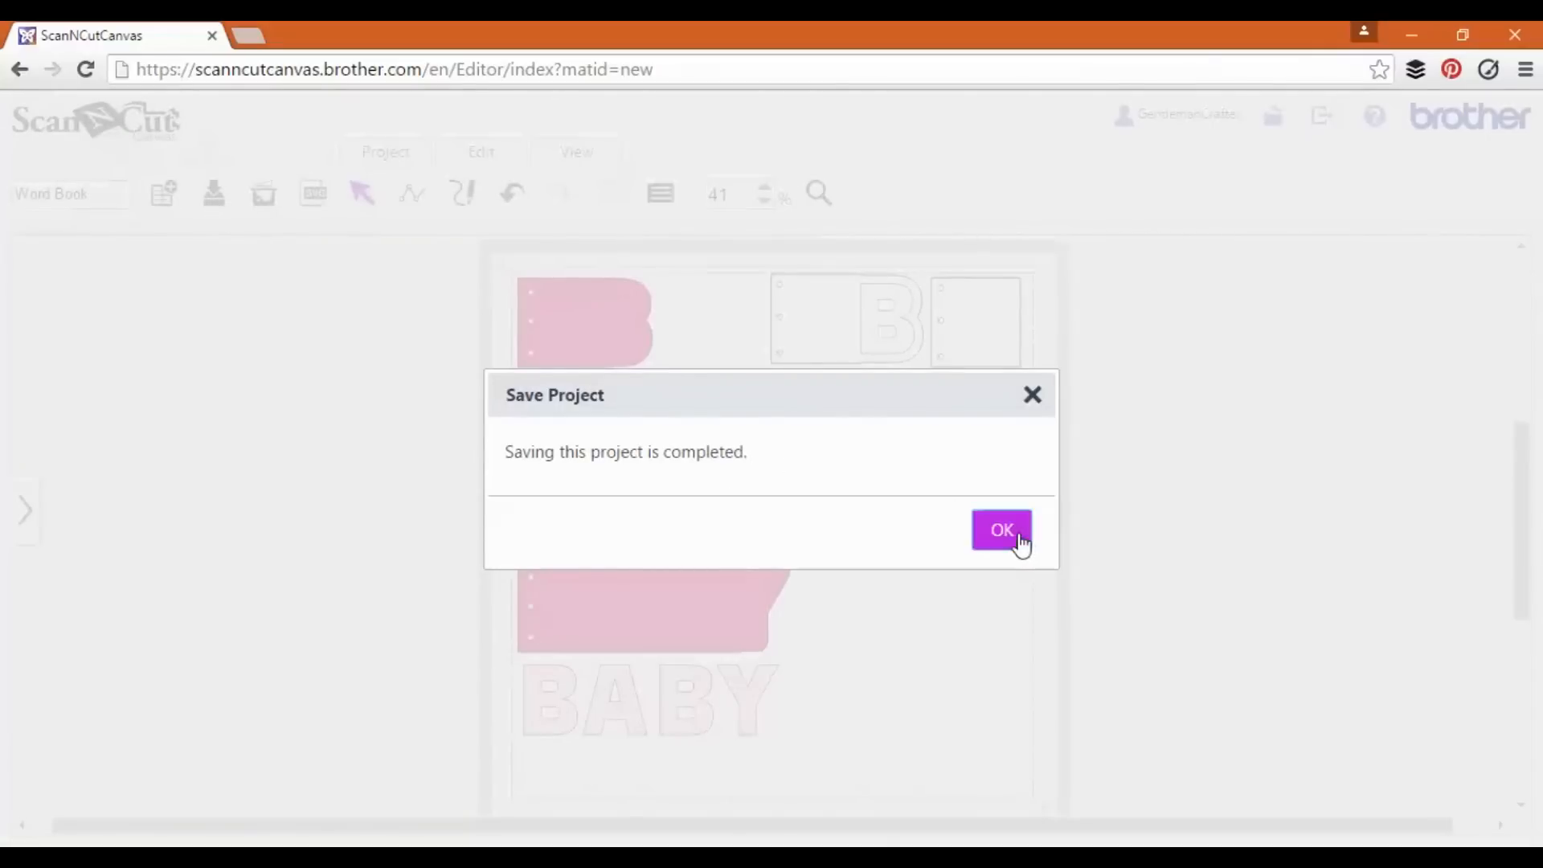